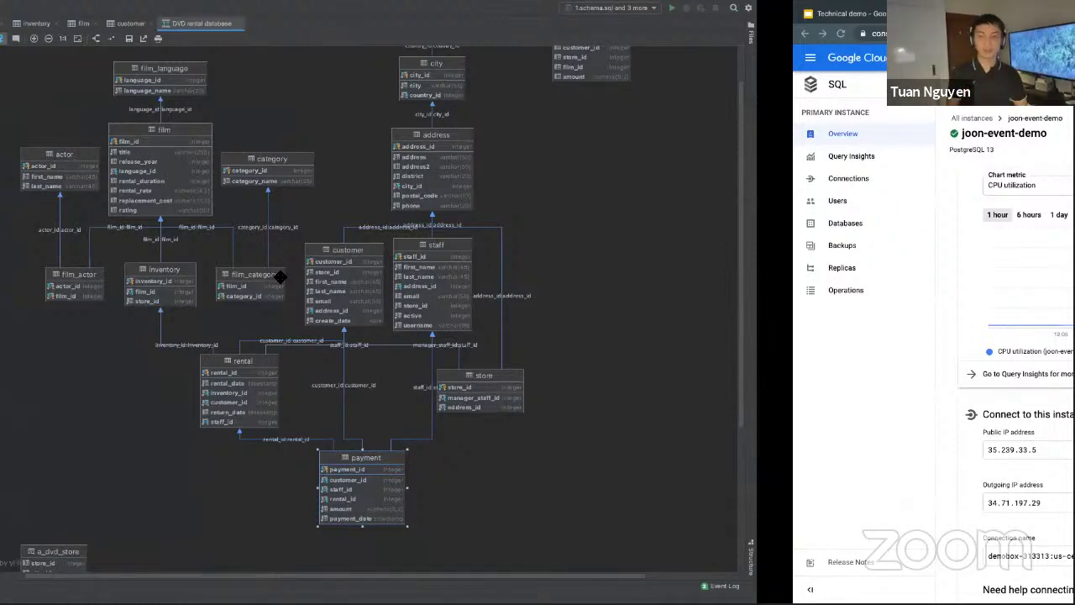
Switch from the DataGrip diagram to the Technical demo agenda slide in Chrome.
key("alt+Tab")
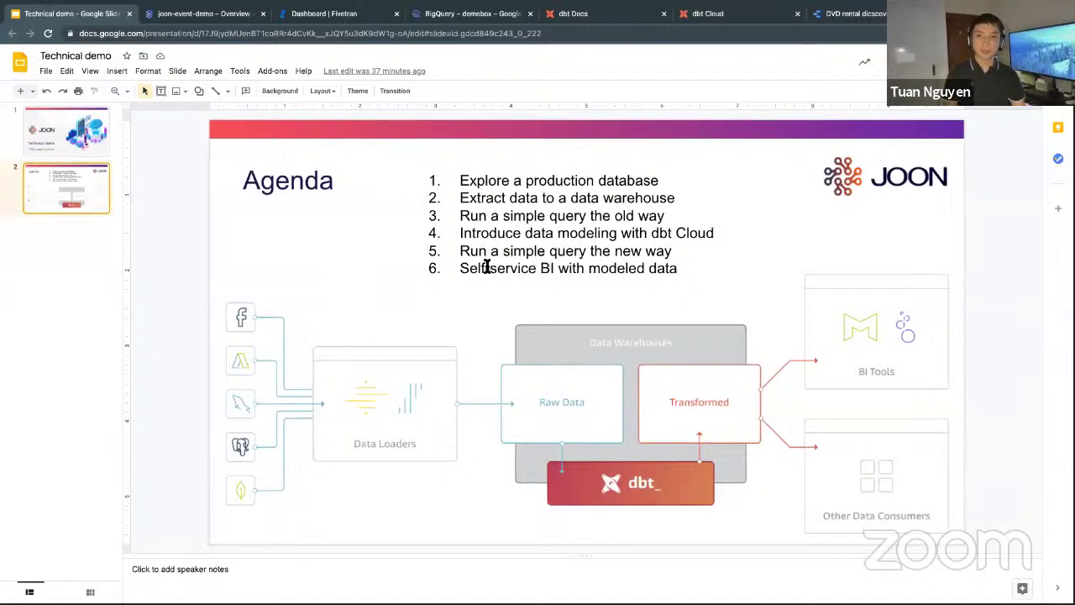
Highlight agenda item 'Extract data to a data warehouse', select the pipeline diagram, then go to Fivetran.
left_click_drag(458, 200, 694, 202)
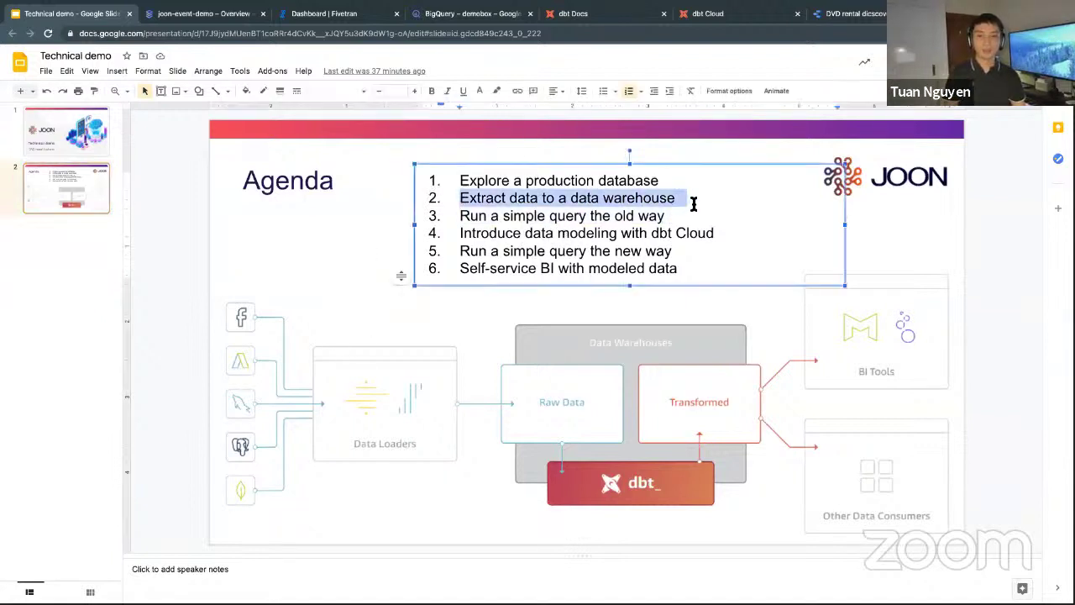
left_click(329, 328)
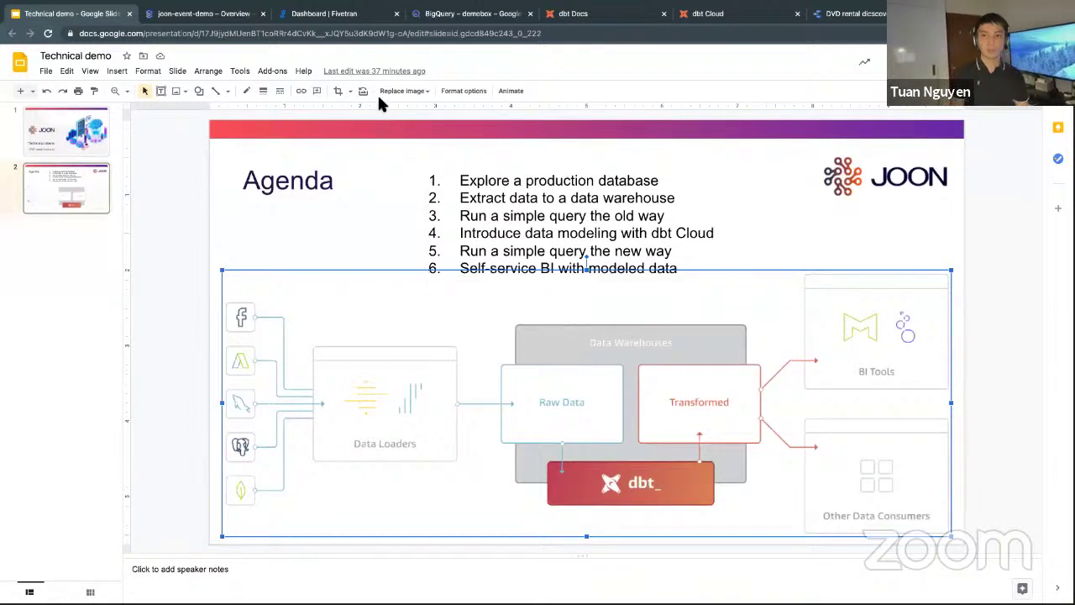
left_click(342, 21)
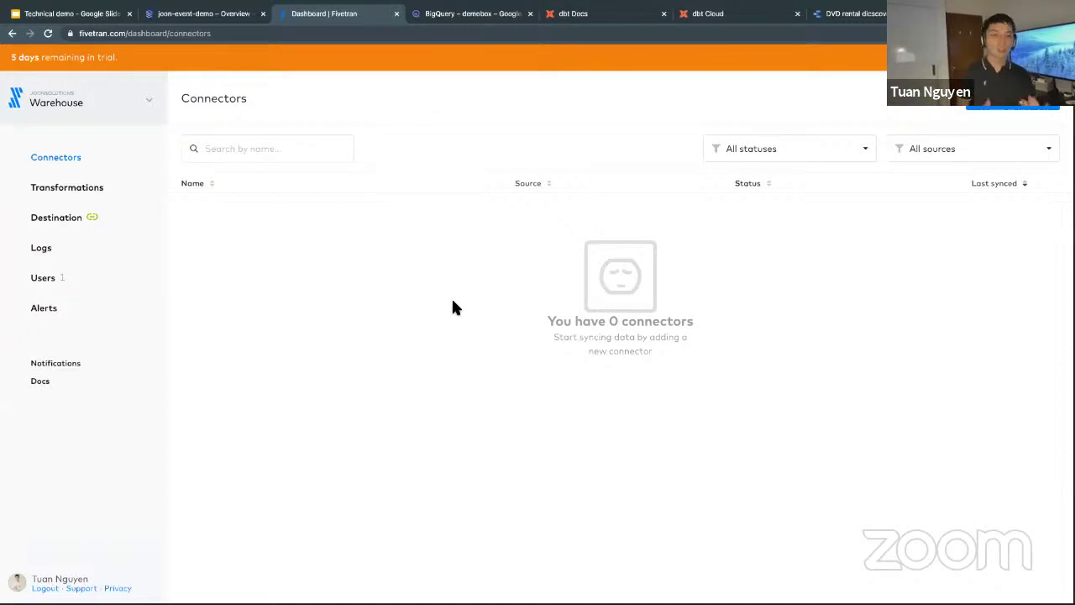
Add a connector by searching 'pos' and choosing Google Cloud PostgreSQL, then continue to setup.
left_click(1020, 113)
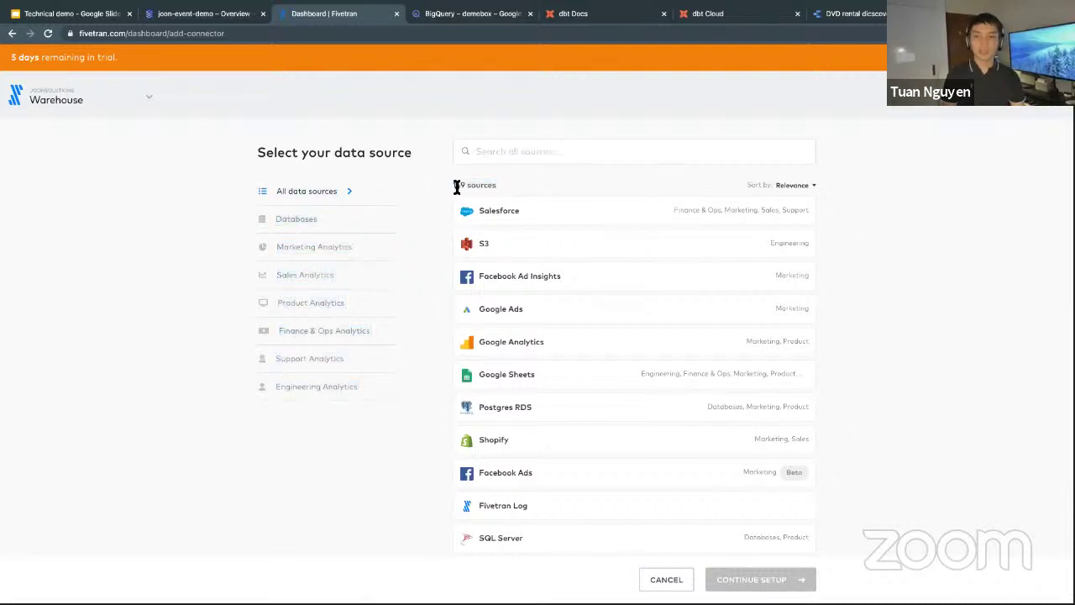
left_click_drag(446, 177, 480, 188)
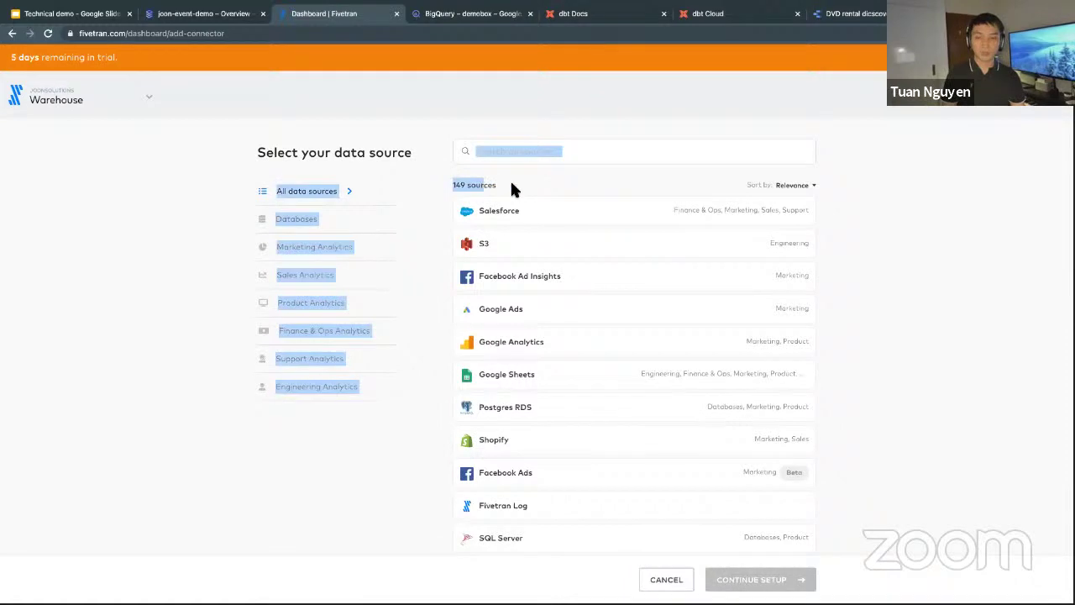
left_click(515, 179)
scroll(532, 199, "down", 2)
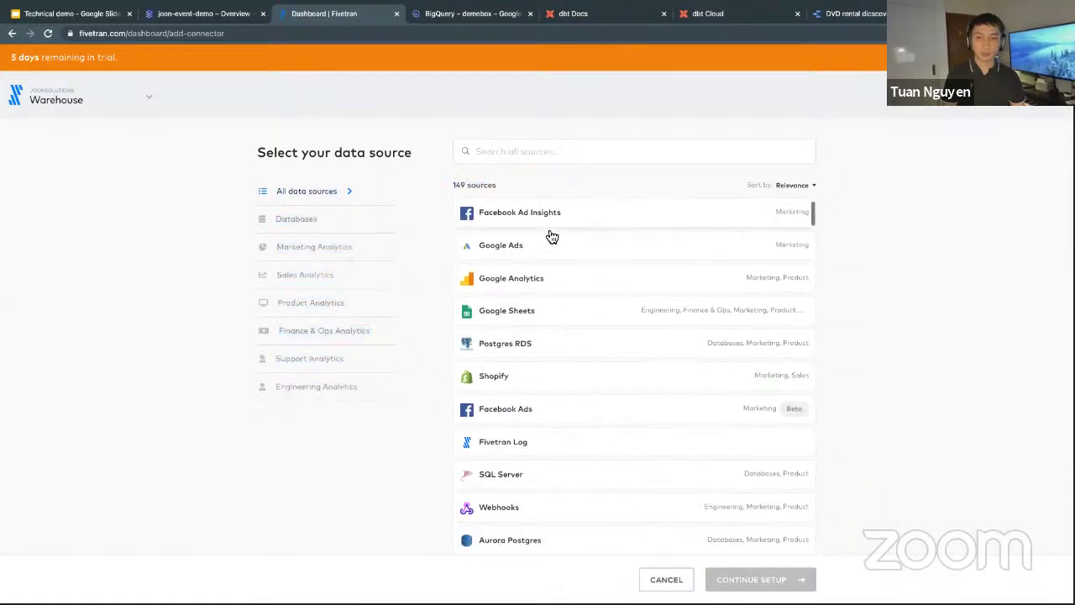
scroll(563, 270, "down", 3)
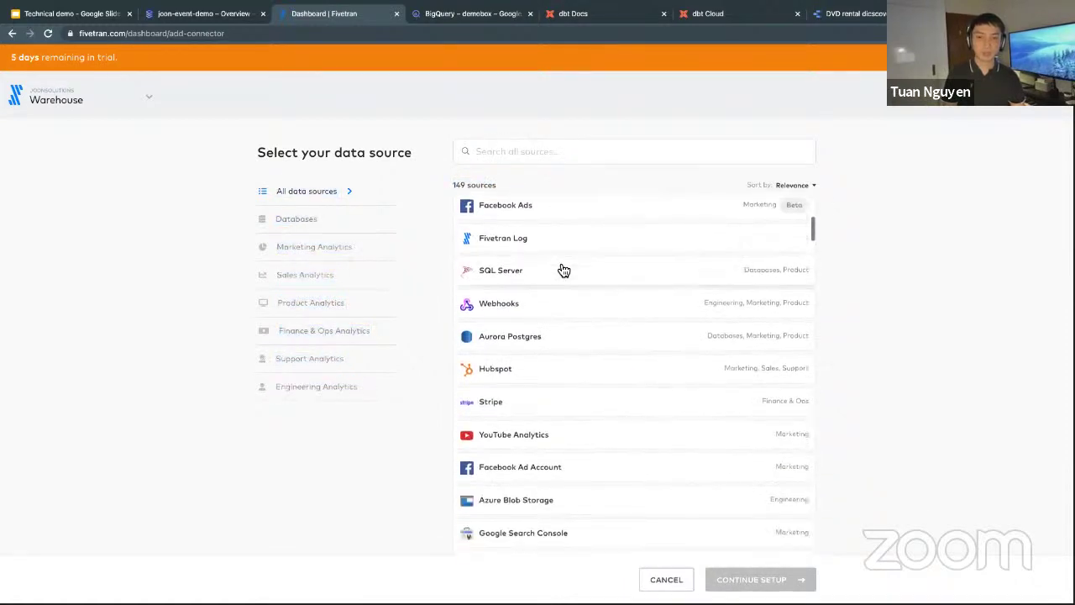
scroll(564, 270, "down", 3)
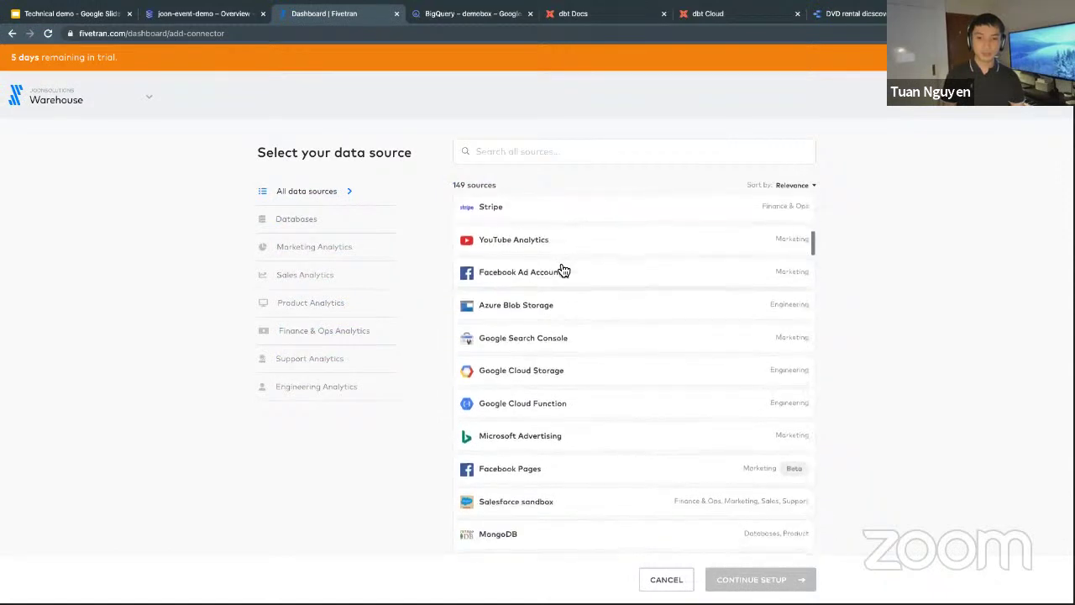
scroll(560, 269, "down", 1)
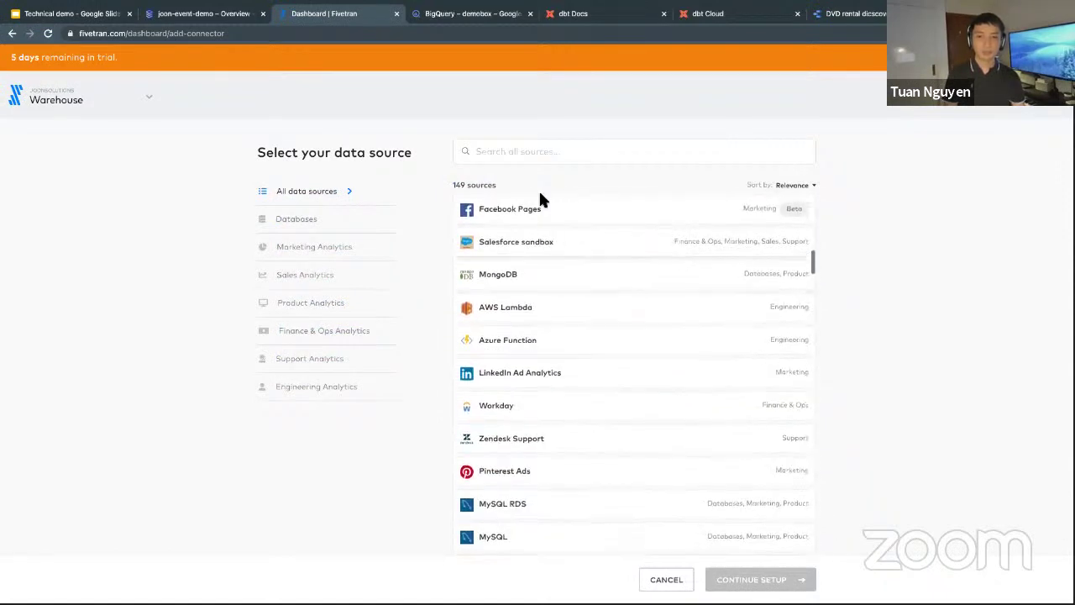
type("pos")
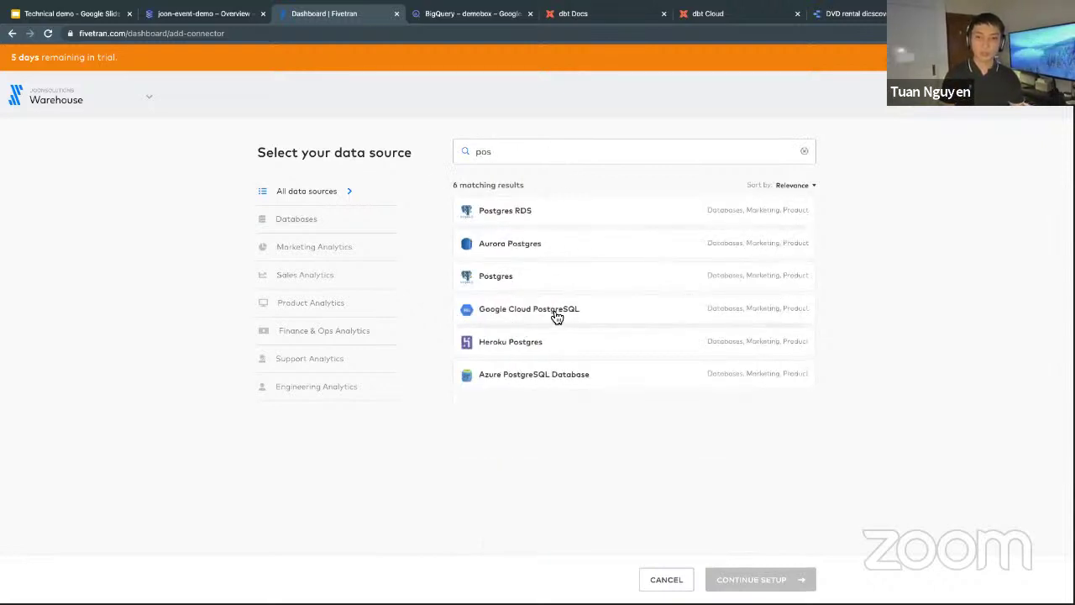
left_click(743, 317)
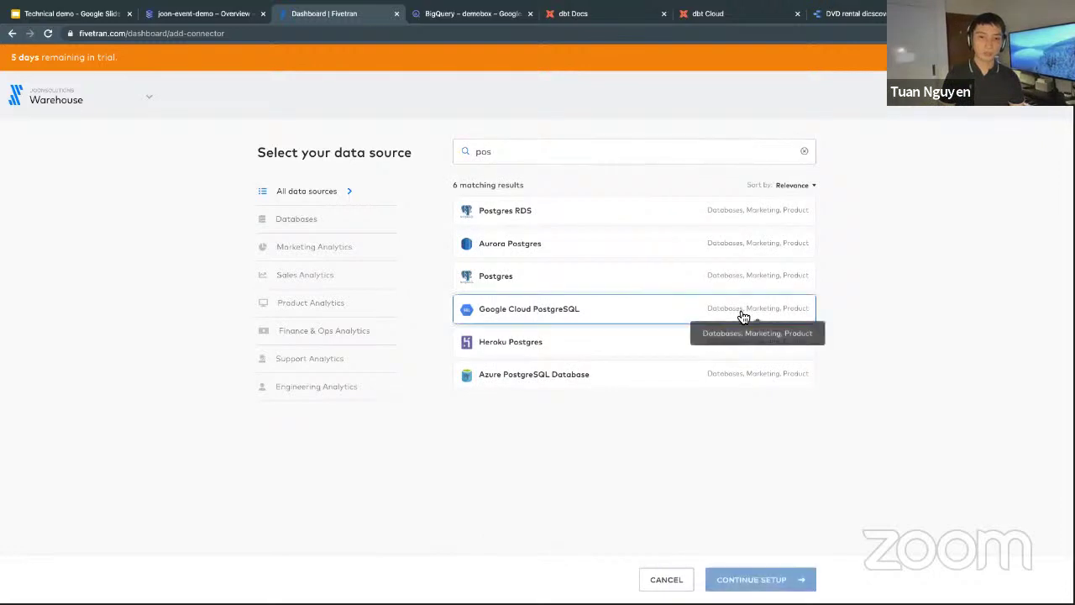
left_click(760, 580)
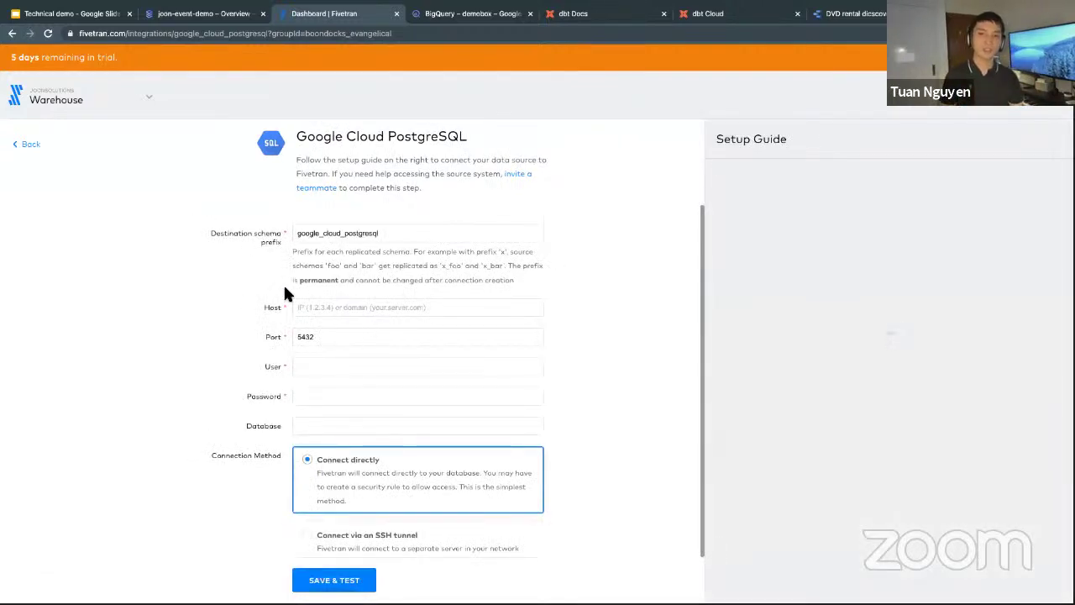
Replace the default destination schema prefix with demo.
left_click(424, 235)
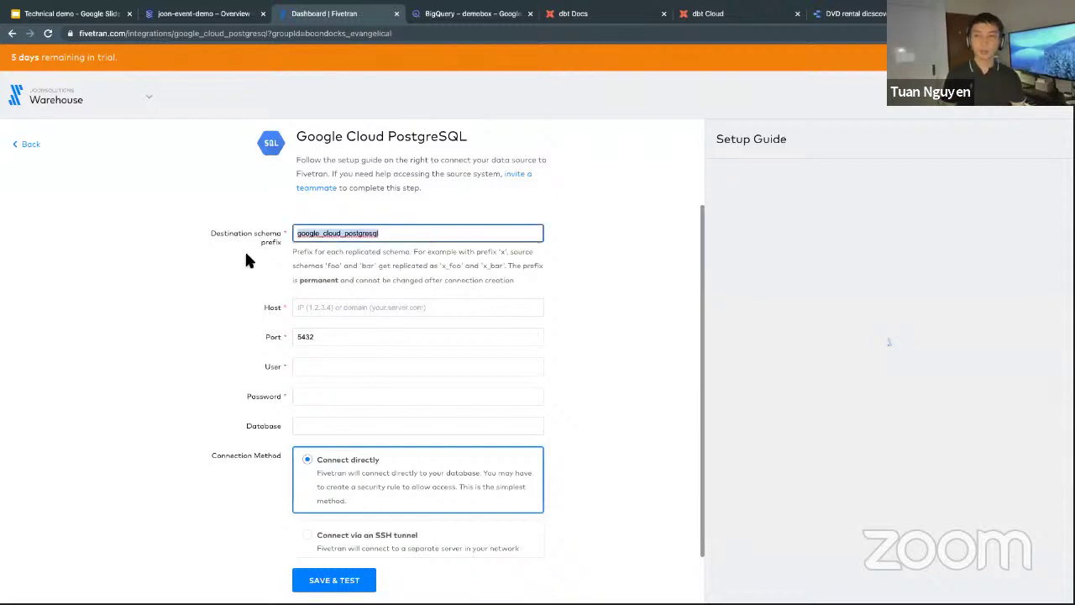
left_click_drag(295, 236, 408, 242)
type("beta")
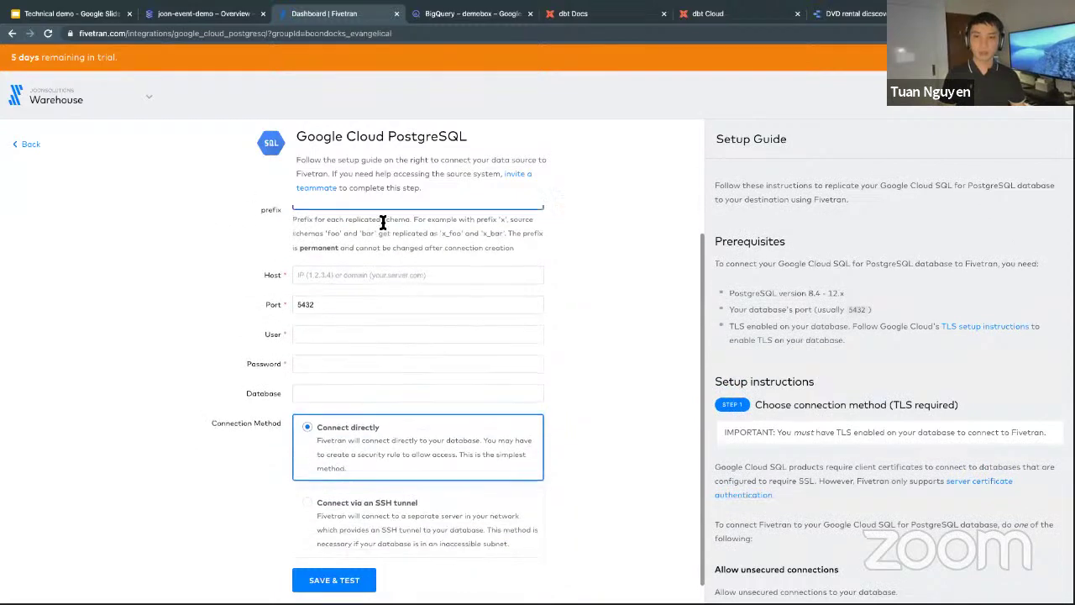
key("super+a")
type("demmo")
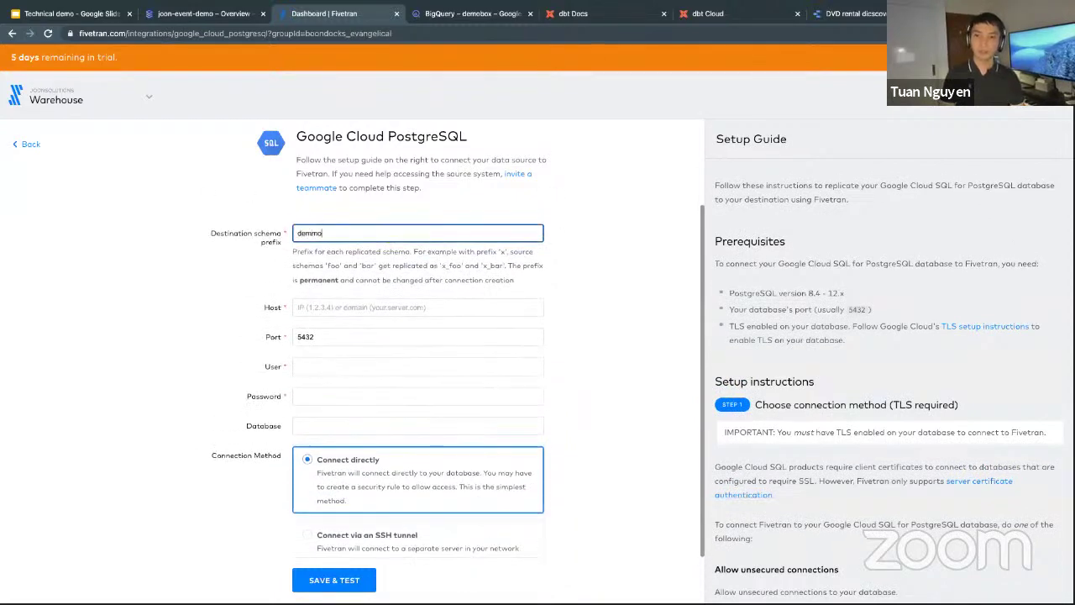
Enter host 35.239.33.5, user postgres, the password and database postgres, then Save & Test.
scroll(355, 269, "down", 1)
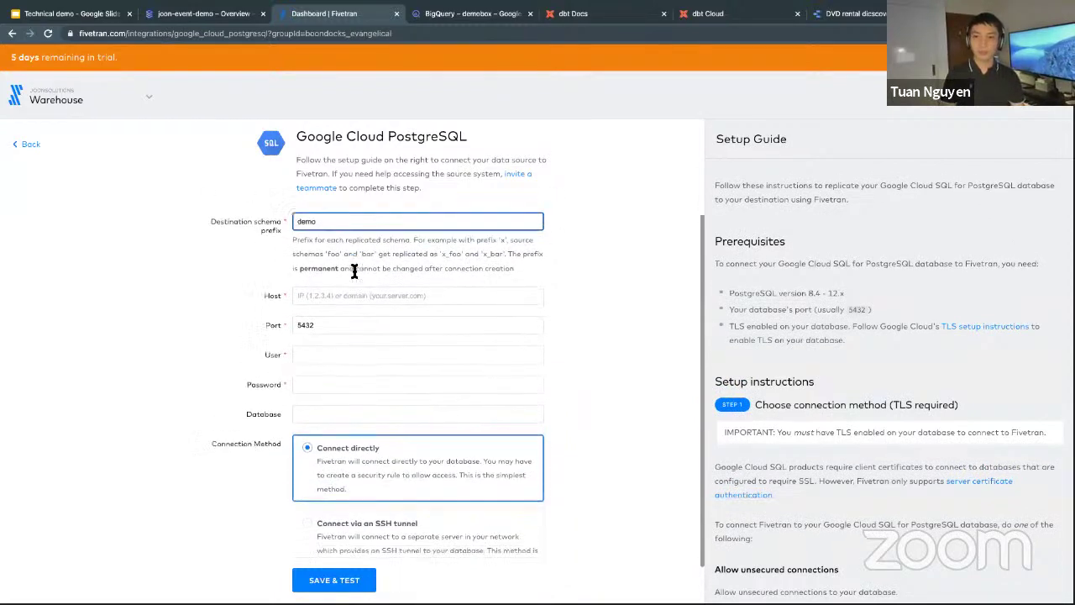
left_click(353, 273)
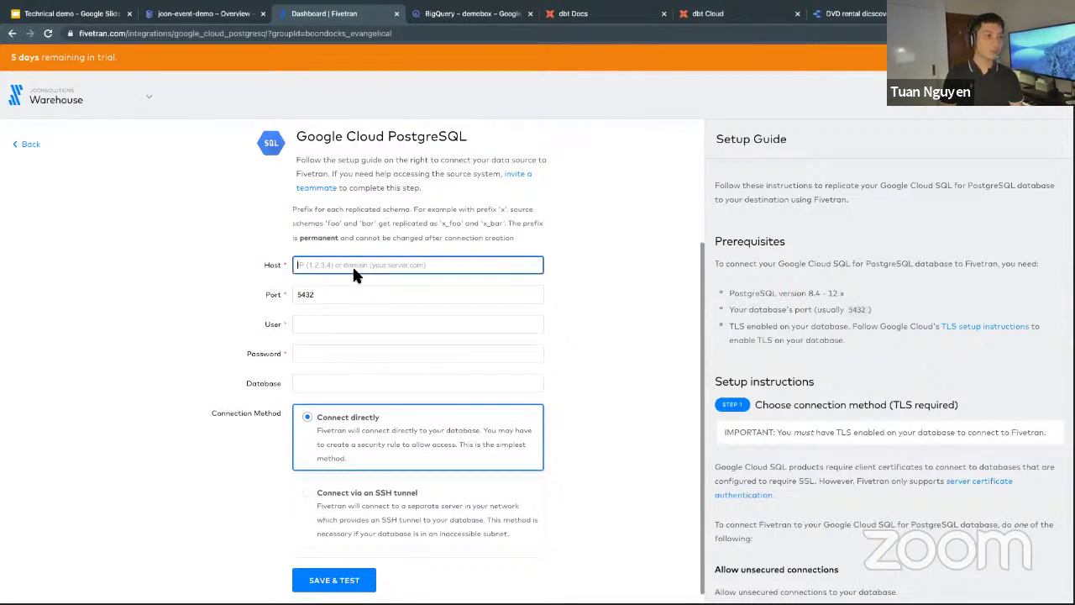
type("35.239.33.5")
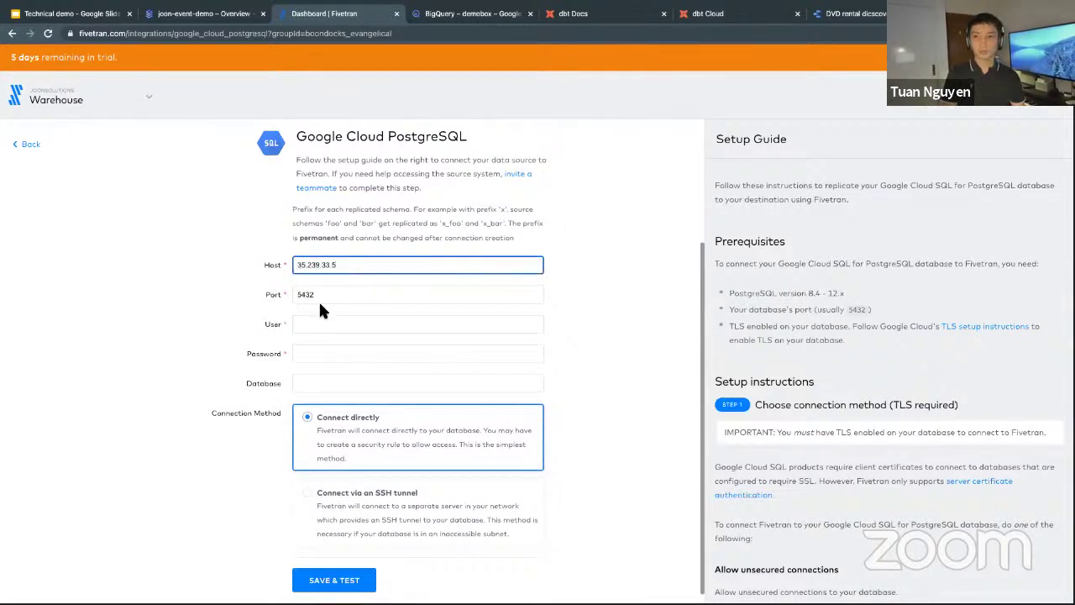
left_click(316, 322)
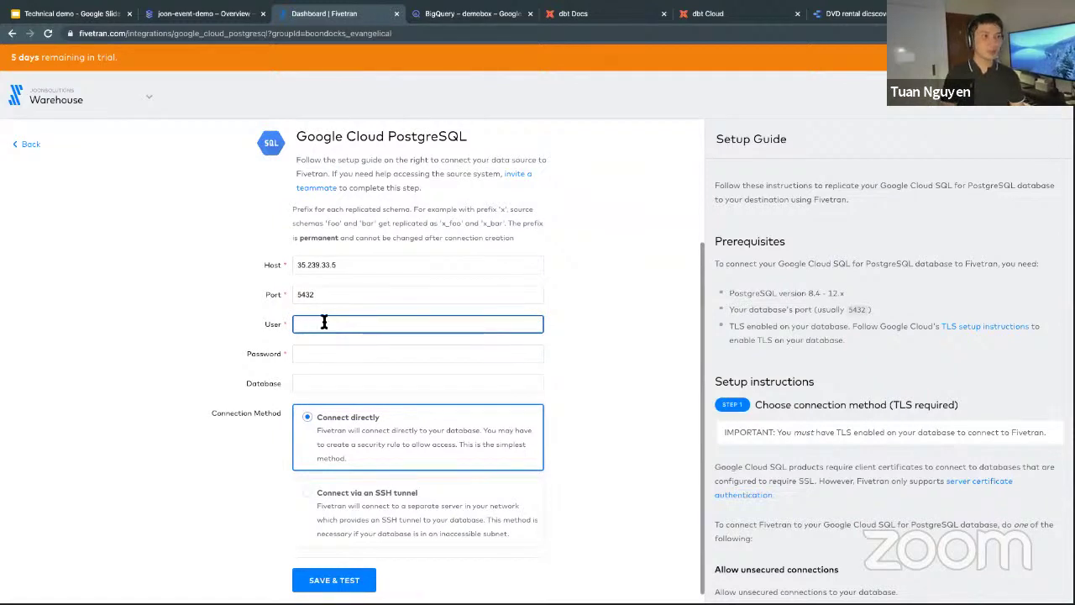
type("postgres")
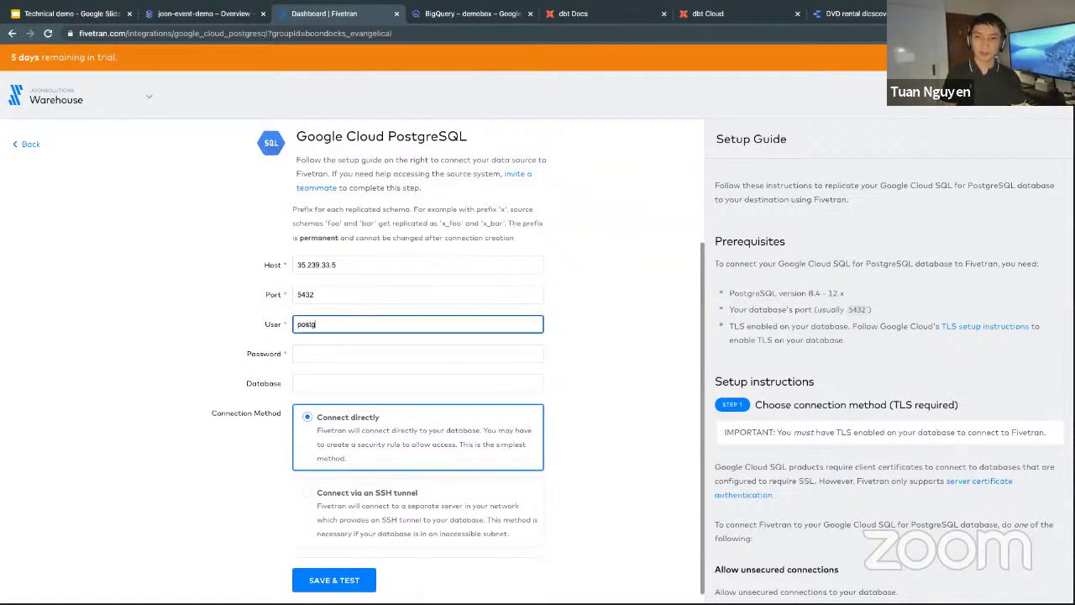
left_click(320, 350)
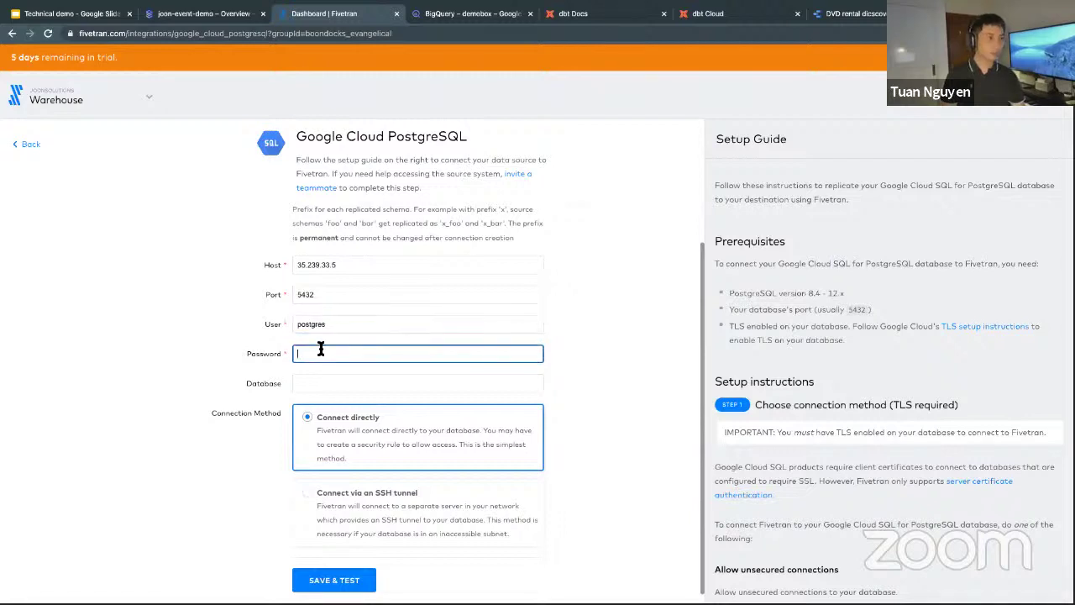
key("ctrl+v")
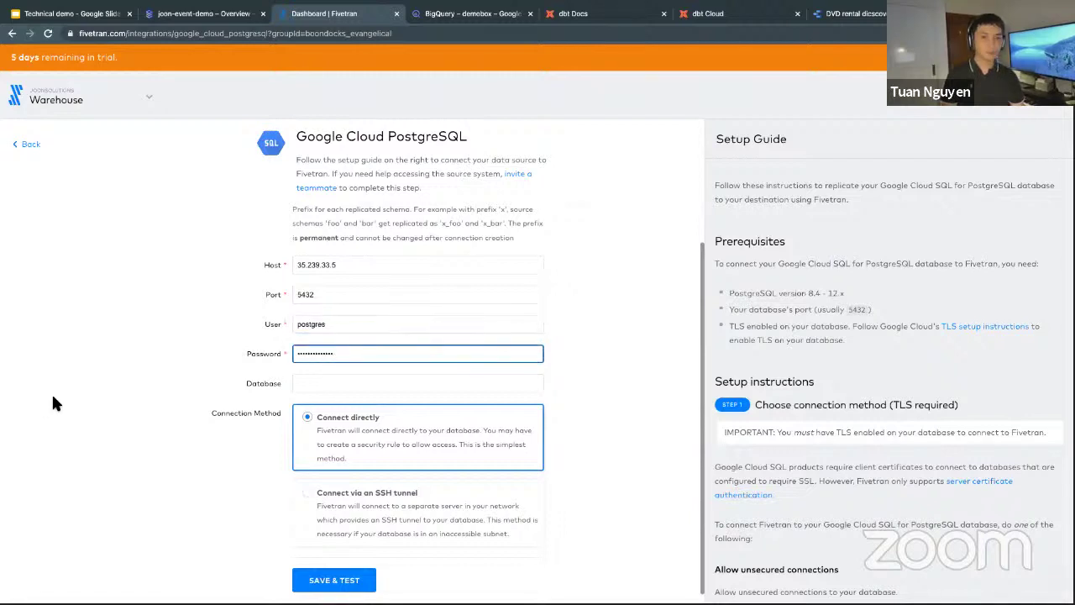
left_click(312, 383)
double_click(354, 327)
key("ctrl+c")
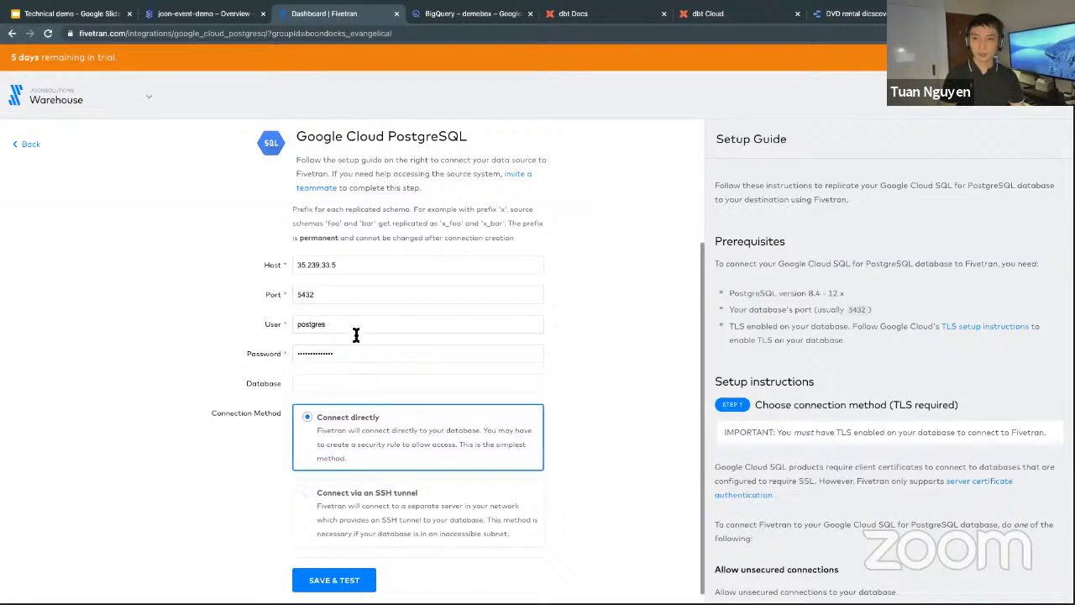
left_click(323, 385)
key("ctrl+v")
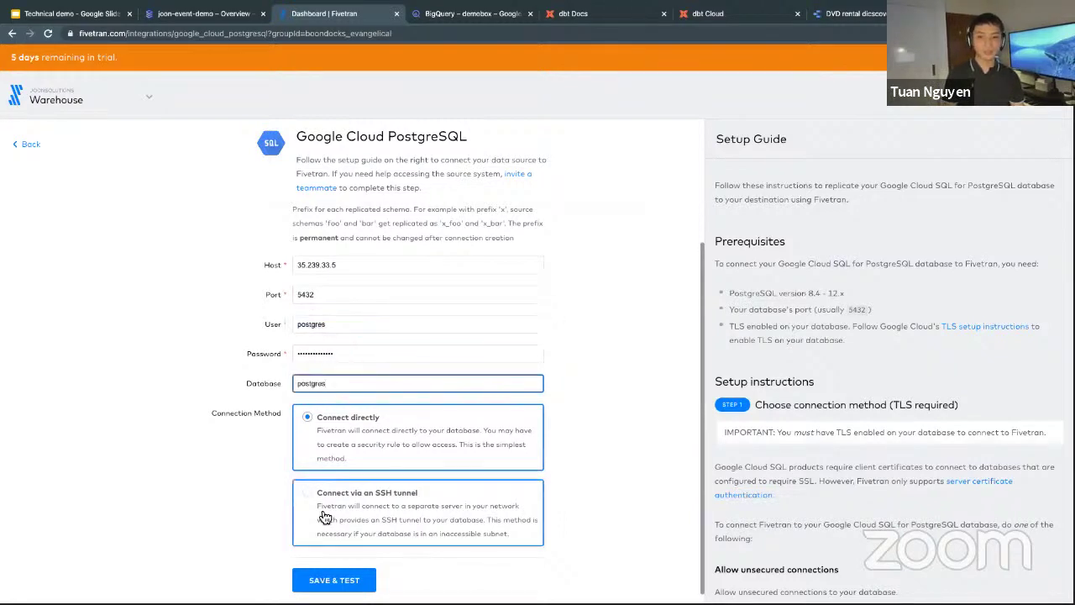
left_click(326, 582)
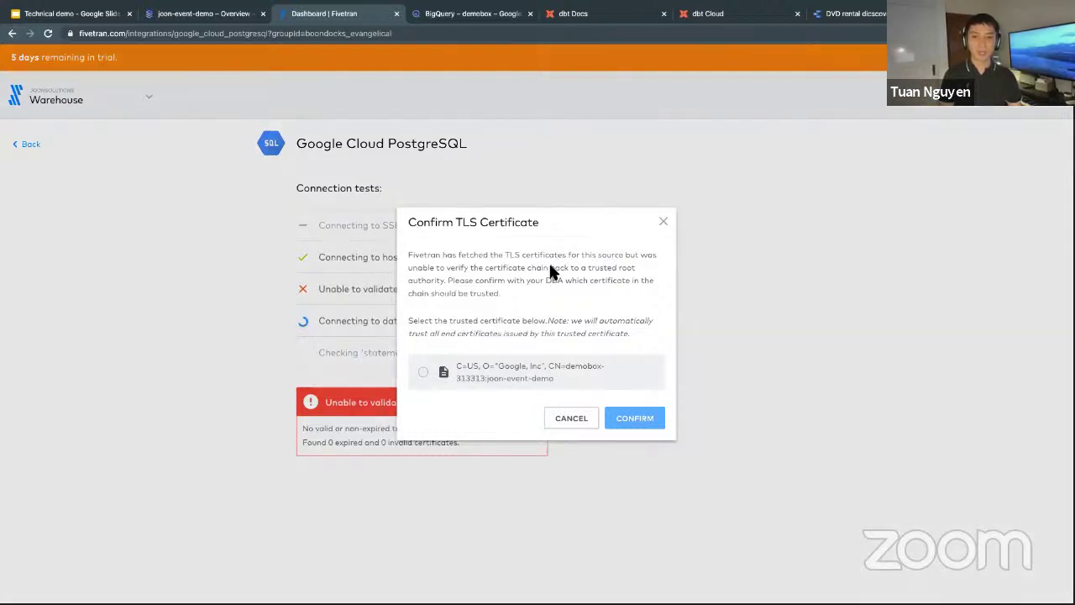
Trust the Google-issued TLS certificate, then open the demo connector once all tests pass.
left_click(550, 376)
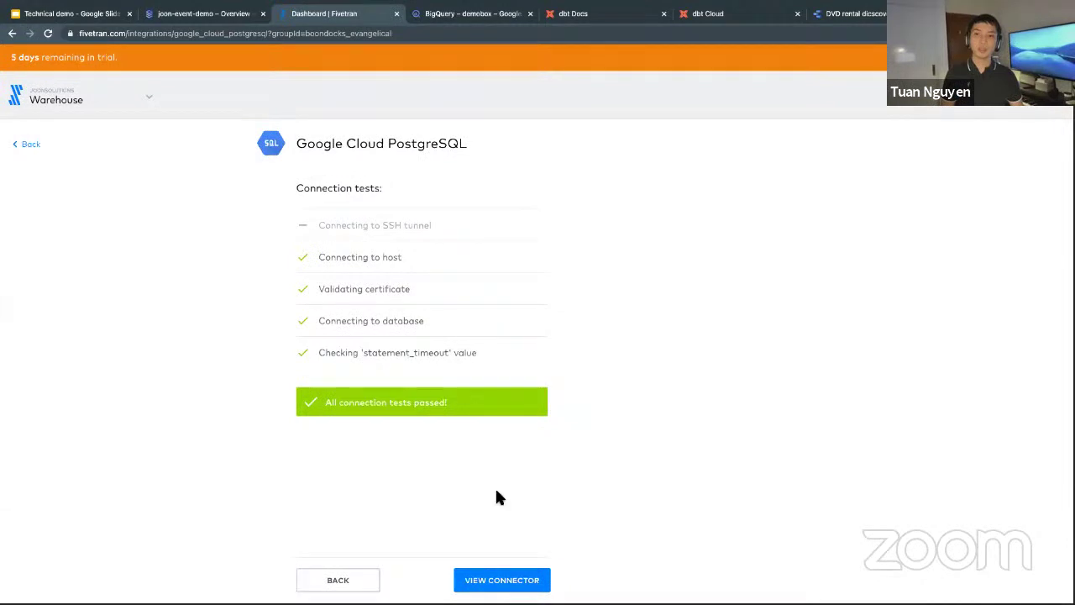
left_click(497, 579)
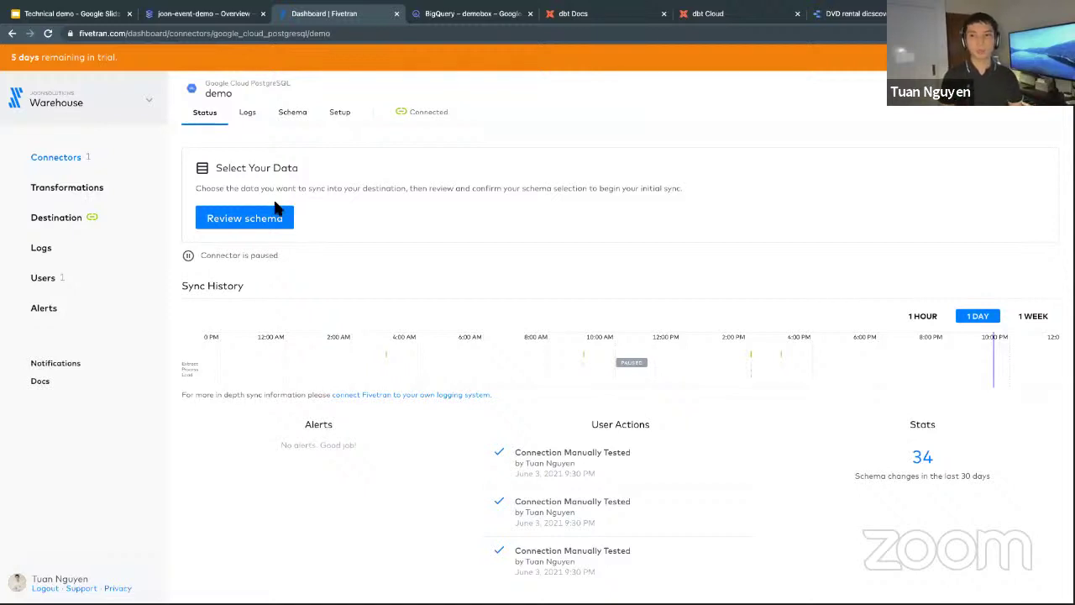
Review the dvd_rental schema, trying table toggles and the address phone column's block and privacy options.
left_click(263, 230)
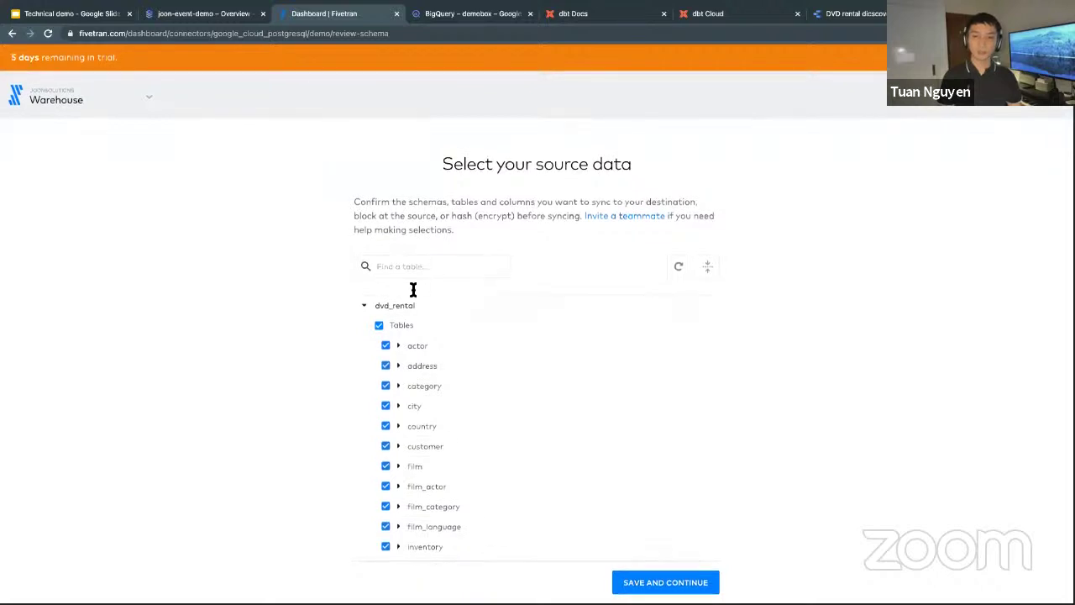
left_click(391, 326)
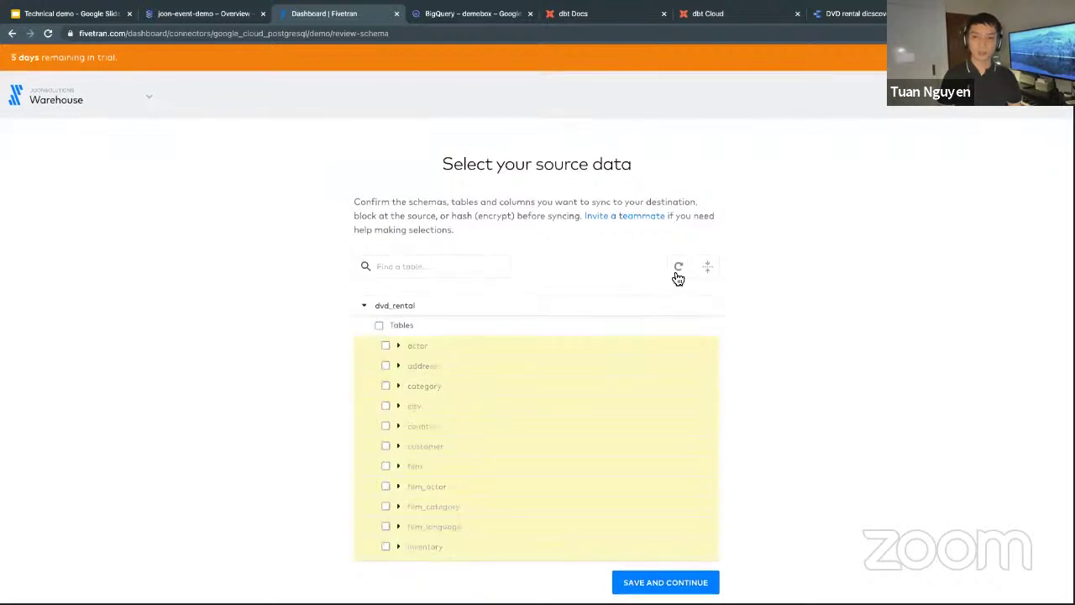
left_click(399, 346)
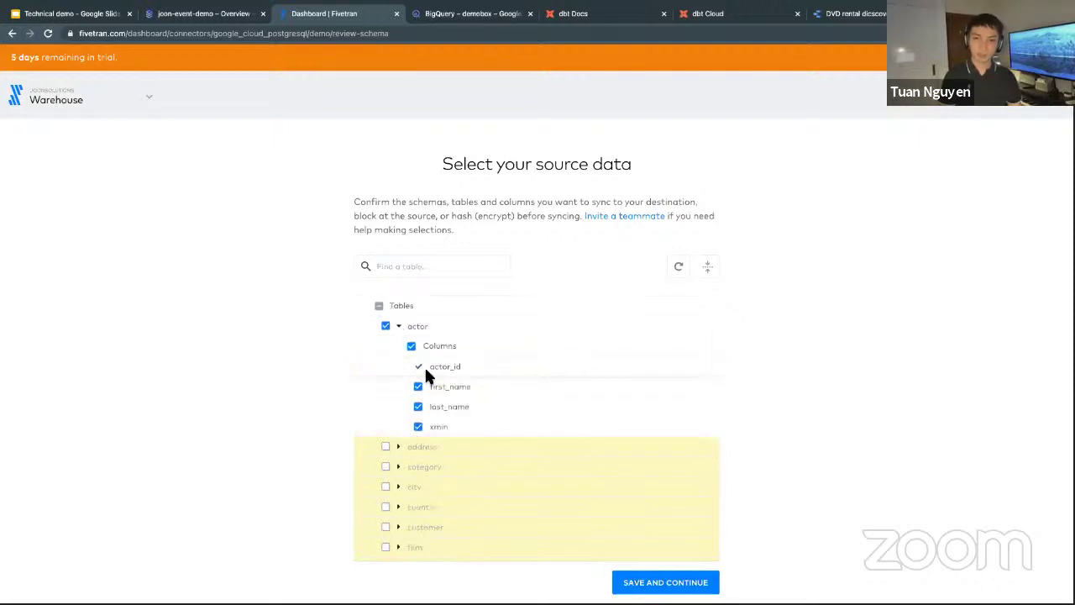
left_click(399, 327)
left_click(386, 326)
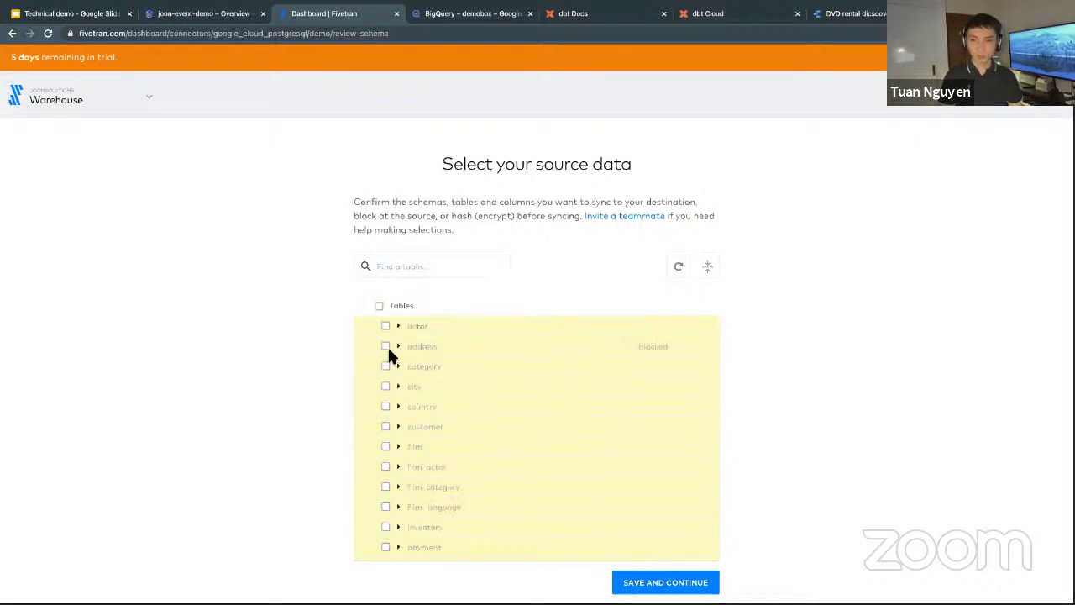
left_click(399, 347)
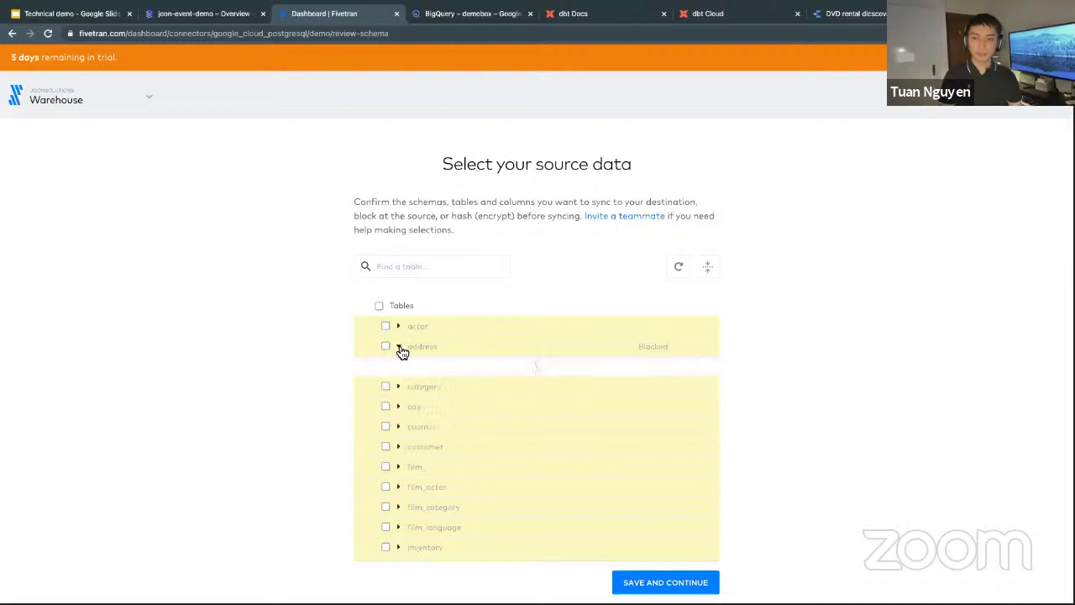
left_click(385, 346)
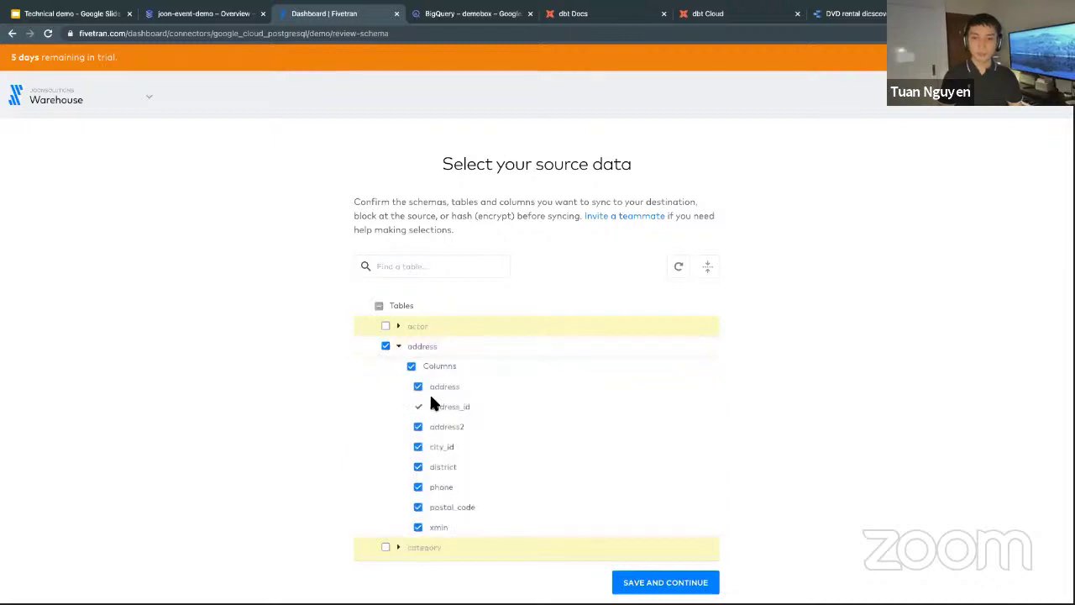
left_click(419, 491)
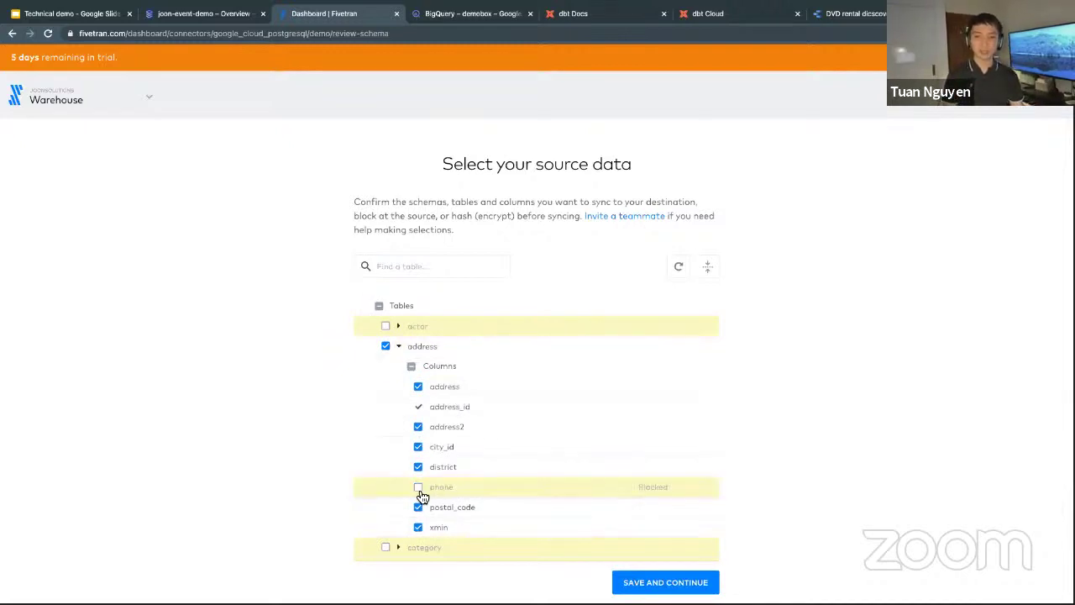
left_click(419, 490)
left_click(644, 487)
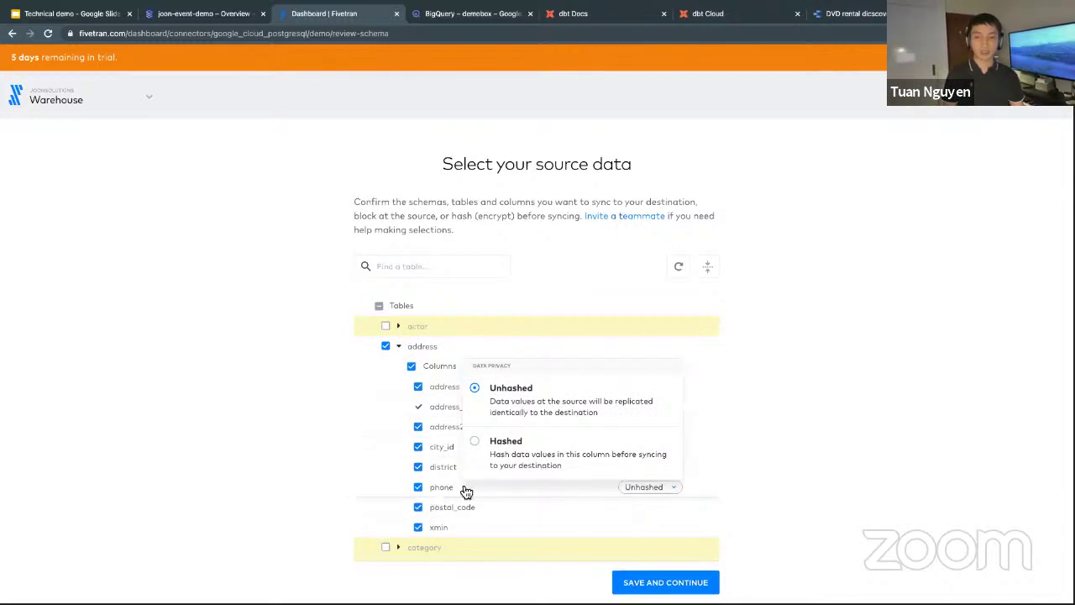
left_click(579, 348)
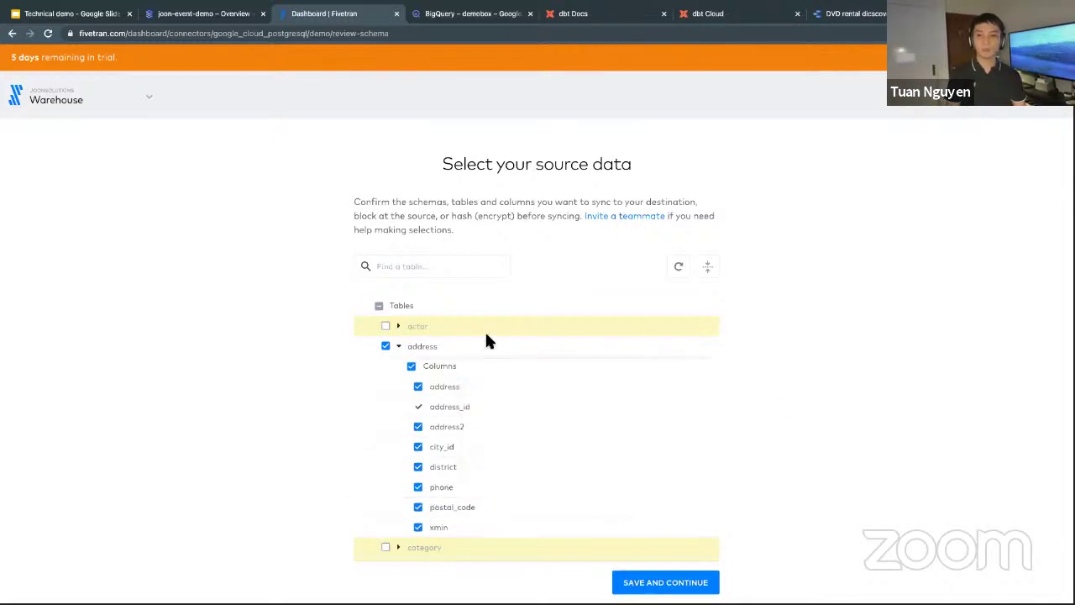
Reselect every table and column, then save the source selection and continue.
scroll(386, 358, "down", 1)
scroll(386, 359, "up", 2)
left_click(380, 328)
left_click(380, 327)
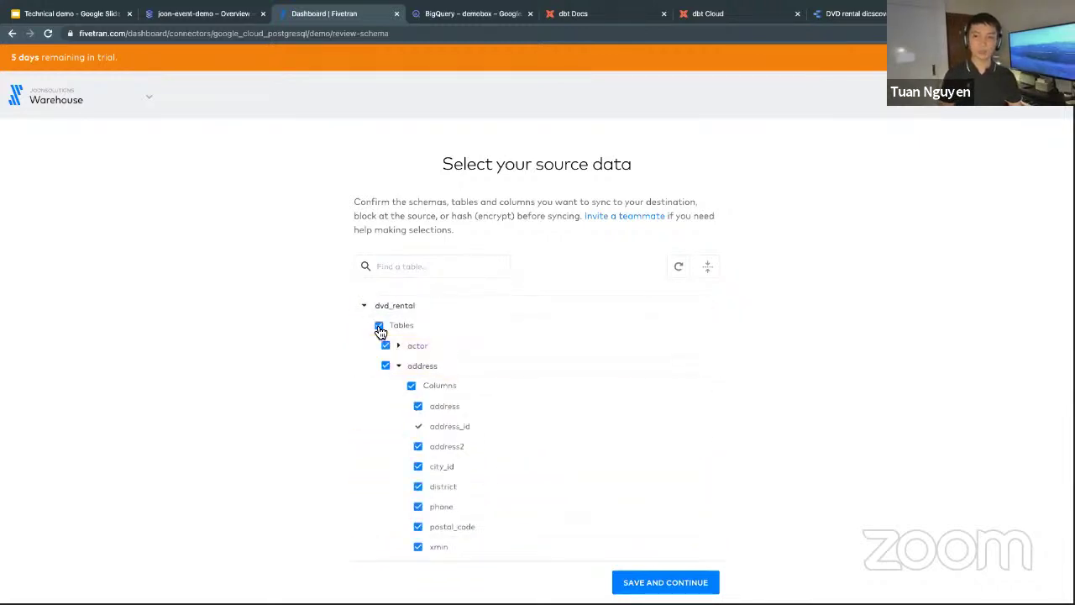
left_click(399, 366)
scroll(431, 374, "down", 3)
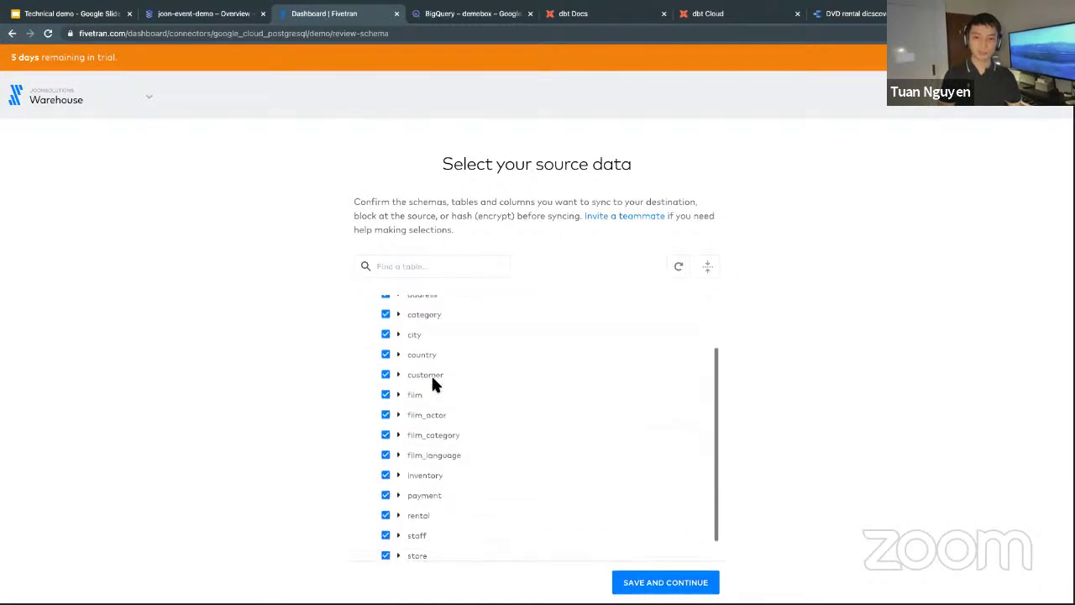
left_click(663, 583)
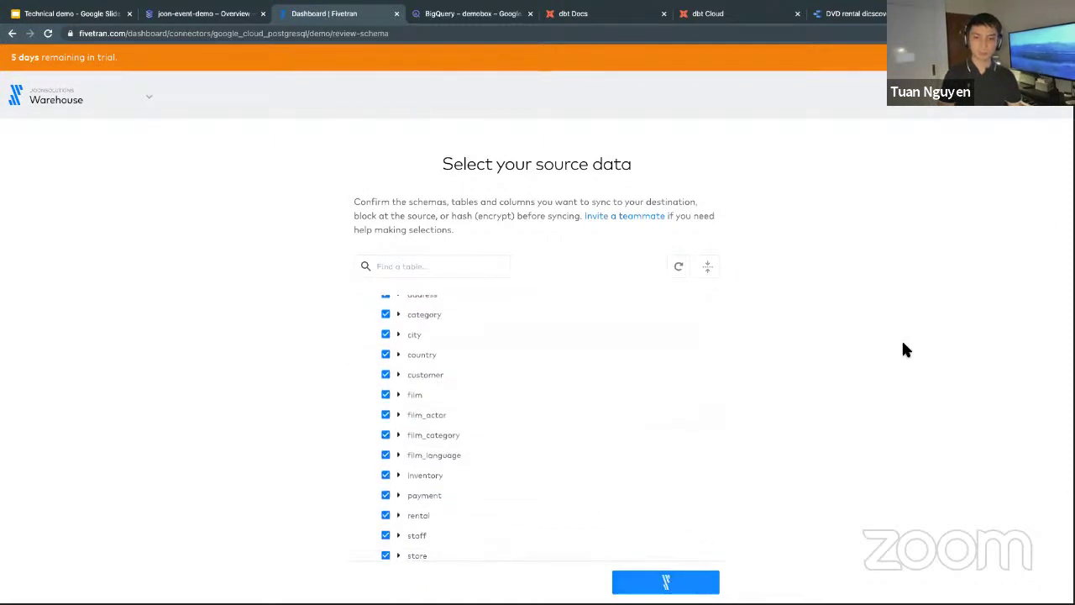
key("ctrl+r")
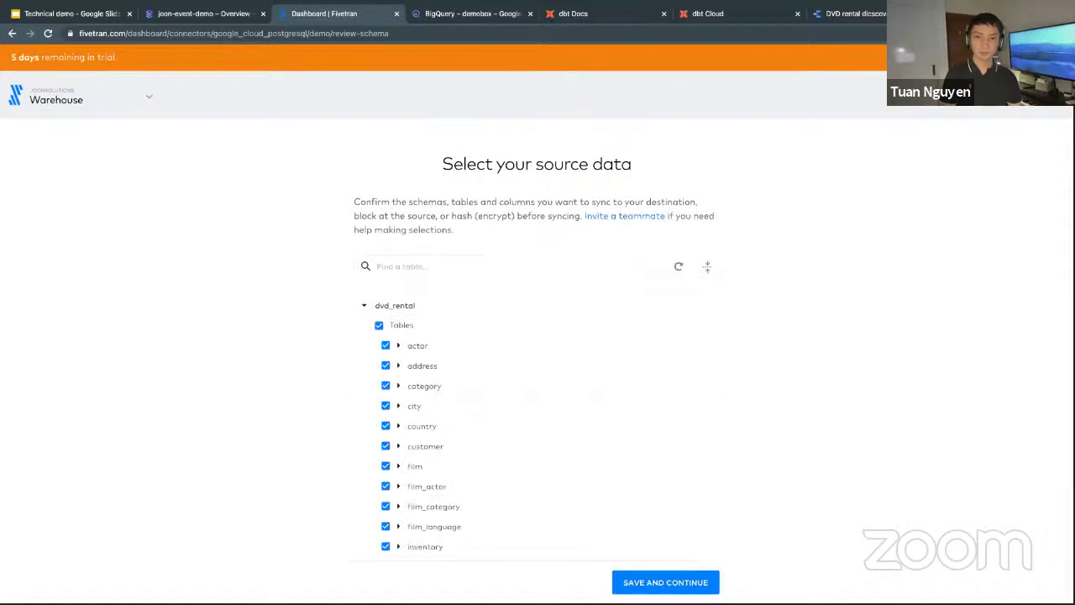
left_click(655, 582)
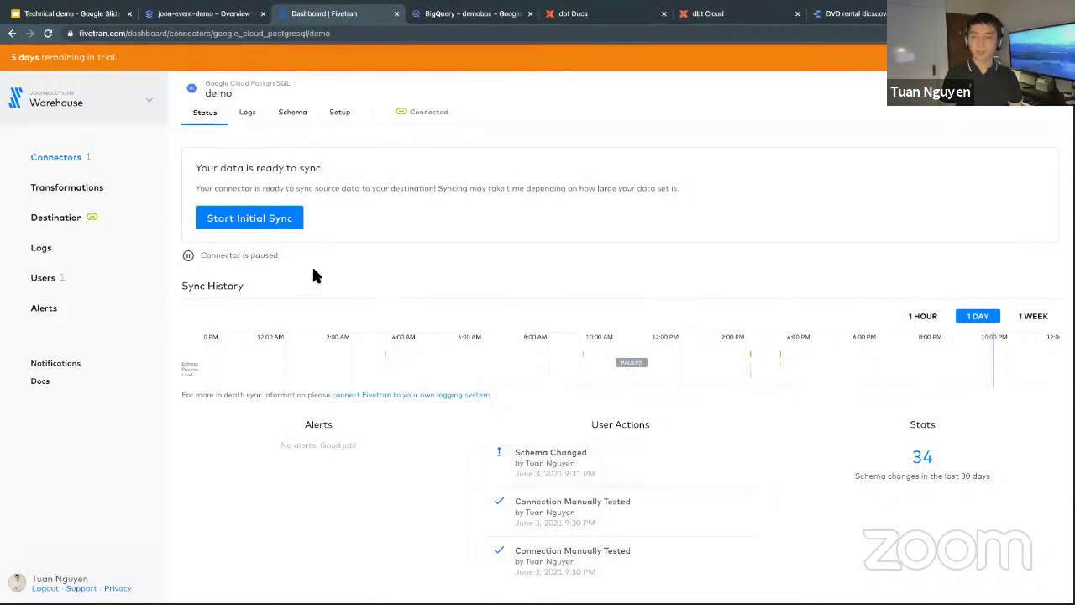
Start the demo connector's first historical sync, then switch to the BigQuery console.
left_click(264, 216)
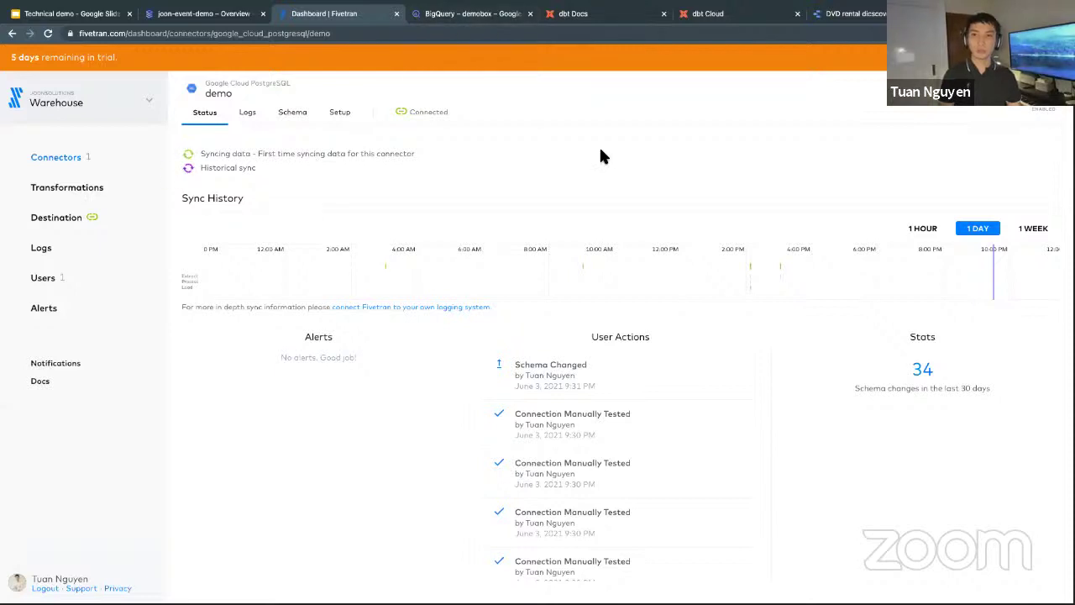
left_click(483, 25)
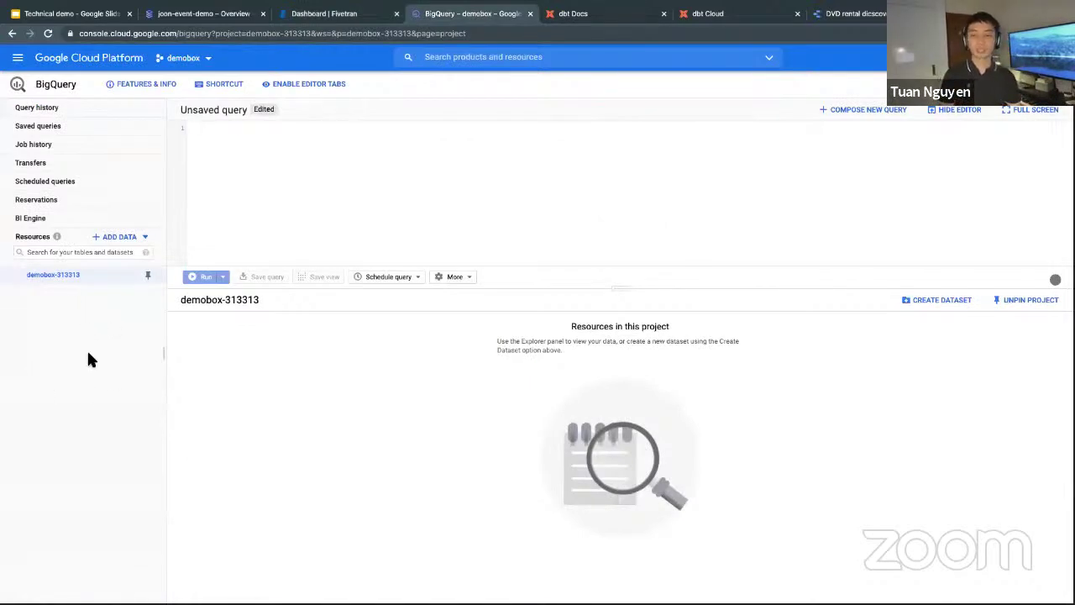
Refresh BigQuery and expand demobox-313313 to demo_dvd_rental, comparing against Fivetran's sync progress.
key("ctrl+r")
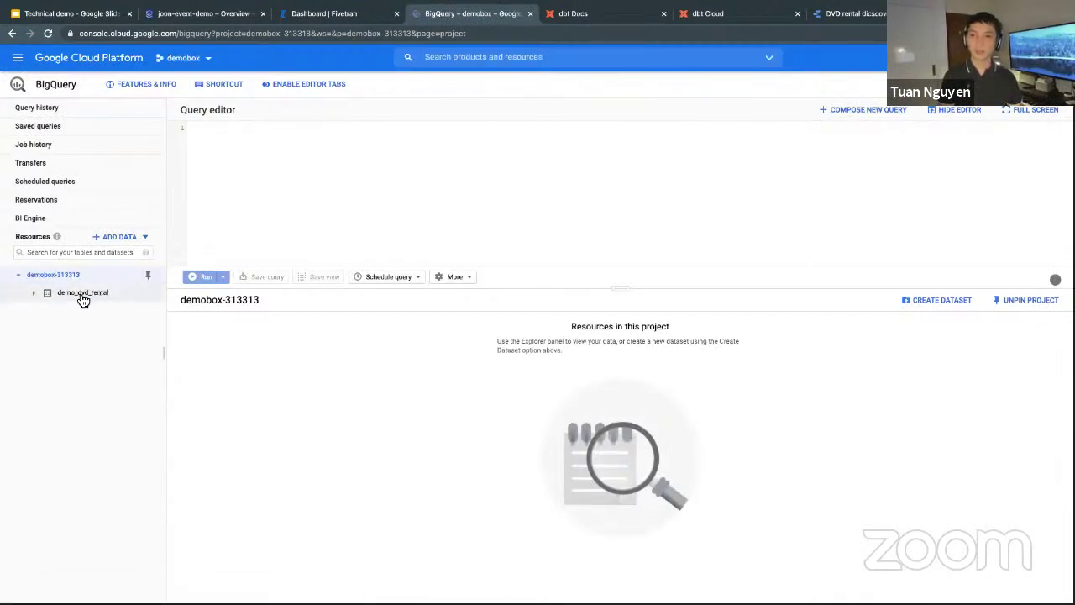
left_click(53, 304)
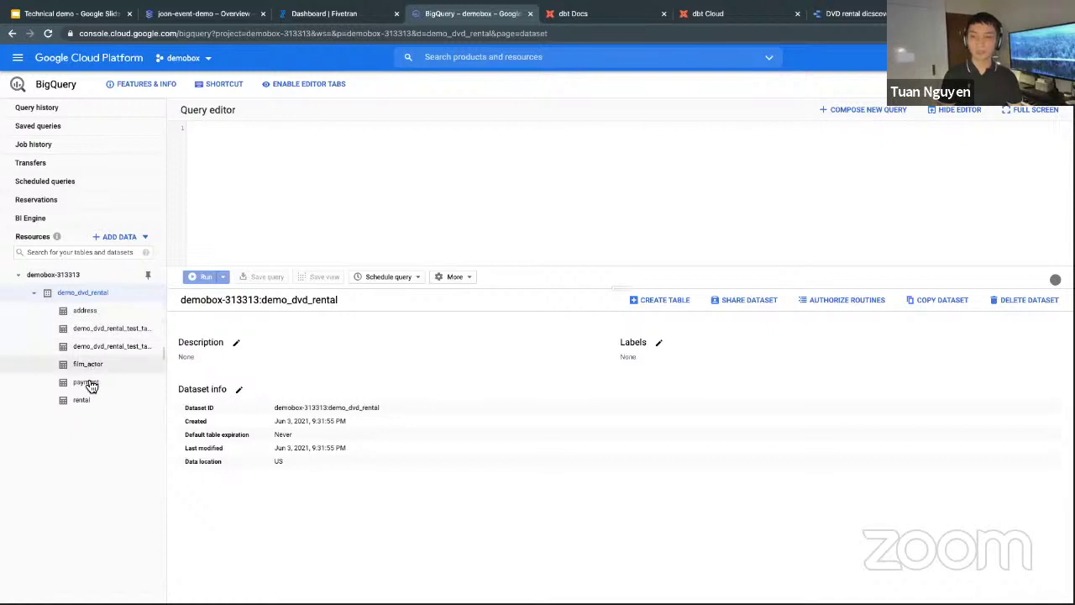
left_click(332, 14)
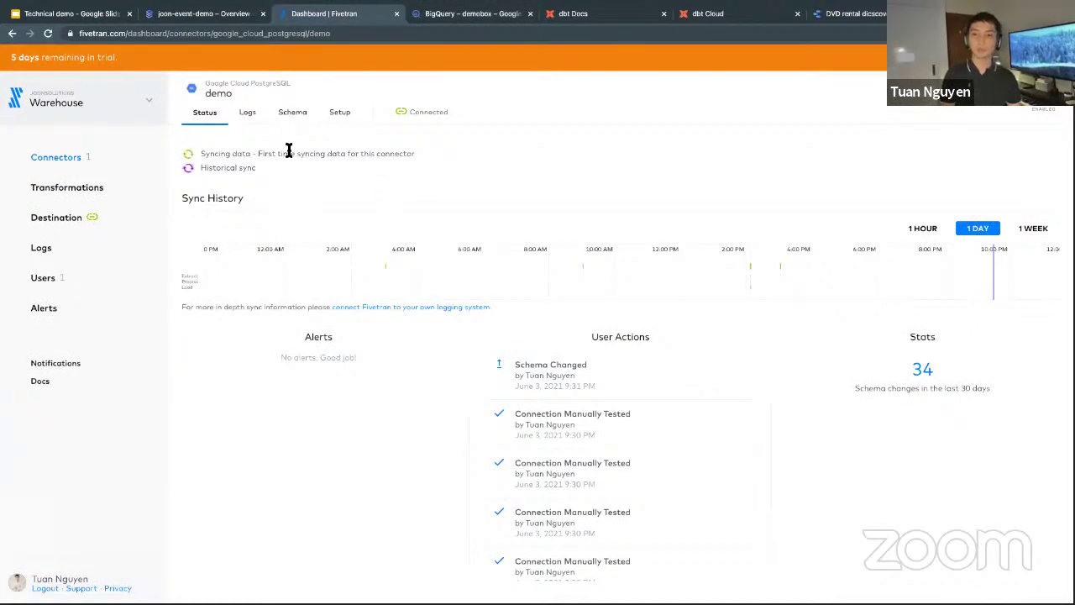
left_click(465, 15)
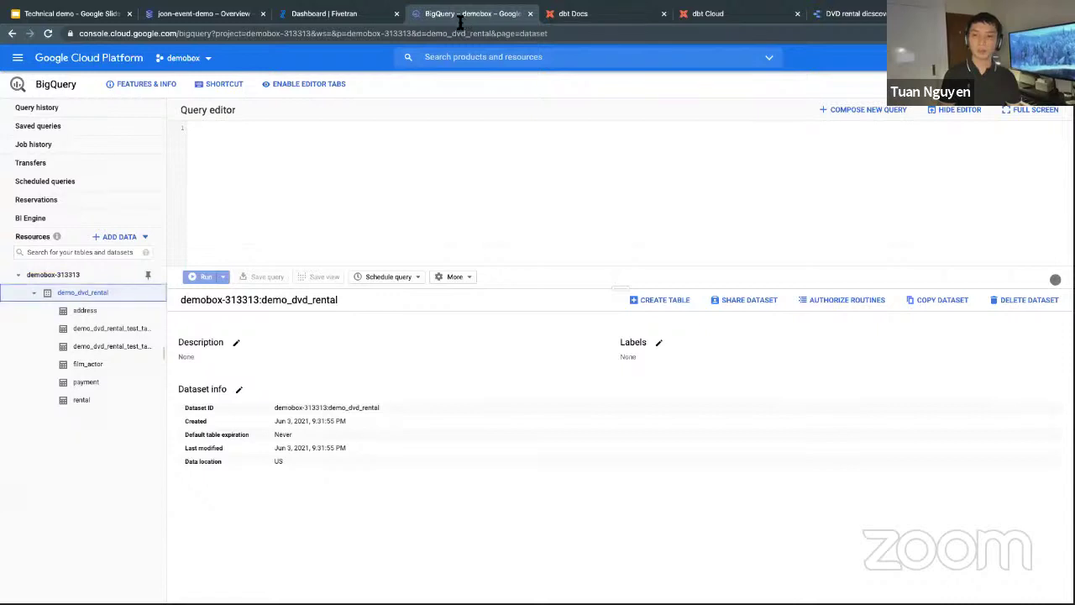
key("ctrl+r")
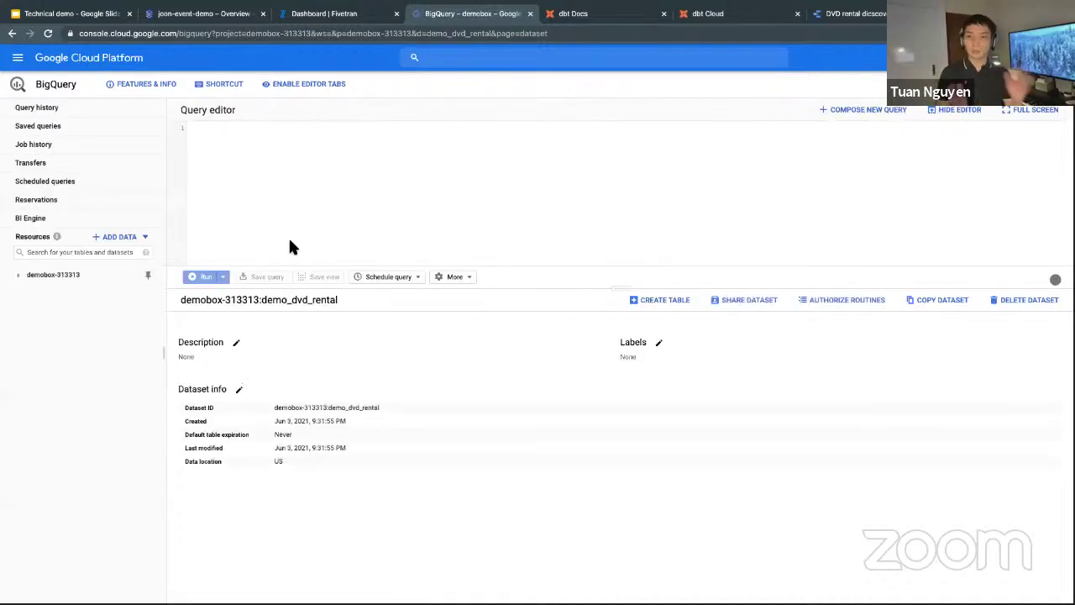
left_click(19, 275)
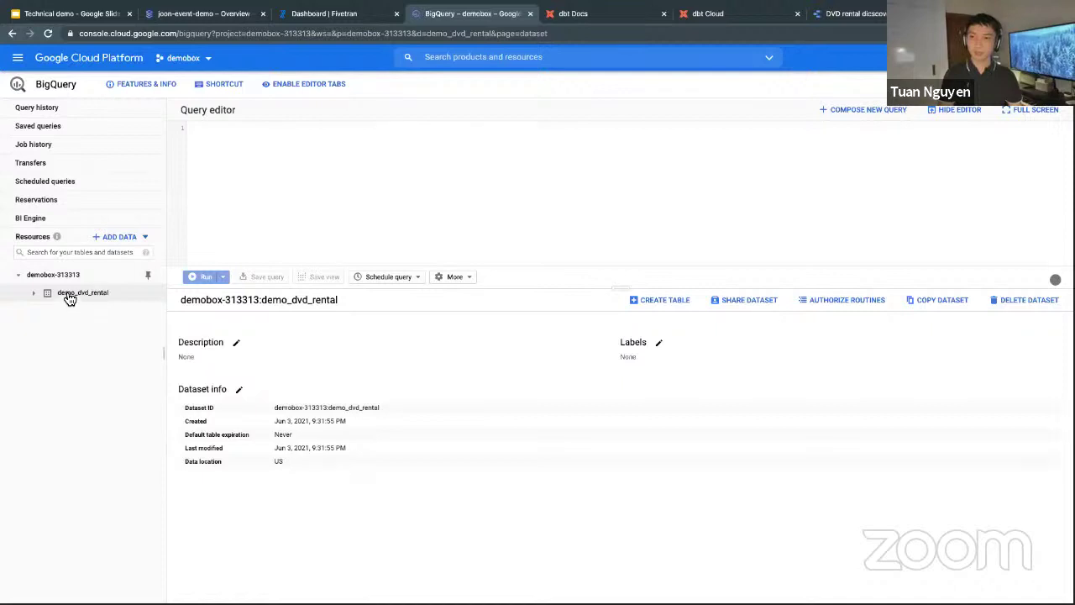
left_click(69, 294)
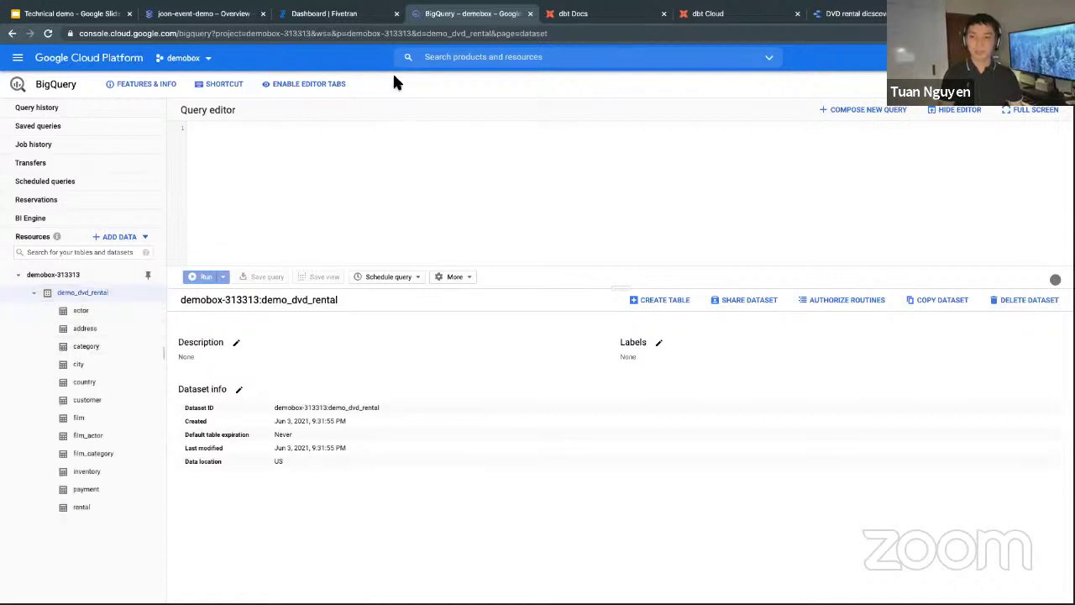
left_click(353, 18)
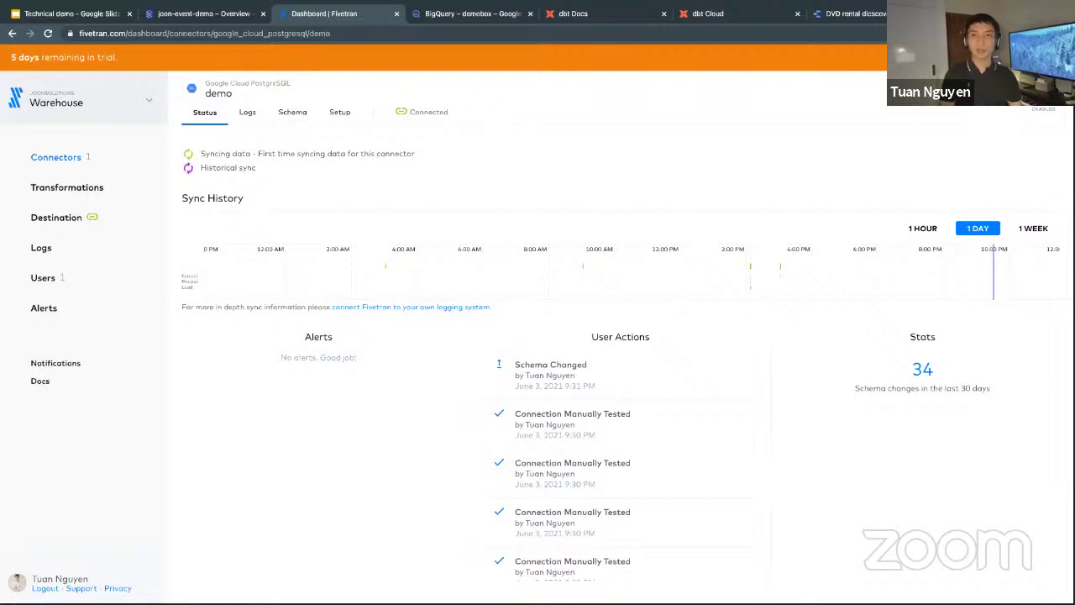
left_click(483, 20)
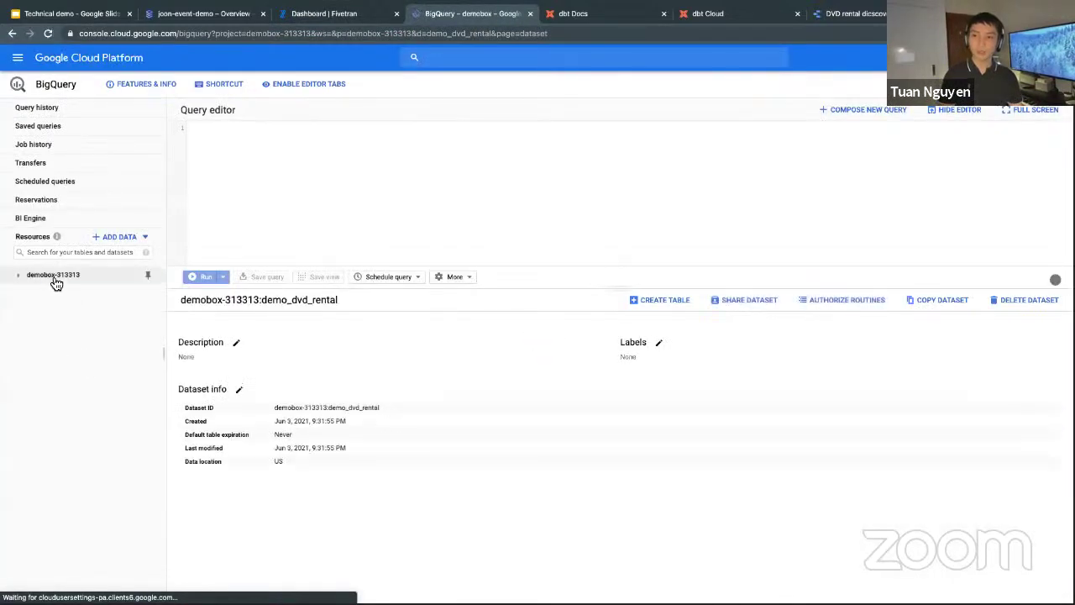
List demo_dvd_rental's synced tables, actor through store plus fivetran_audit, then go to the slides.
left_click(52, 275)
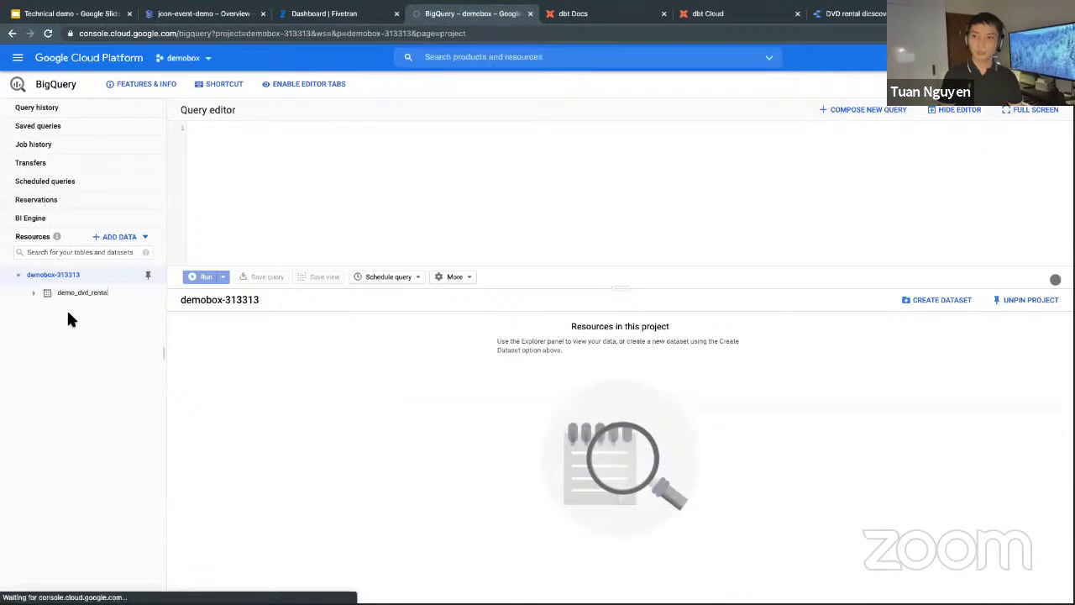
left_click(84, 293)
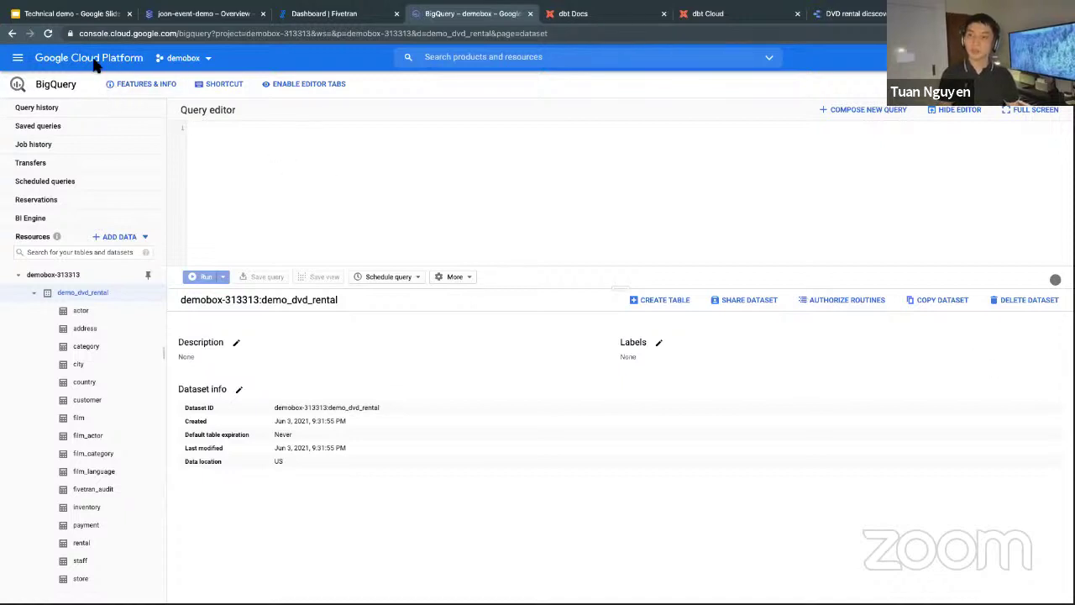
mouse_move(84, 2)
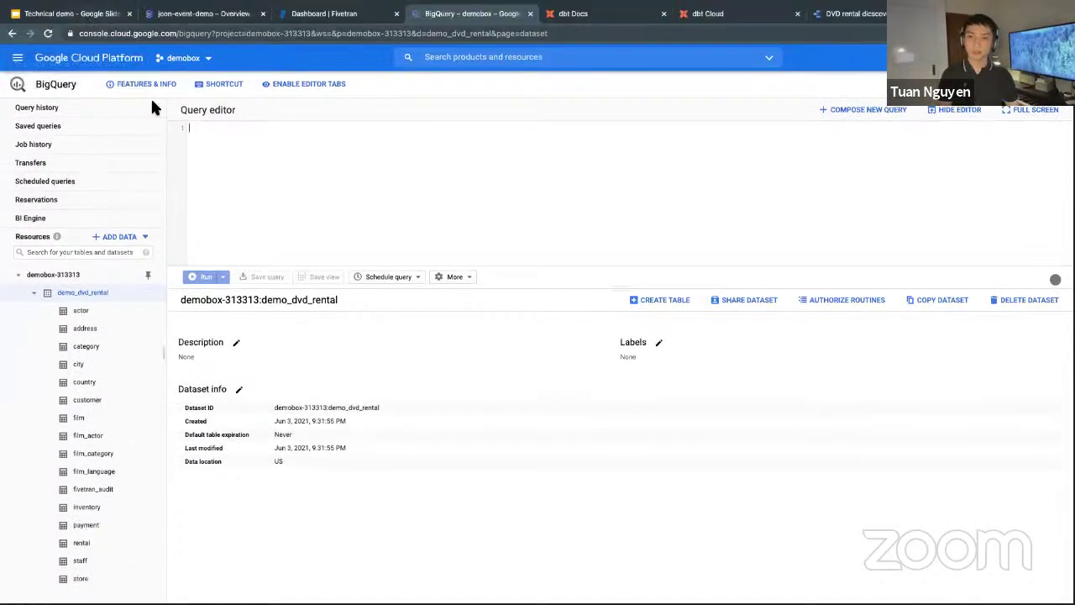
left_click(84, 15)
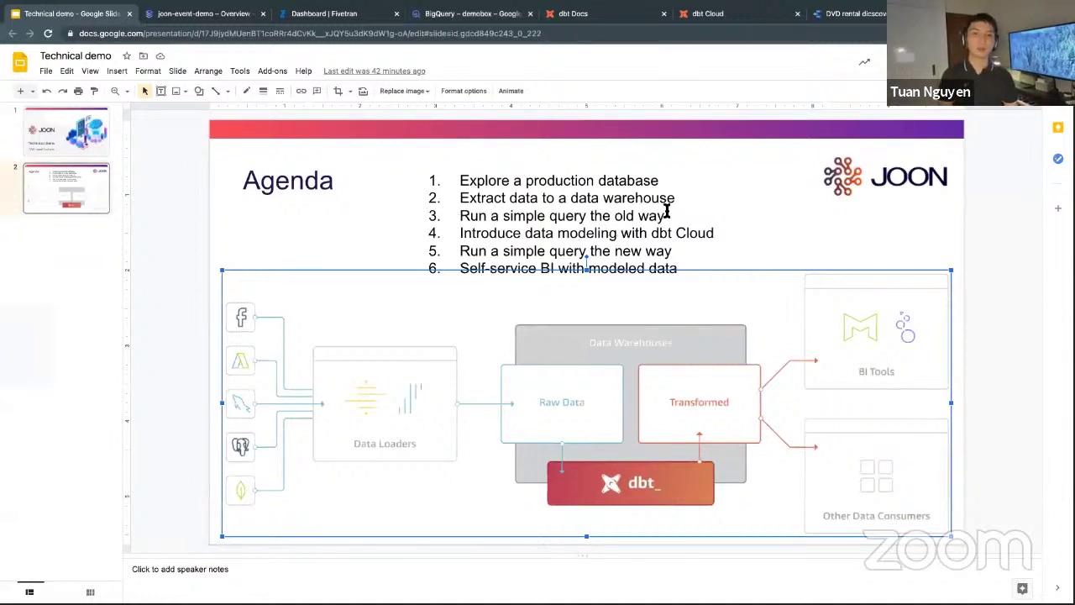
Highlight agenda item 3, 'Run a simple query the old way', then return to BigQuery.
left_click(546, 180)
key("Down")
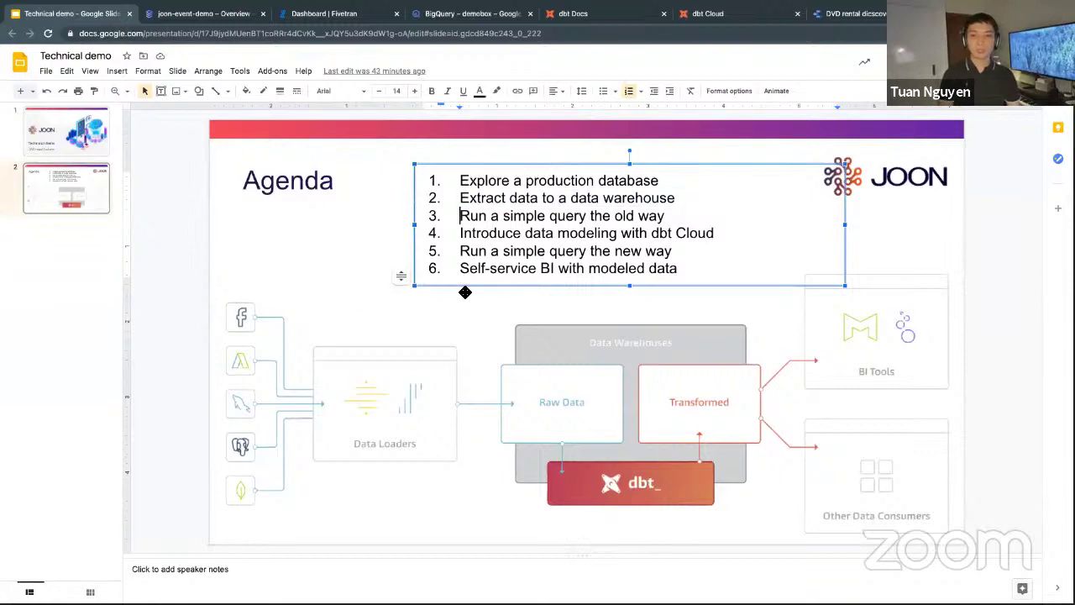
key("shift+End")
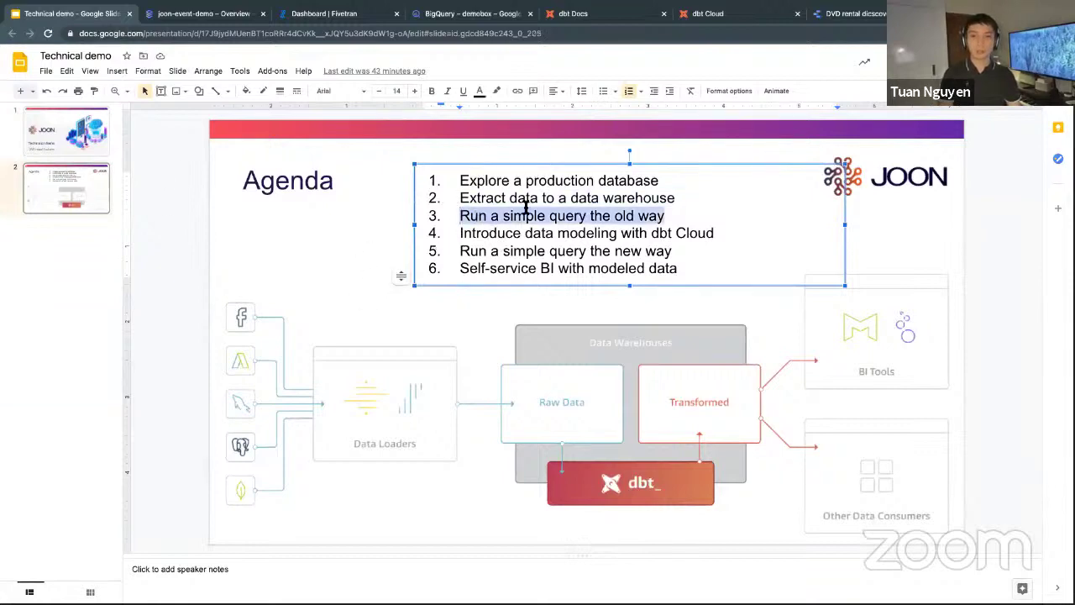
left_click(442, 152)
left_click(464, 19)
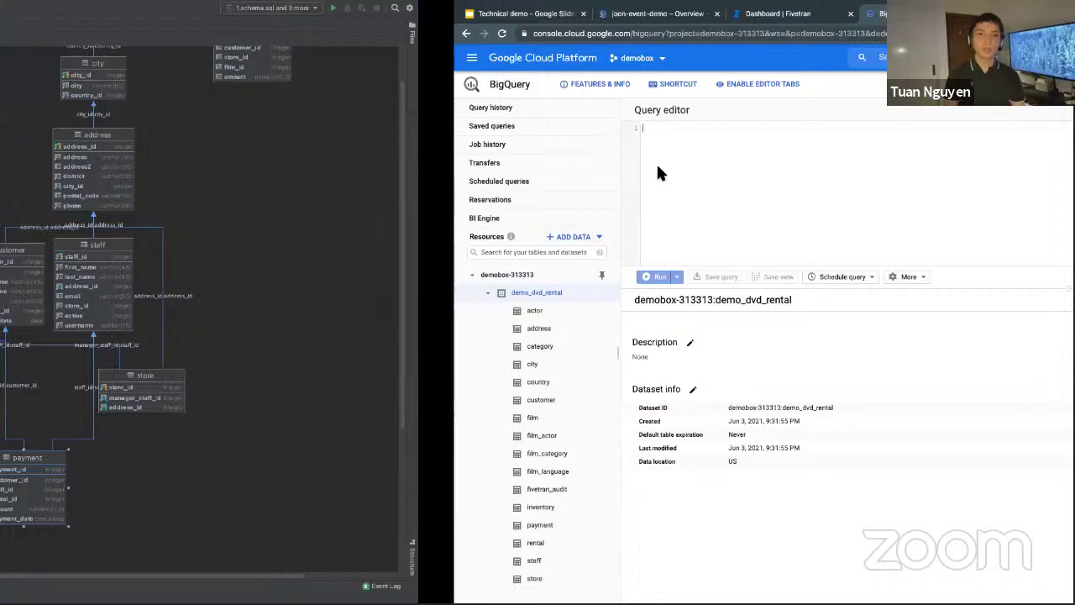
In the ER diagram, trace payment and category through film_category, film, inventory and rental.
key("alt+Tab")
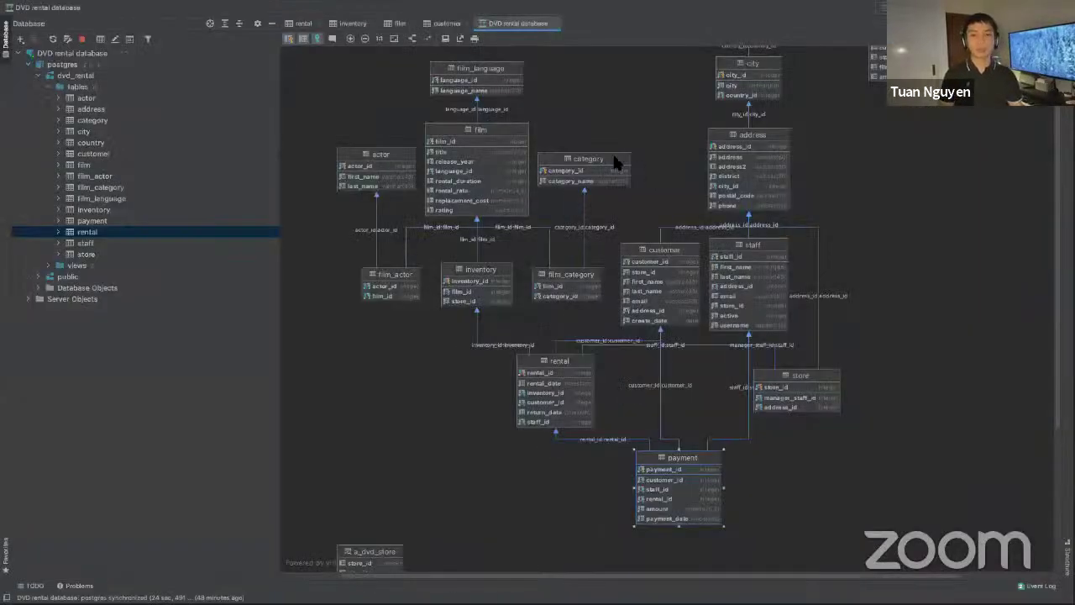
left_click(583, 183)
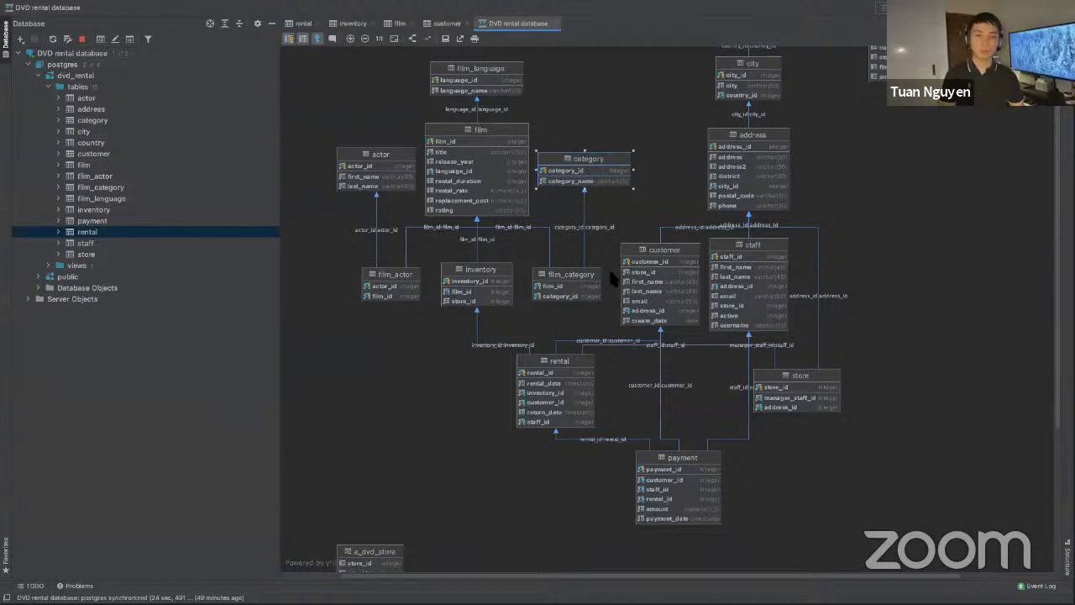
left_click(658, 487)
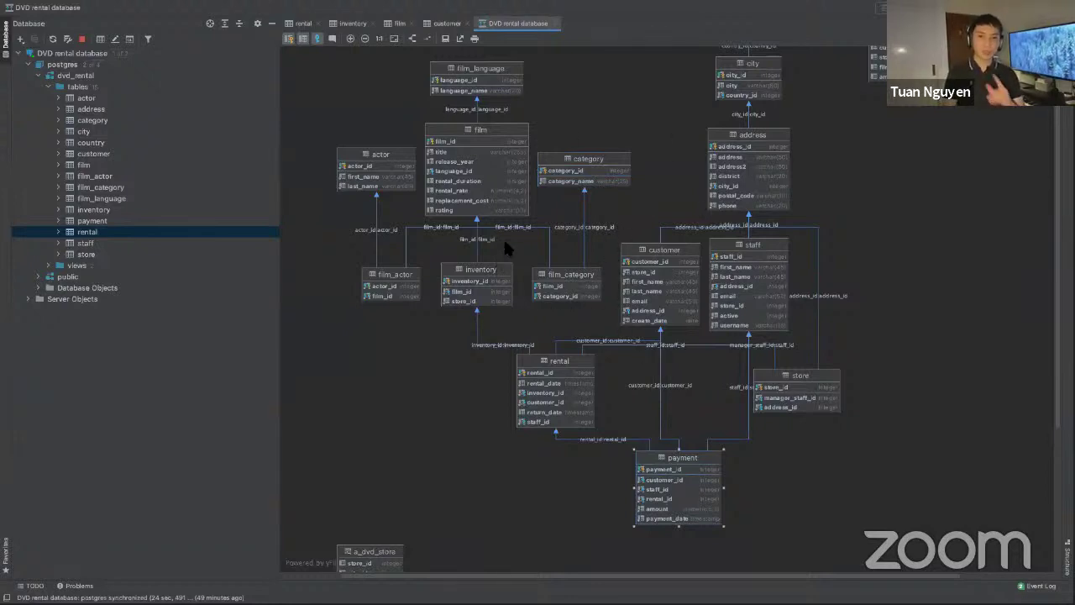
left_click(590, 165)
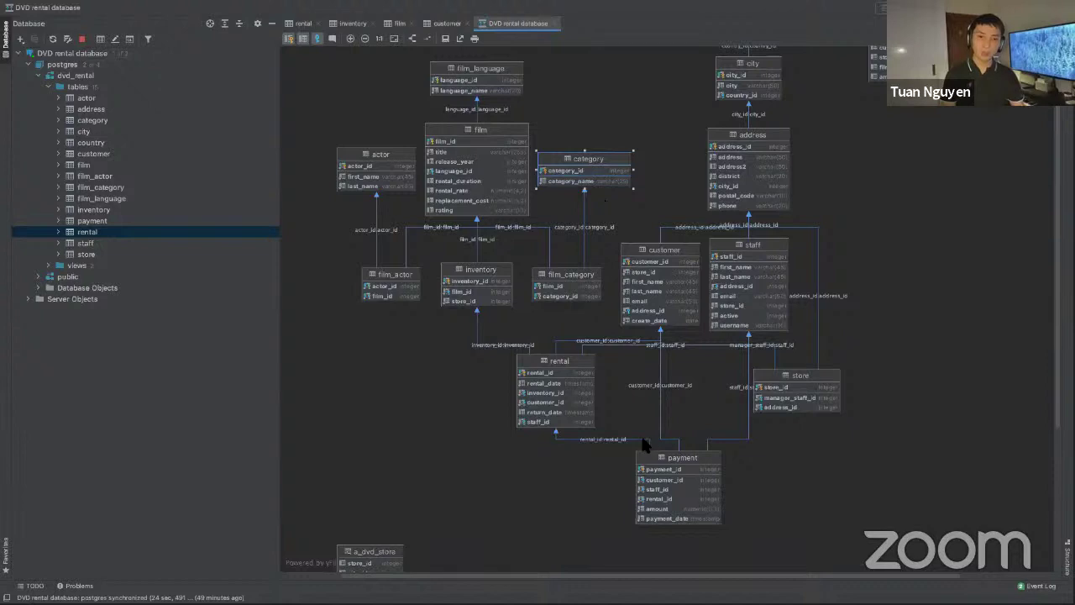
left_click(680, 504)
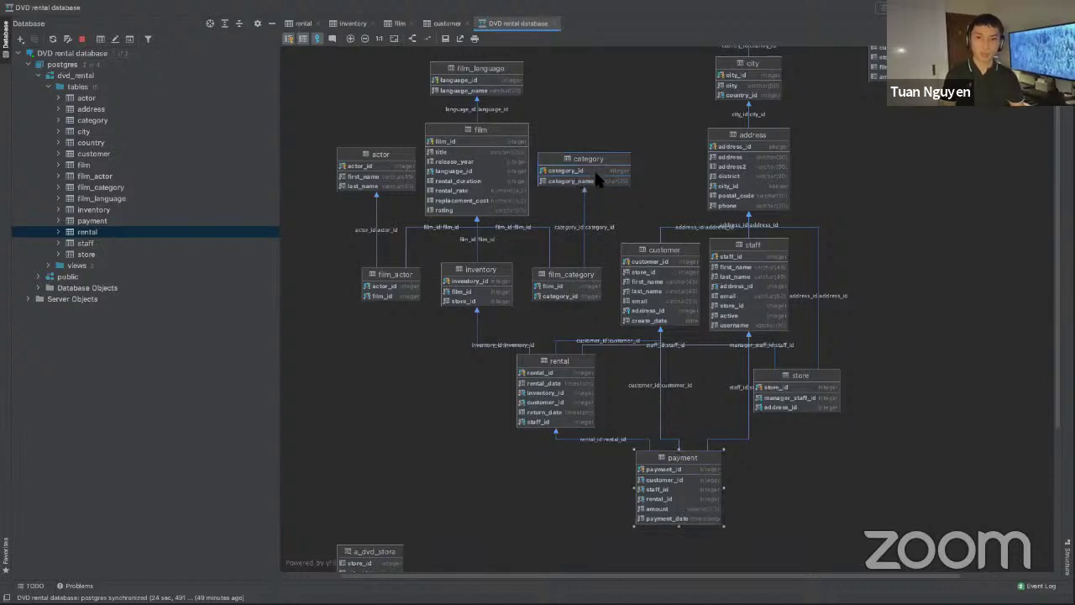
left_click(578, 287)
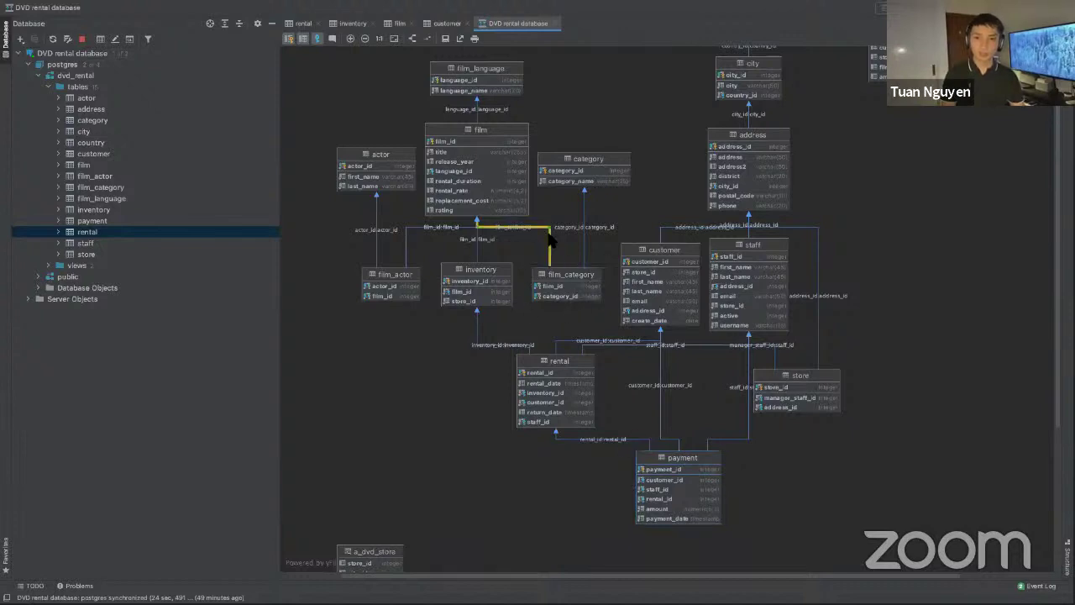
left_click(475, 172)
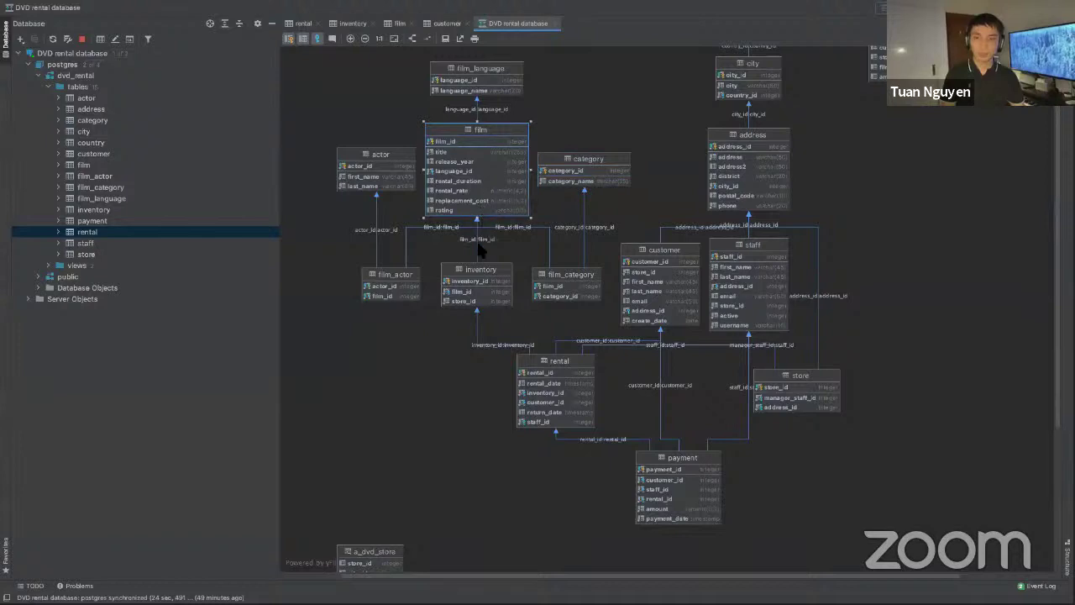
left_click(476, 296)
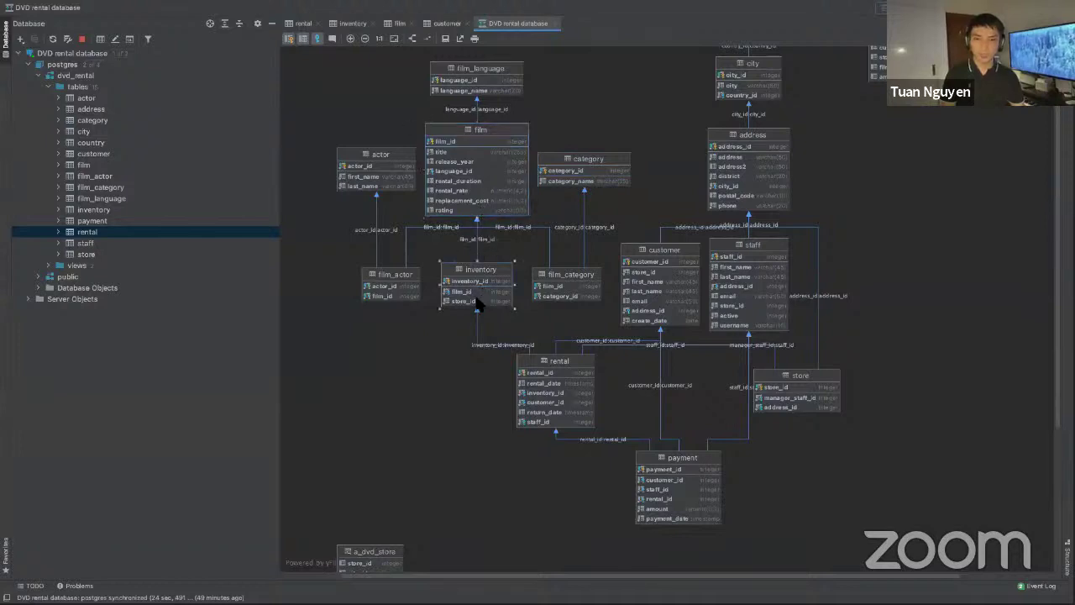
left_click(558, 373)
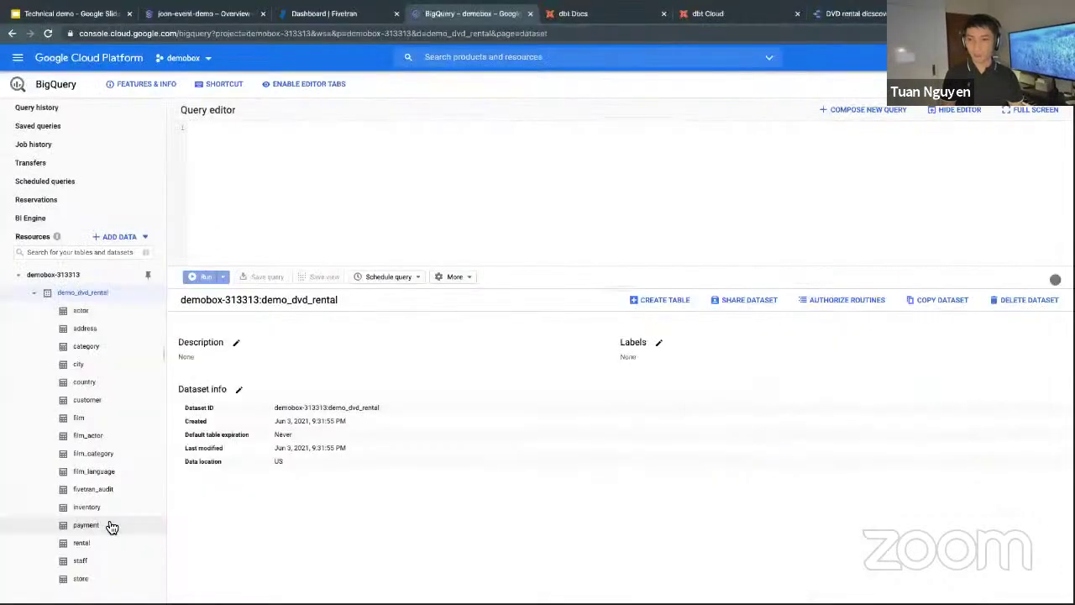
Start a query on the payment table, reformat it and delete the LIMIT 1000 clause.
left_click(101, 541)
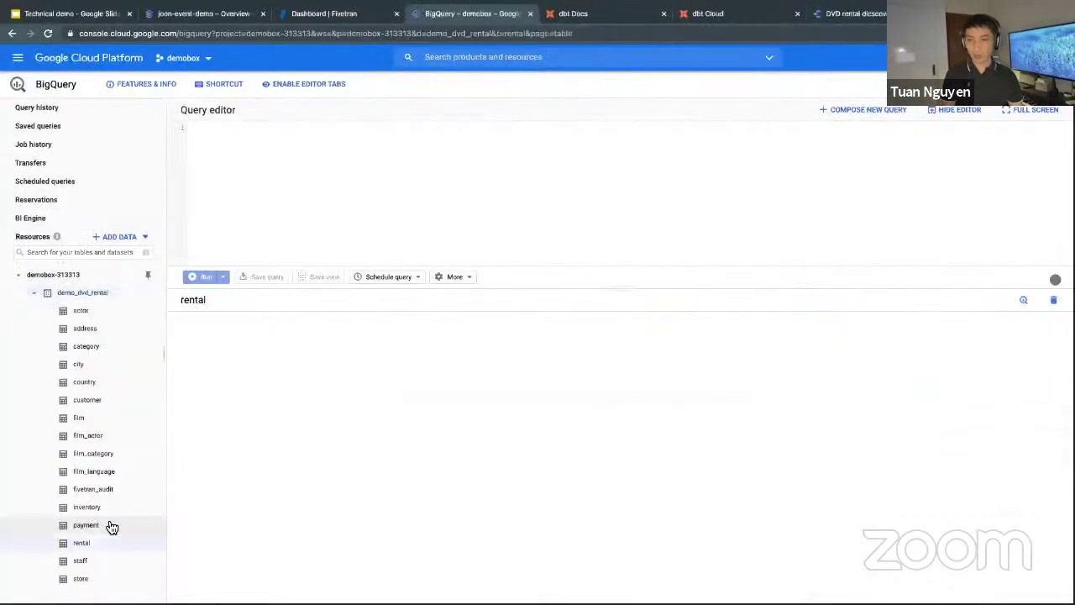
left_click(111, 527)
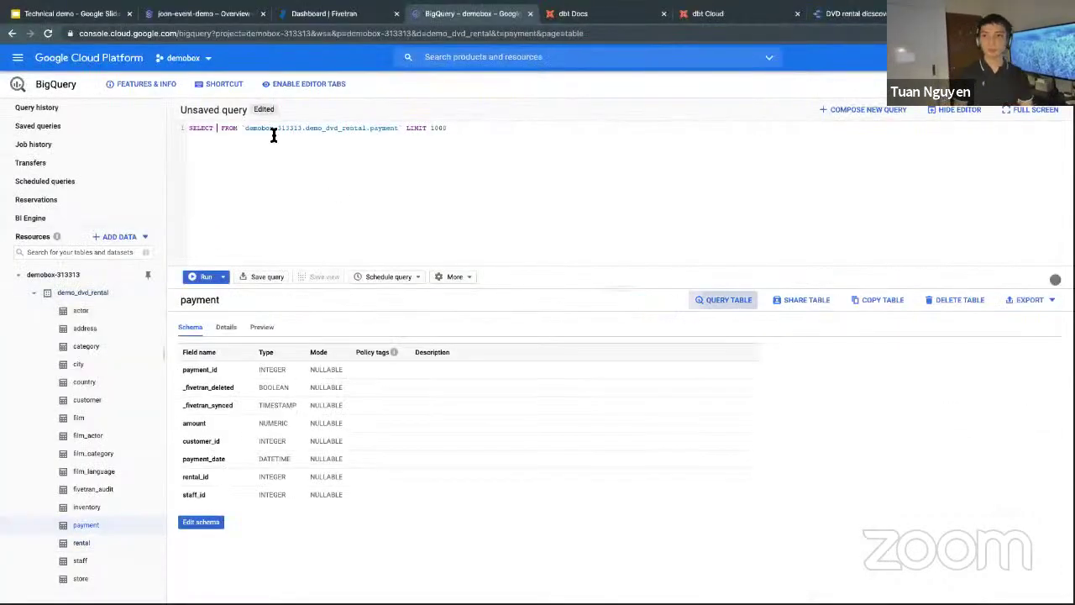
key("ctrl+shift+f")
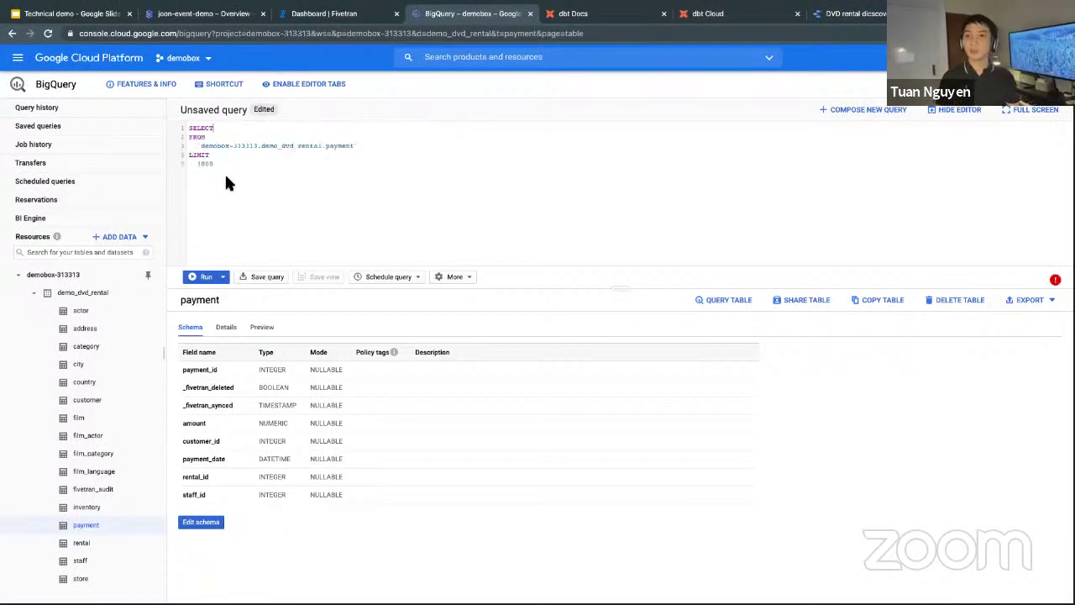
left_click_drag(184, 154, 214, 164)
key("BackSpace")
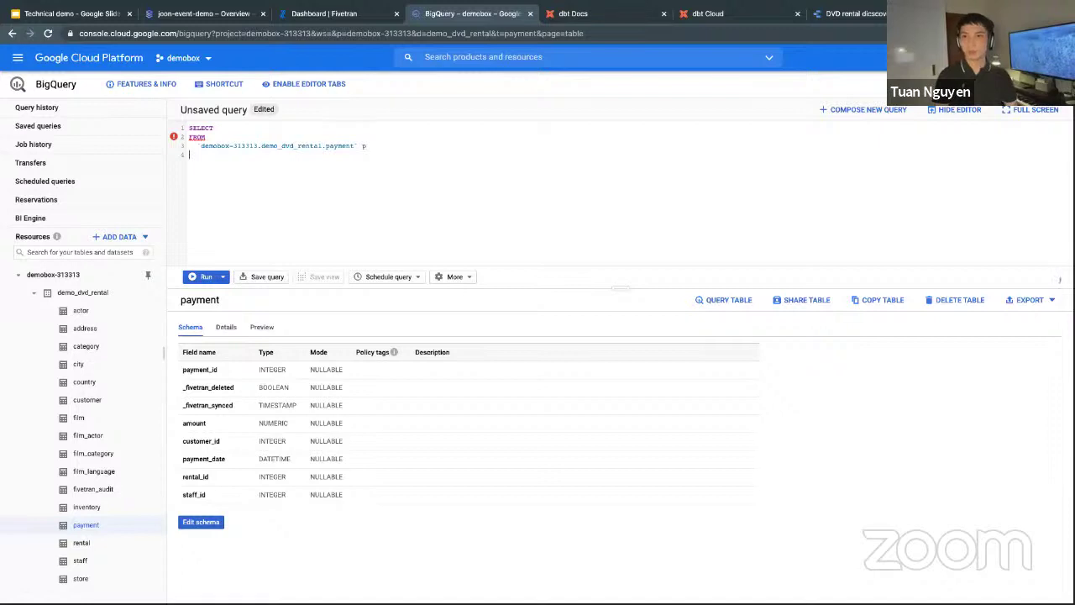
Add LEFT JOINs to rental on r.rental_id = p.rental_id and to inventory.
type("lef")
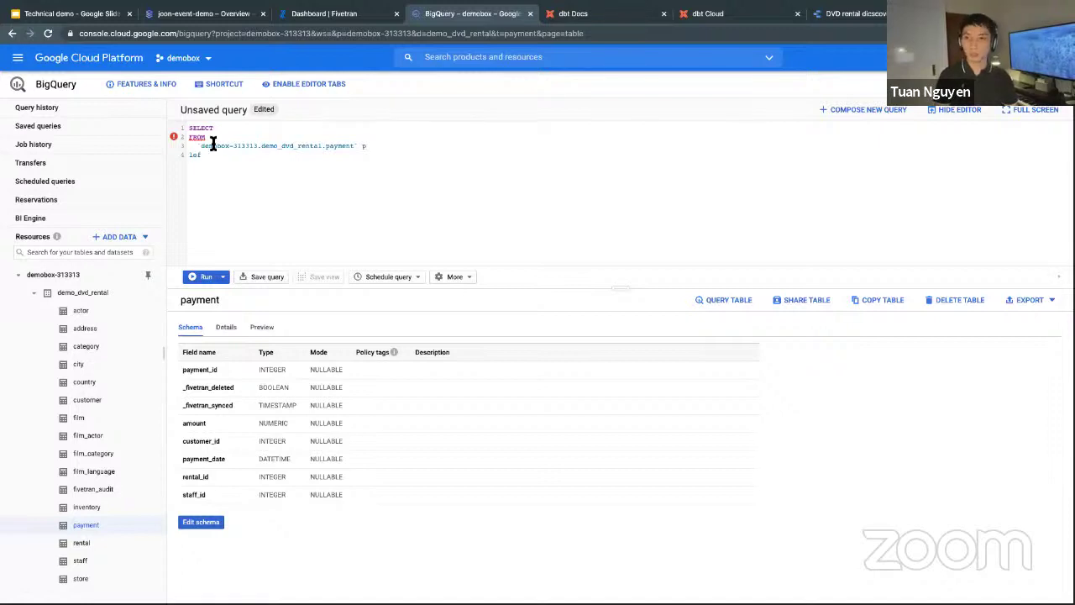
left_click_drag(194, 148, 329, 149)
left_click(264, 158)
type("t join")
type("`demobox-313313.demo_dvd_rental.")
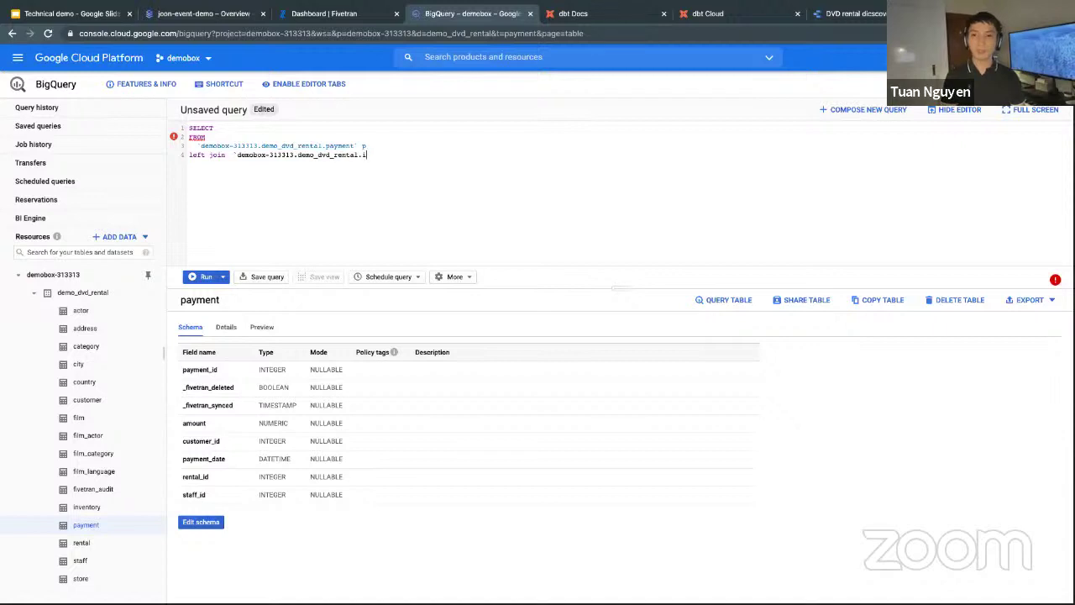
type("ren")
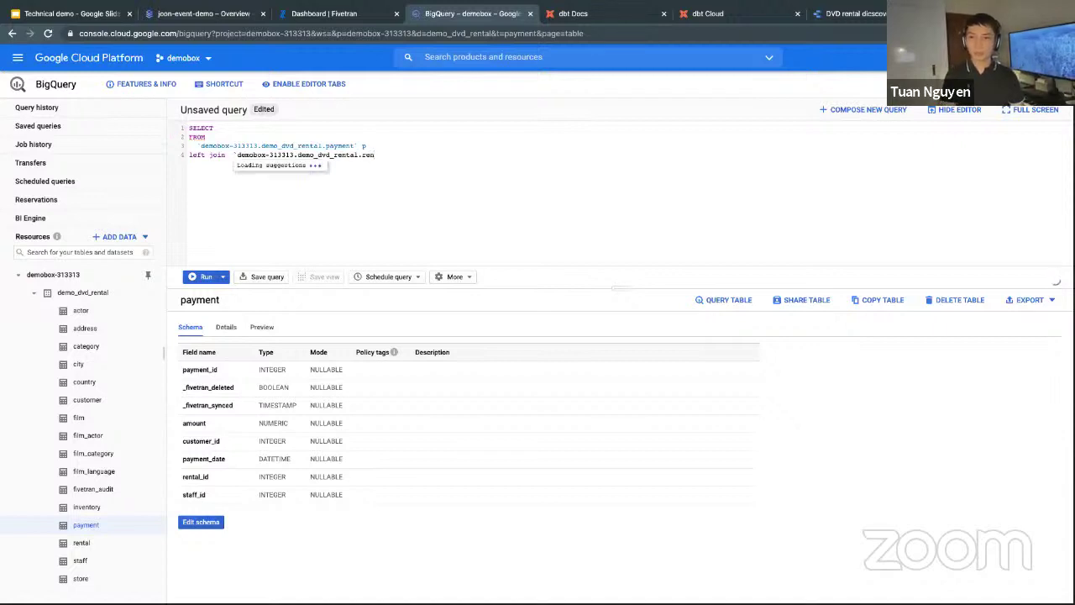
type("tal` r on ")
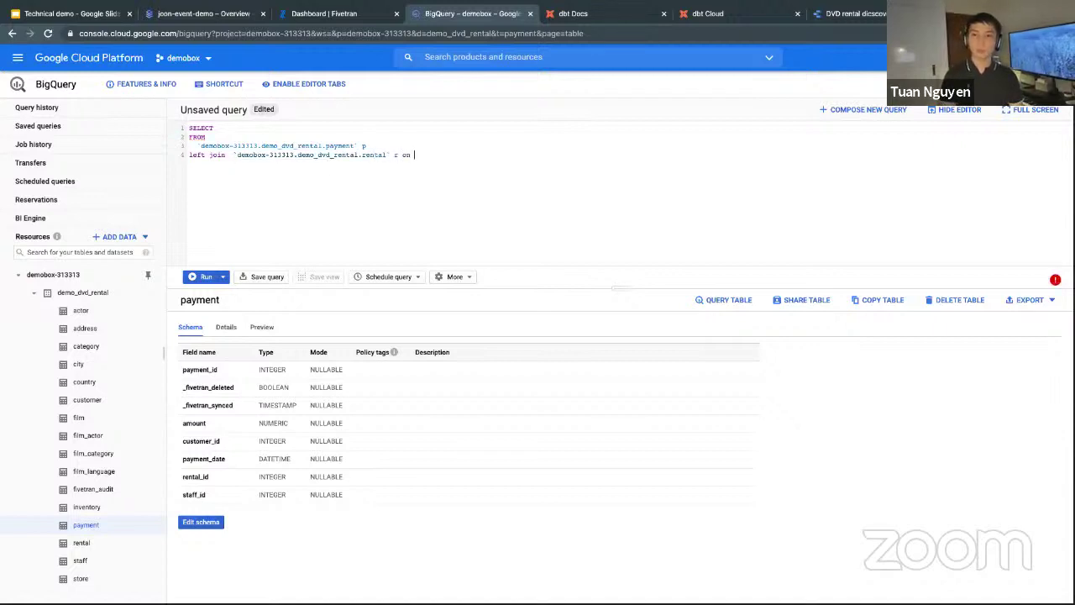
type("r.rental_id  =")
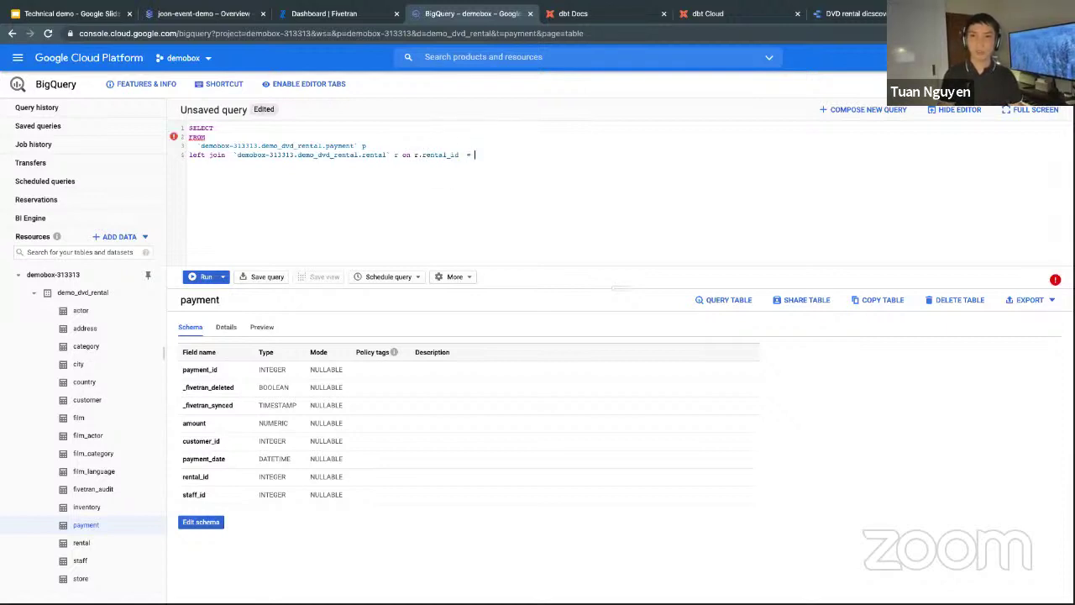
type(" p.rental_id")
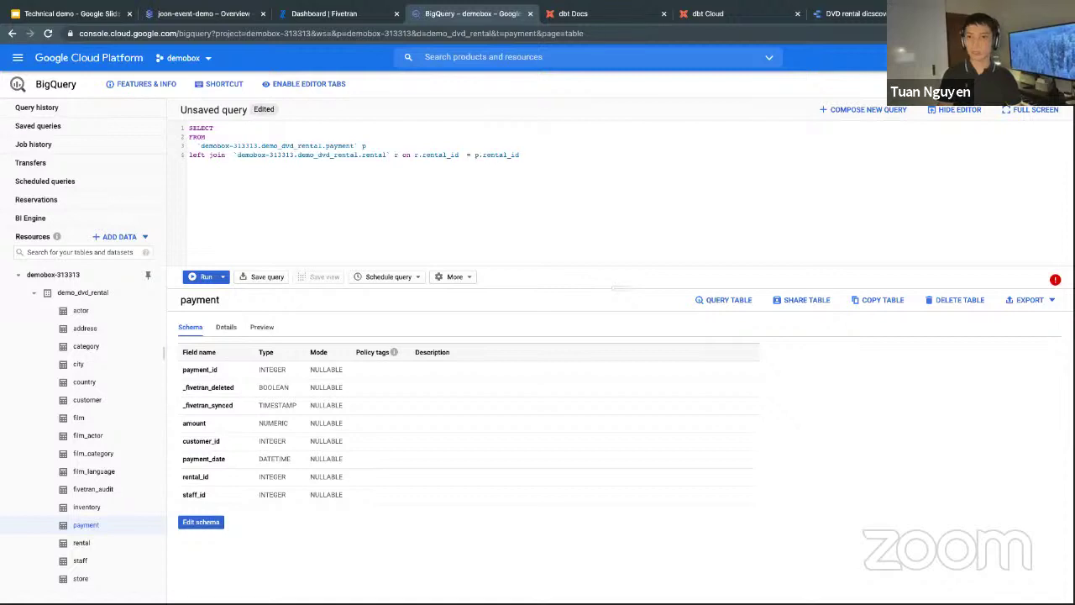
type("left join `demobox-313313.demo_dvd_rental.")
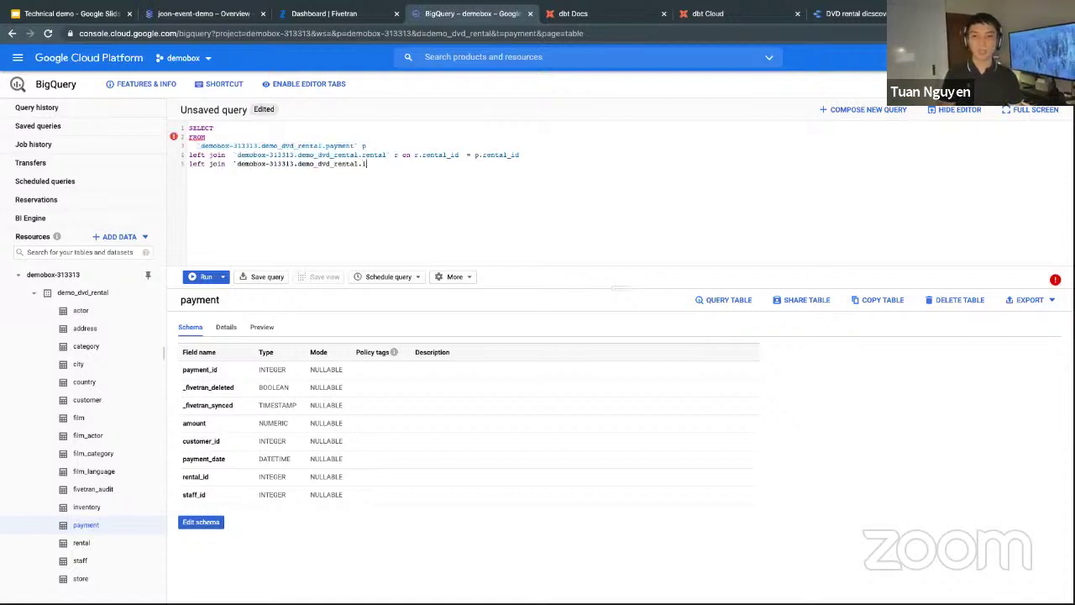
type("inventory` i")
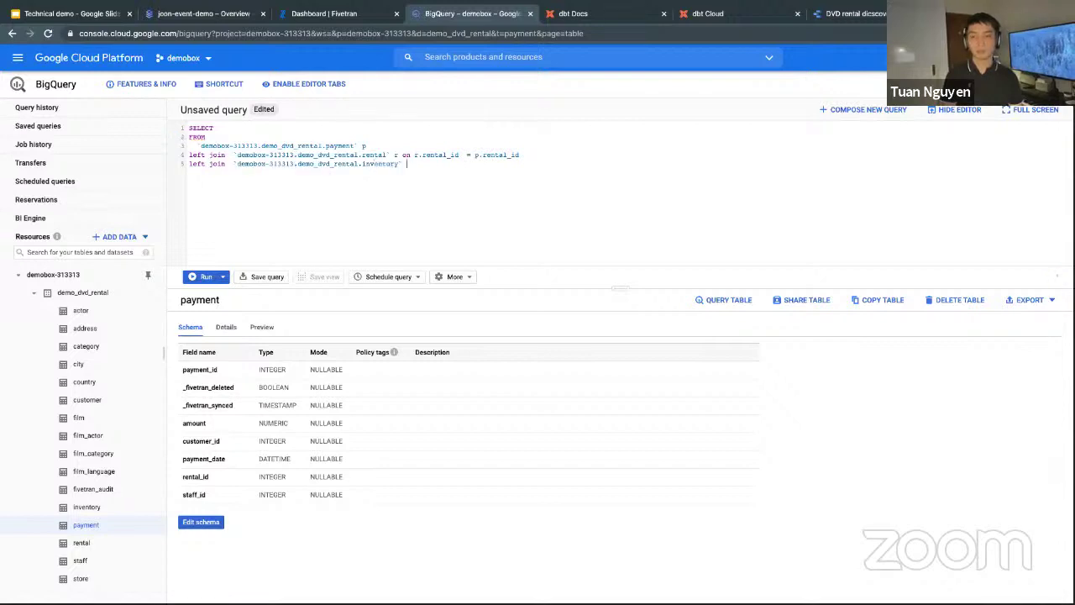
type(" on ")
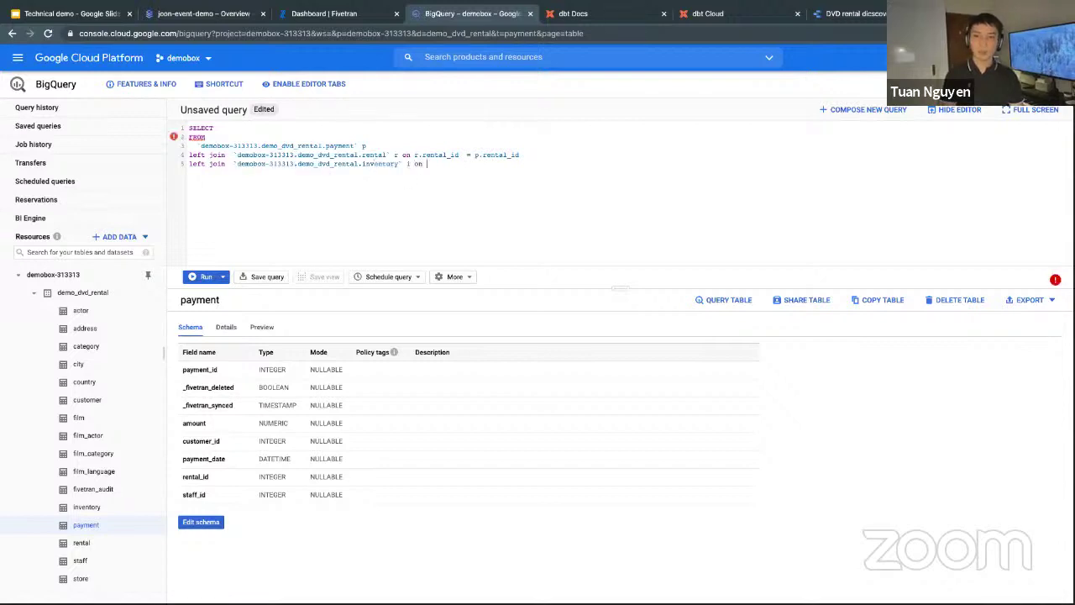
type("i.inventory_id = r.inventory_id ")
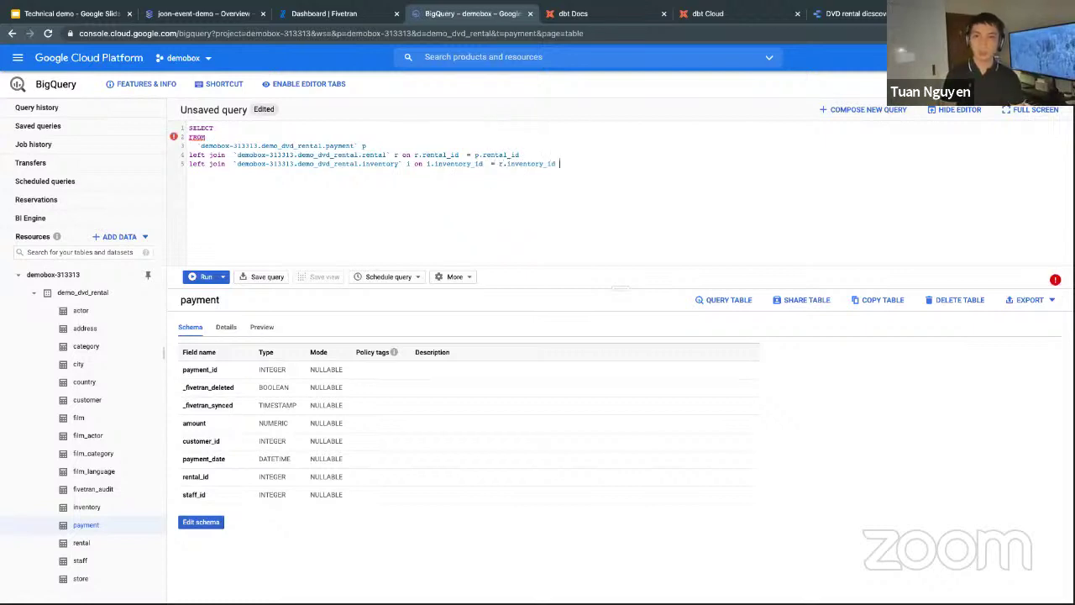
type("left join")
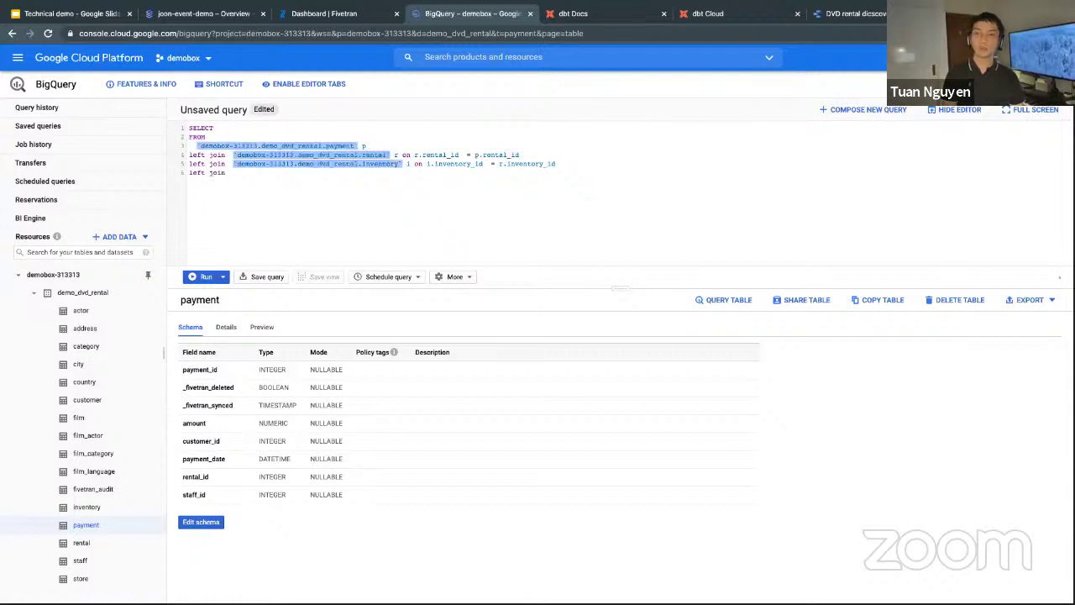
Add LEFT JOINs to film on film_id and to film_category on fc.film_id = f.film_id.
type("`demobox-313313.demo_dvd_rental.")
type("fil")
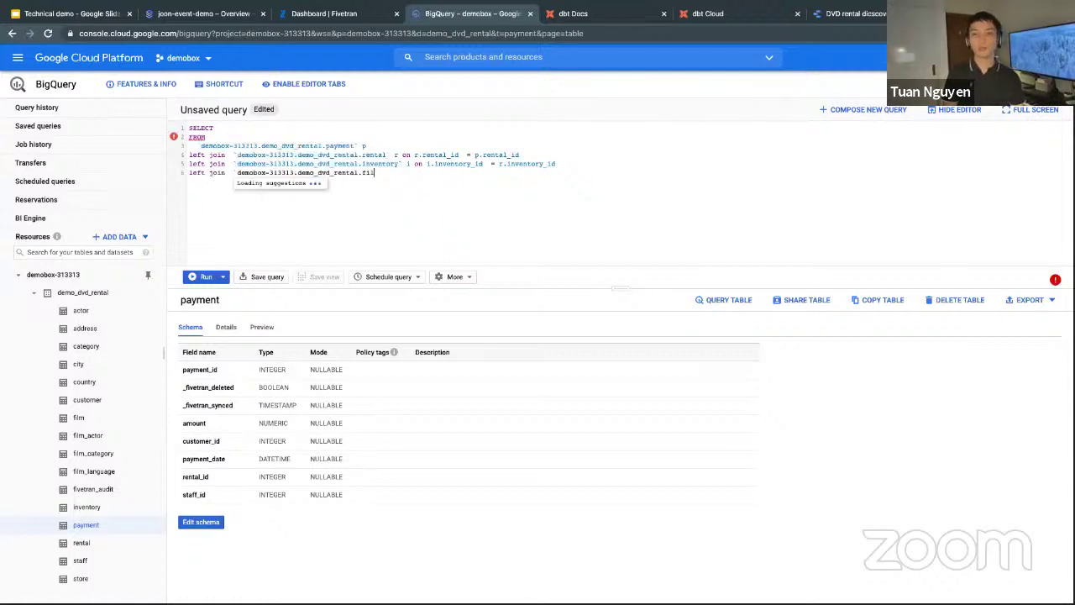
key("Tab")
type("f")
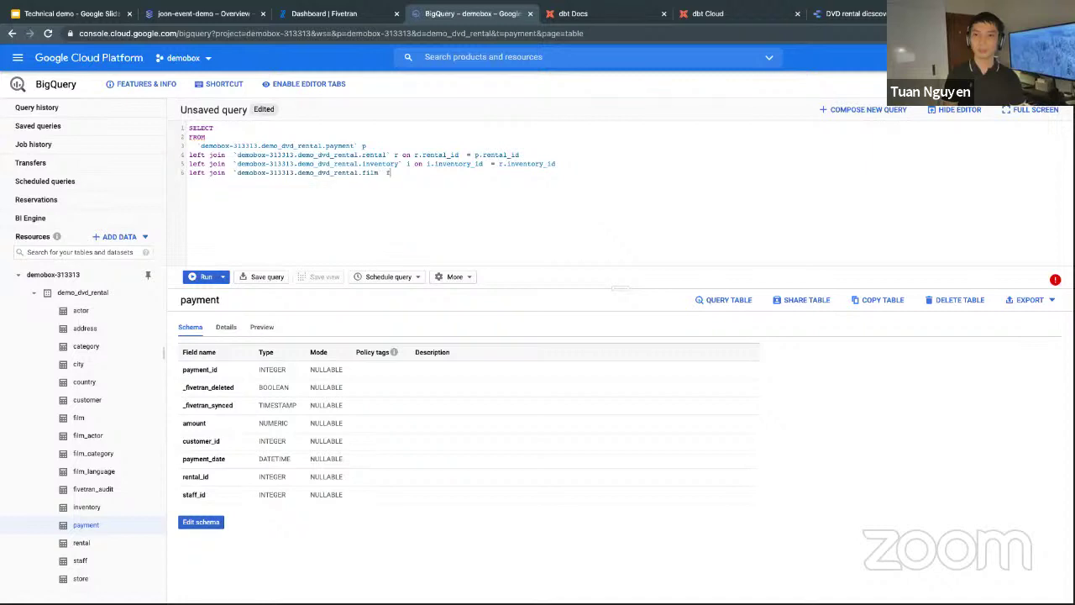
type(" on f.film_id = i.film_id")
key("Return")
type("left join `demobox-313313.demo_dvd_rental.")
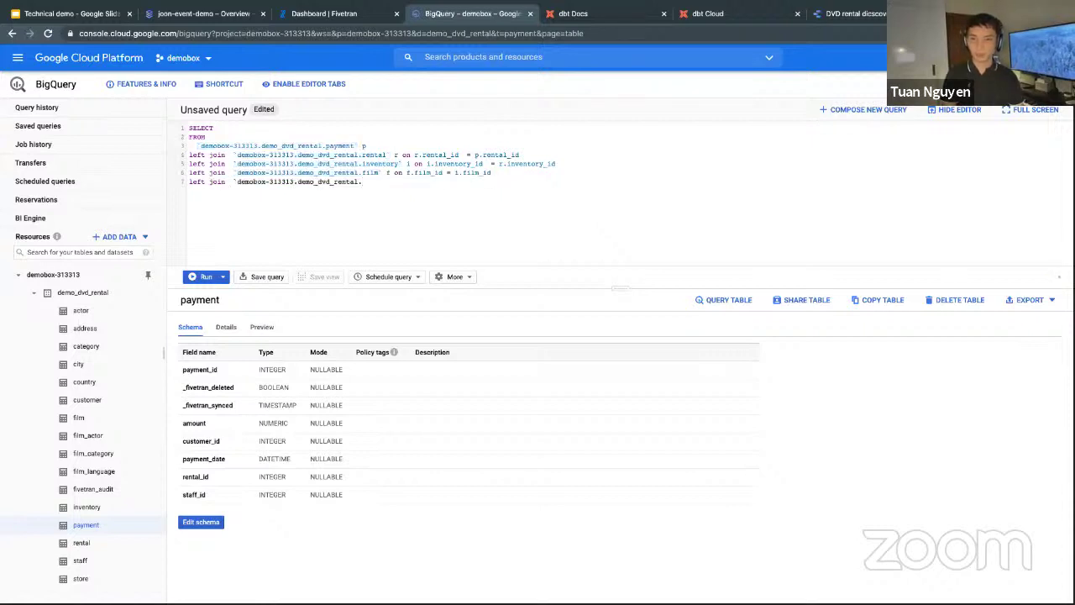
type("fil")
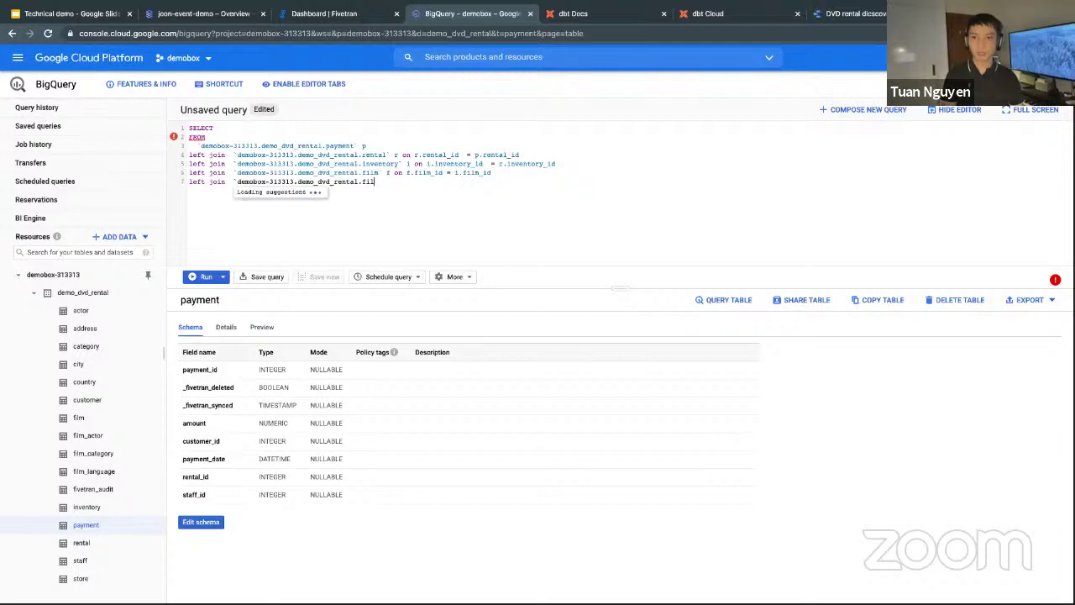
key("Down")
key("Down")
key("Return")
type("fc o")
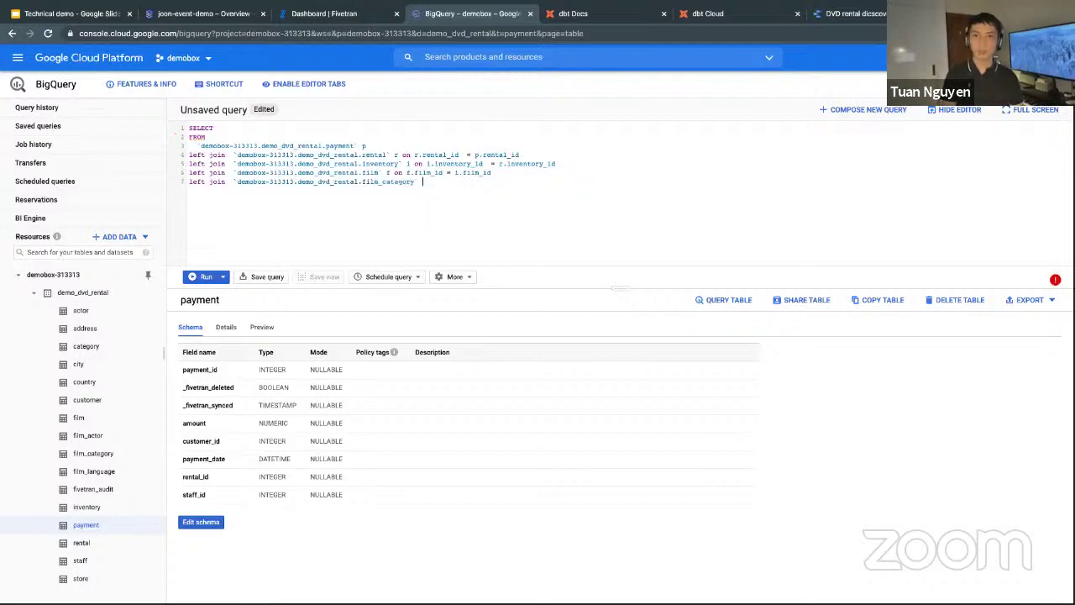
type("n fc.film_id ")
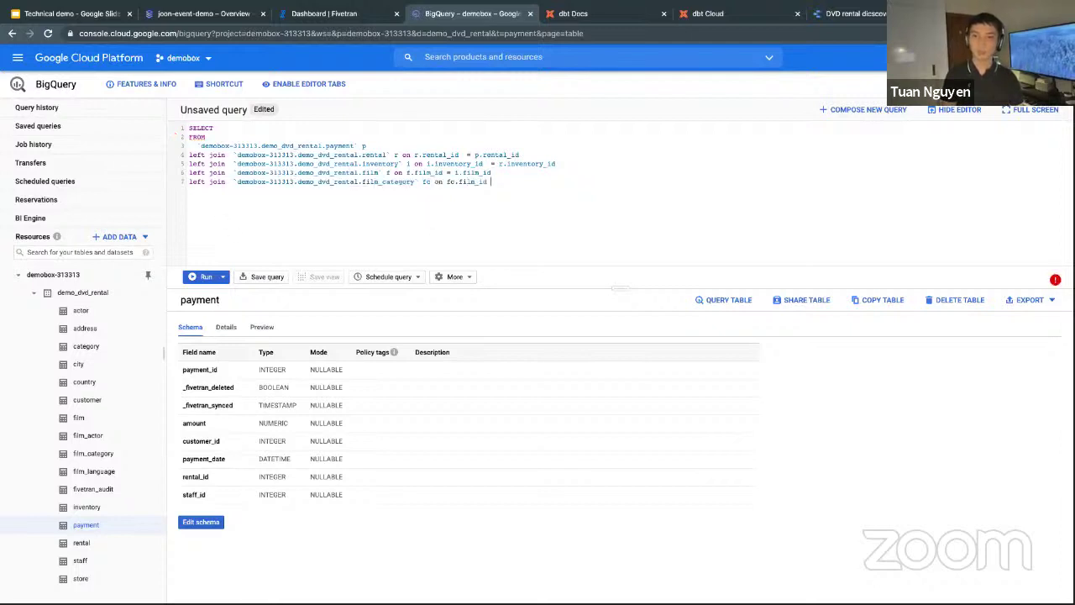
type("= f.fil")
type("m_id")
Add a LEFT JOIN to category on c.category_id matching the film_category key.
key("Return")
type("left join")
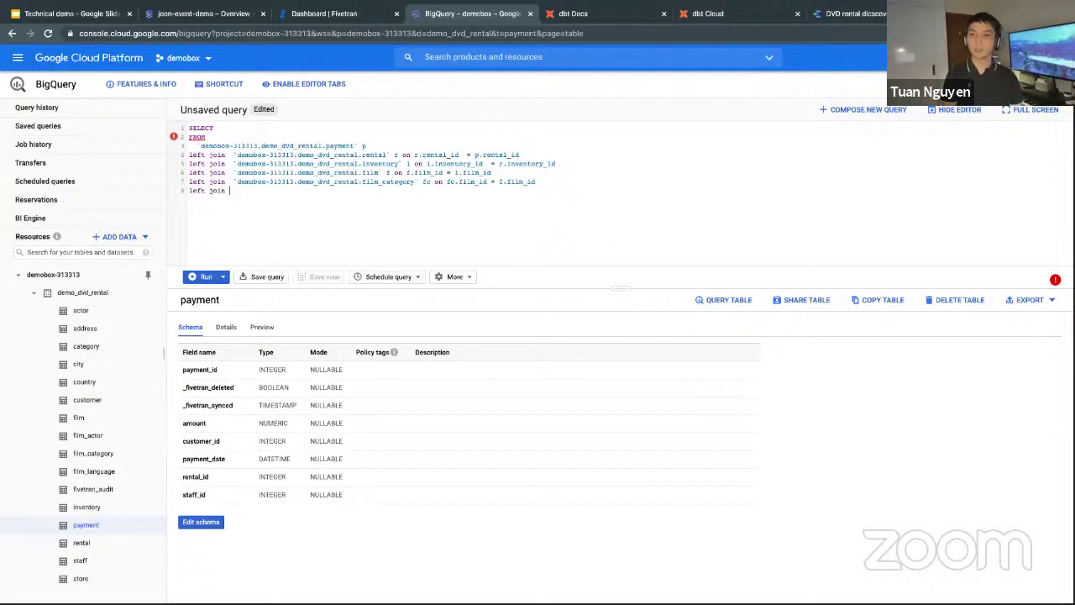
type("`demobox-313313.demo_dvd_rental.")
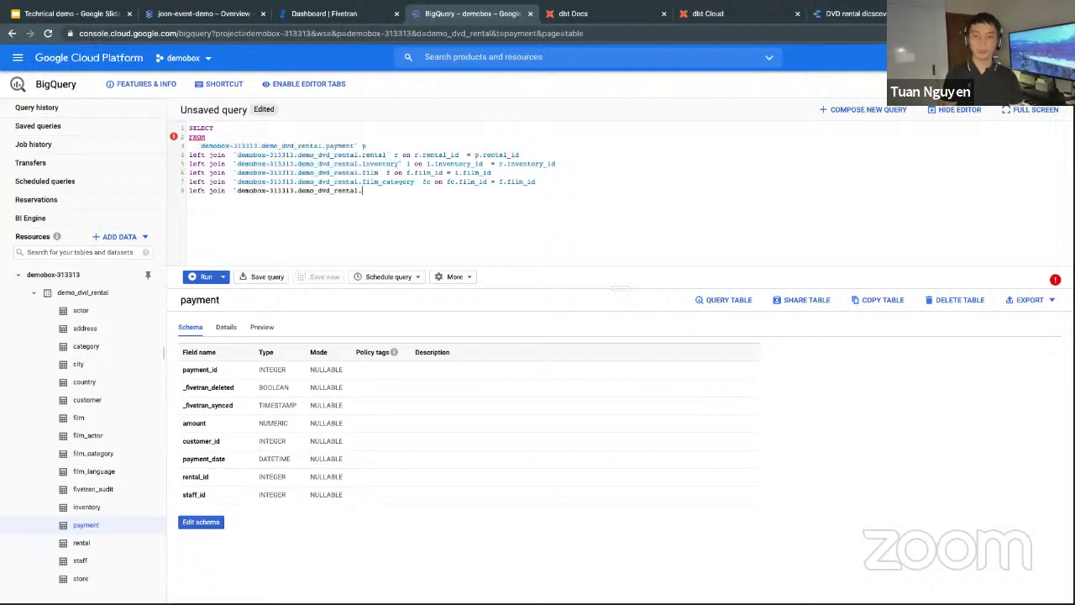
type("cate")
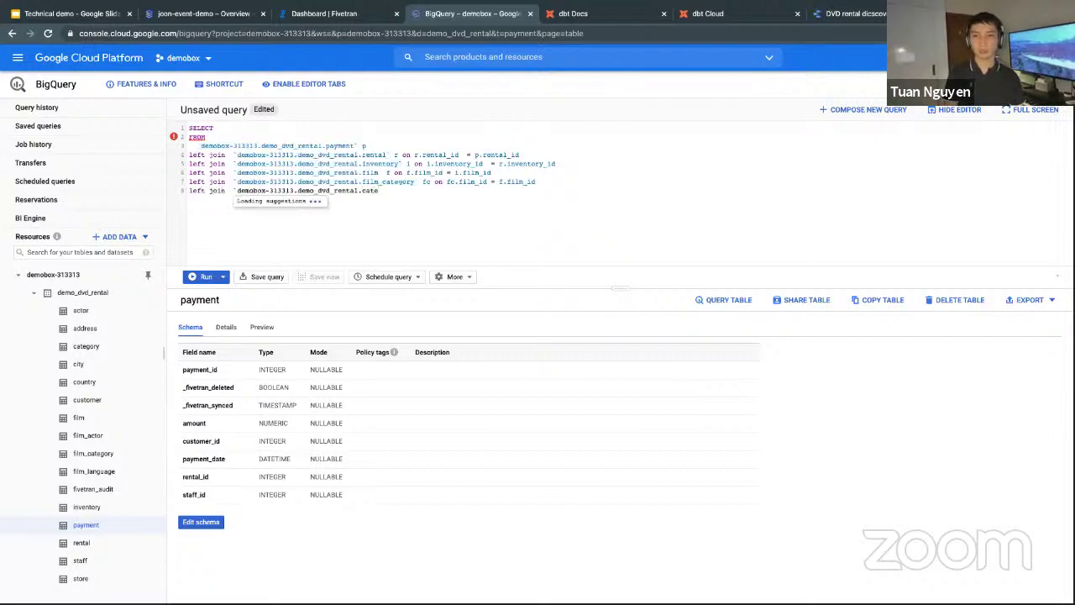
key("Tab")
type("f")
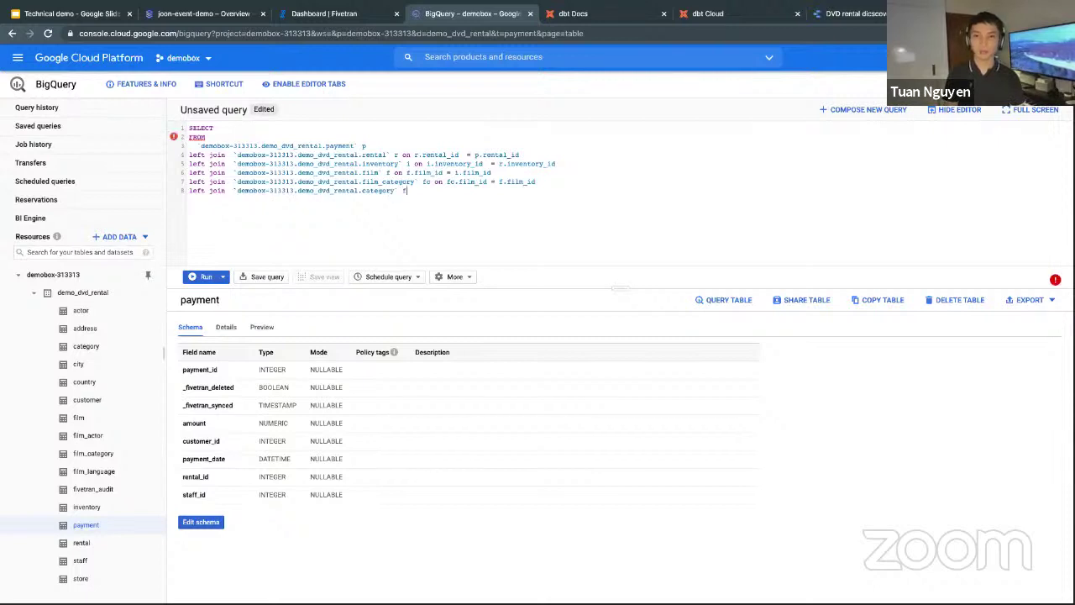
key("BackSpace")
type("c on c.cate")
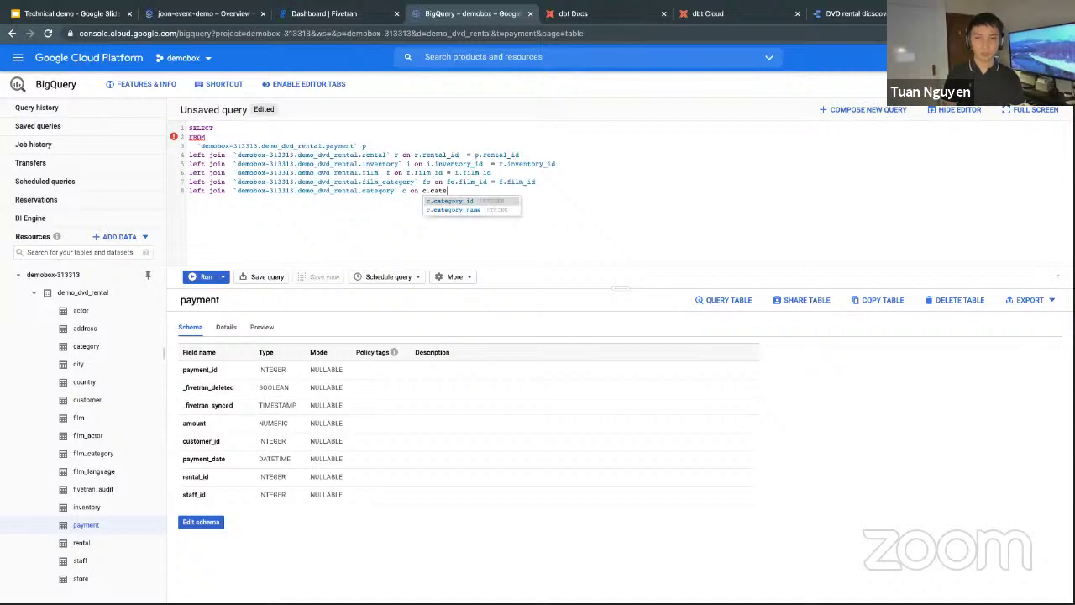
type("gory_id = fc.f")
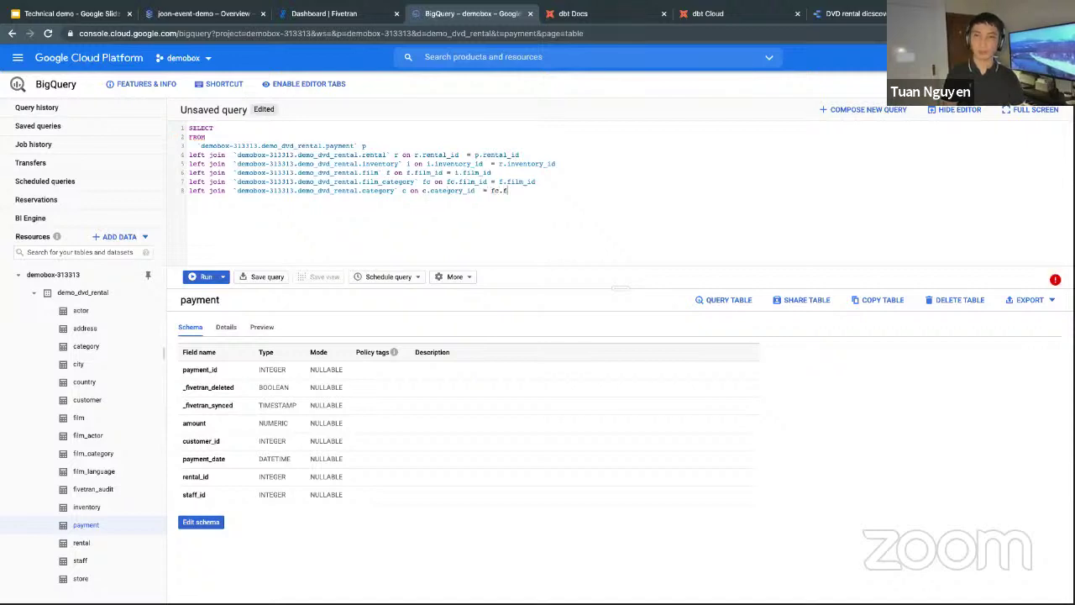
key("BackSpace")
type("category_id")
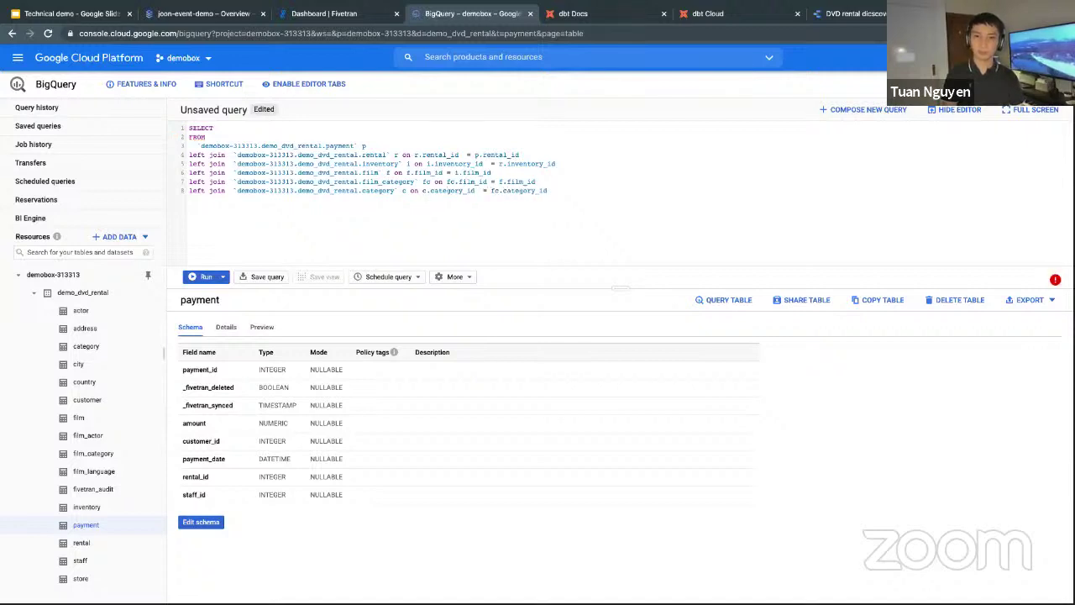
left_click(238, 130)
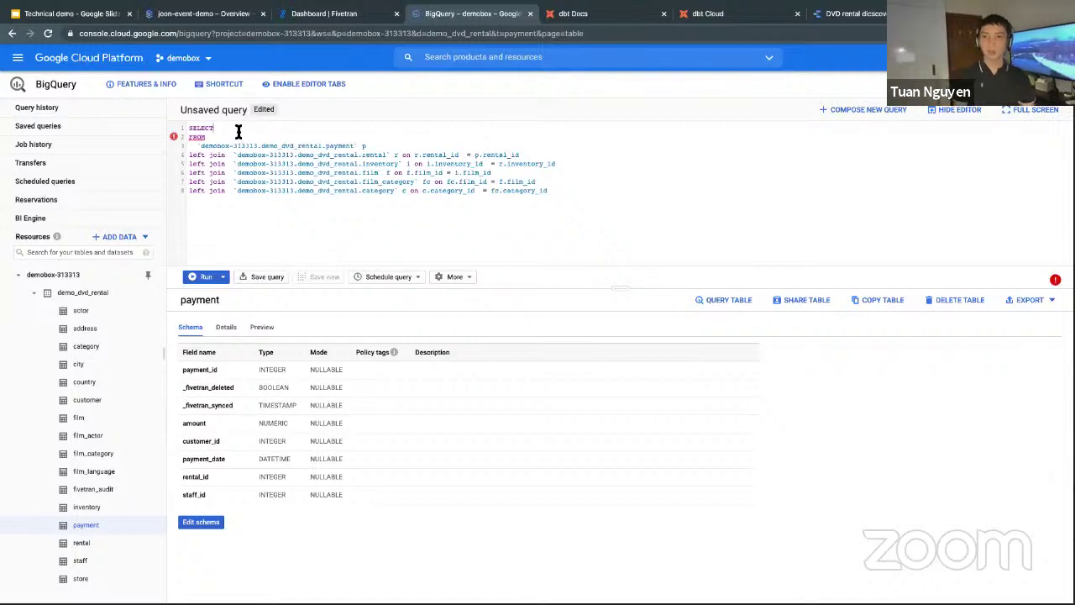
Select c.category_name and sum(p.amount) as revenue.
key("Return")
type("cate")
key("Return")
type(", ")
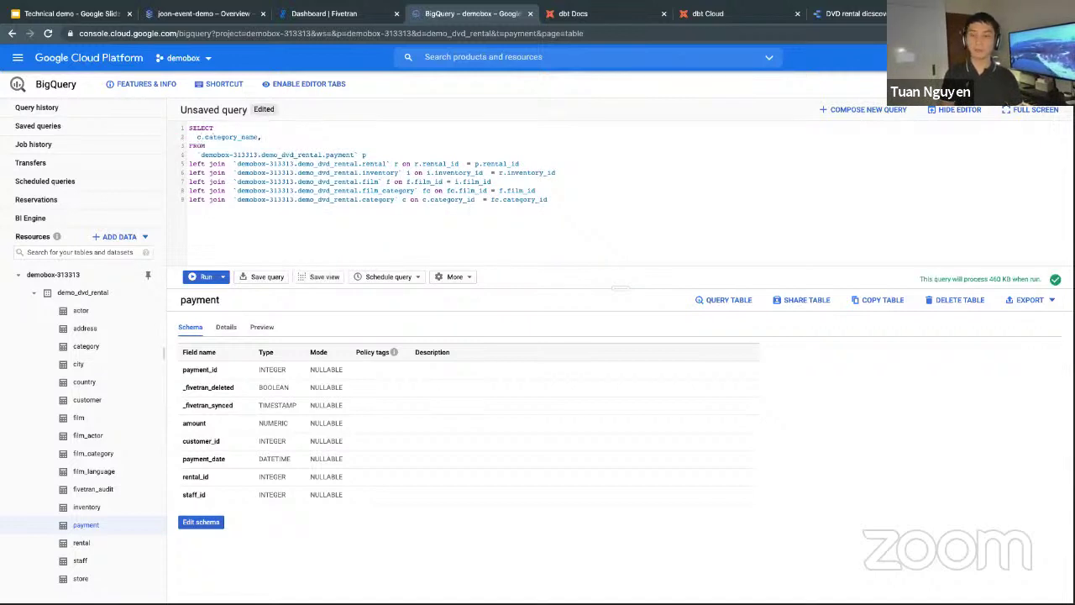
type("sum(")
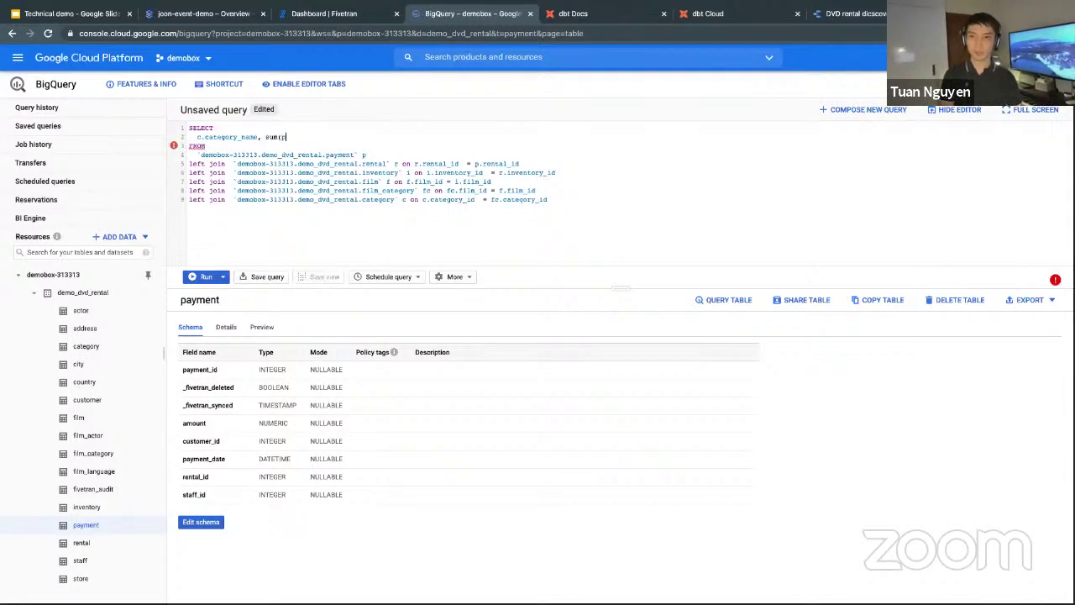
type("p.amount)")
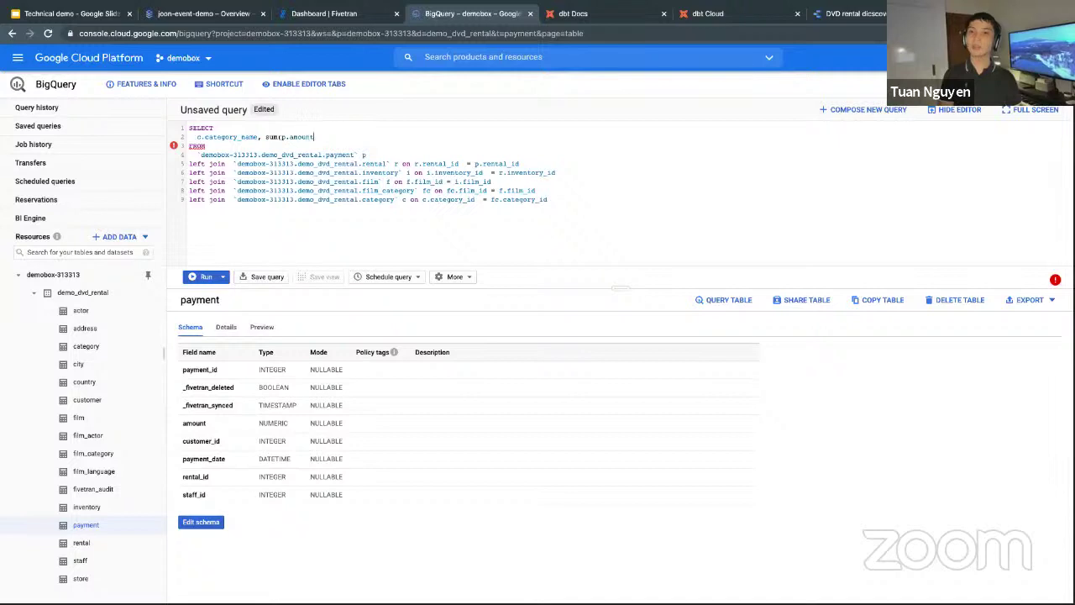
type(" as revenue")
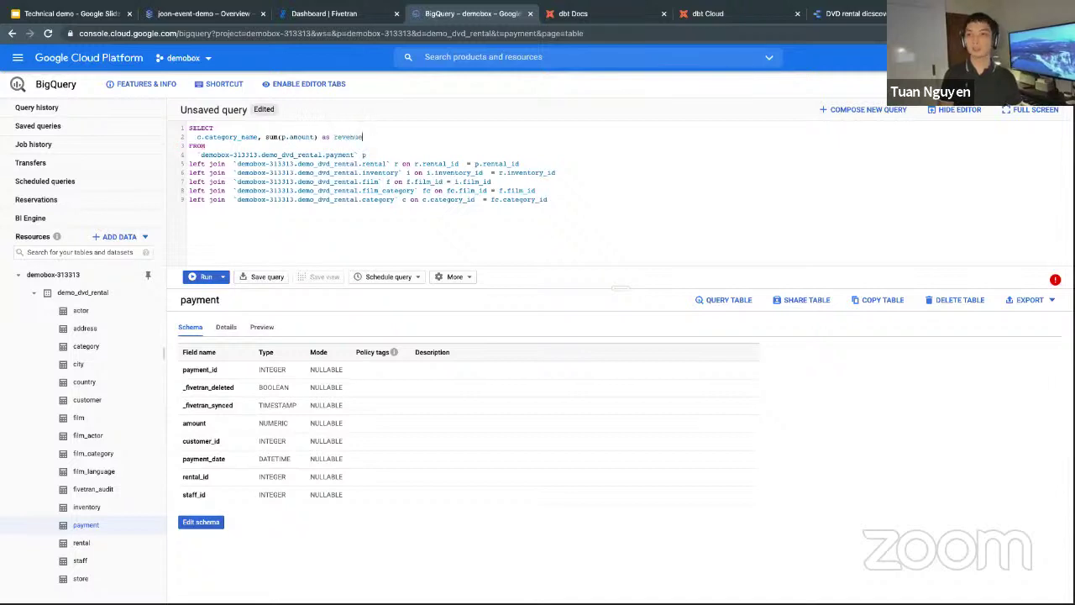
Append group by 1 and order by 2, then reformat the query and enlarge the editor.
left_click(652, 217)
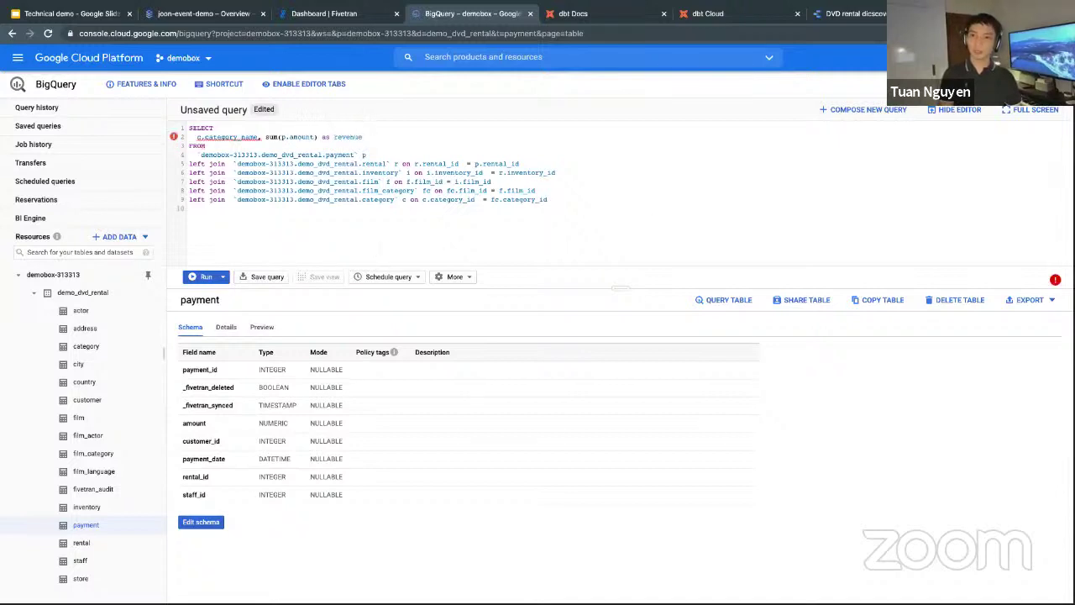
type("group by 1")
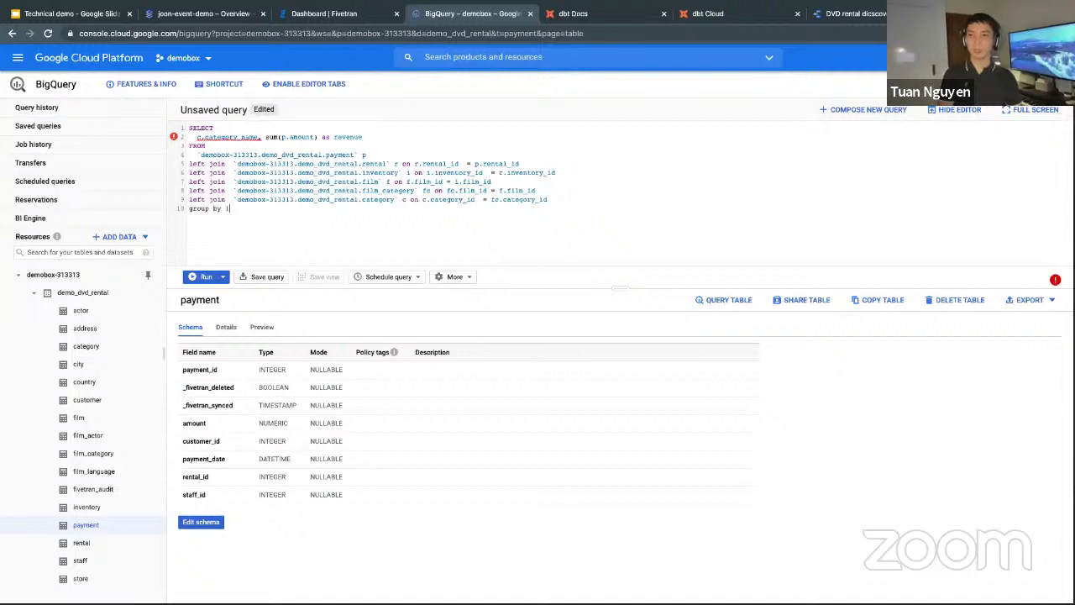
key("Return")
type("or")
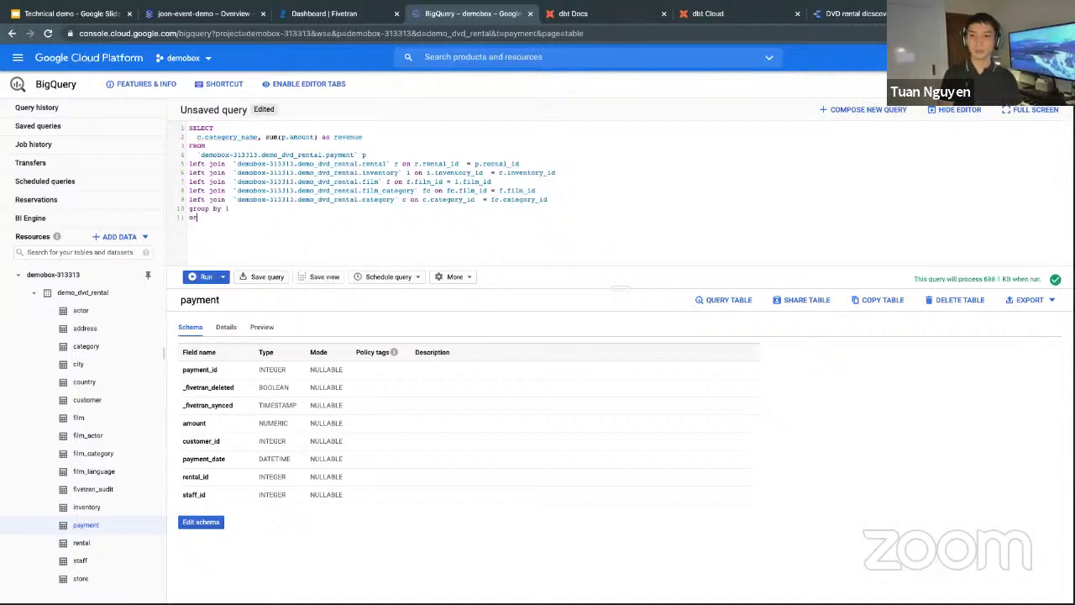
type("der by 2 desc")
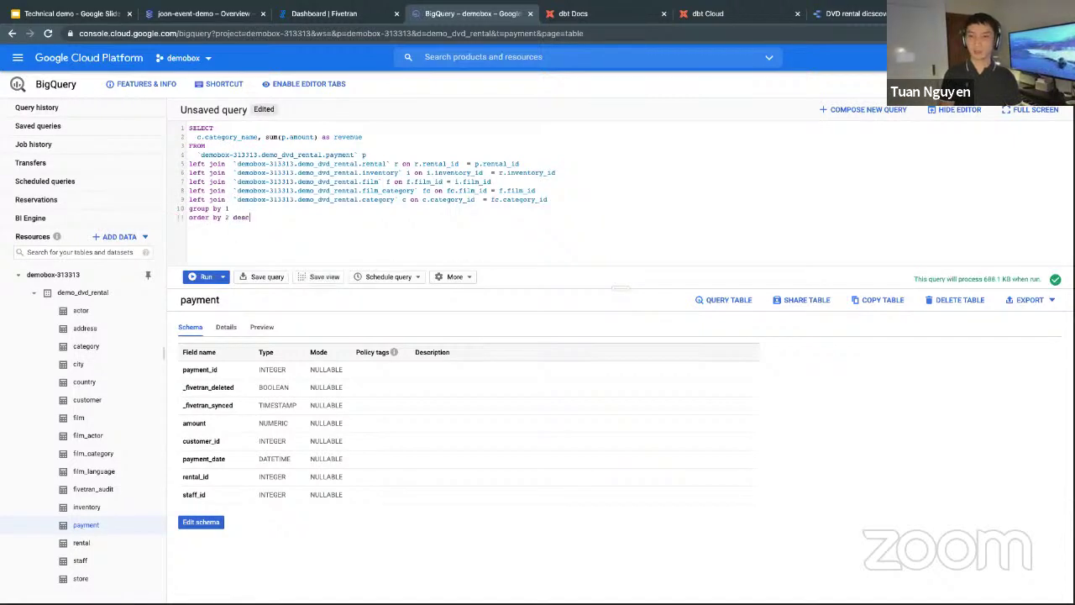
key("ctrl+shift+f")
left_click_drag(619, 288, 588, 407)
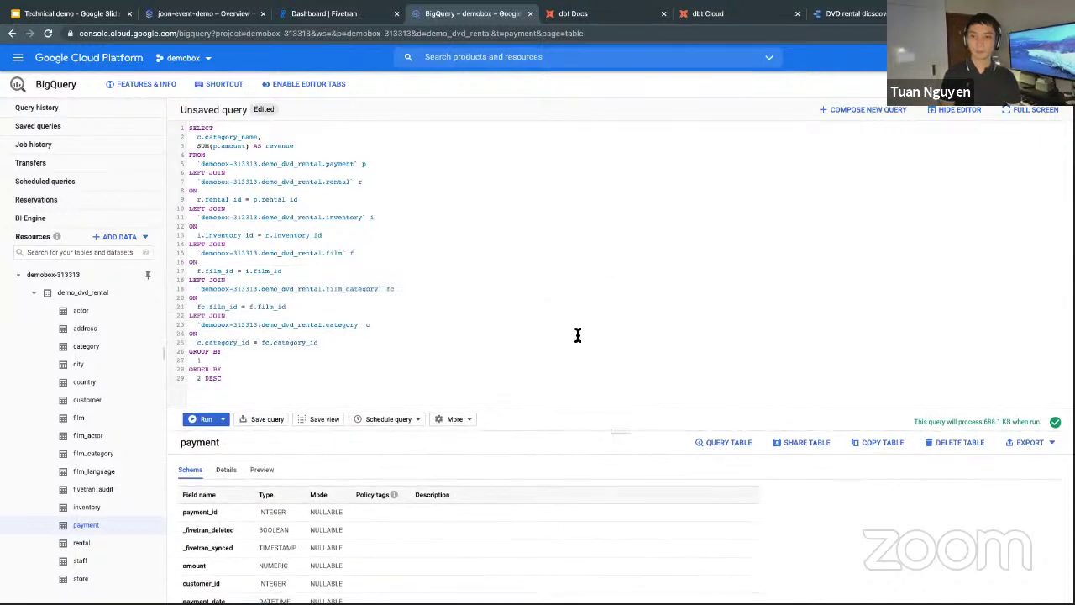
Run the revenue query and review the top result, Sports at 4892.19.
key("ctrl+Return")
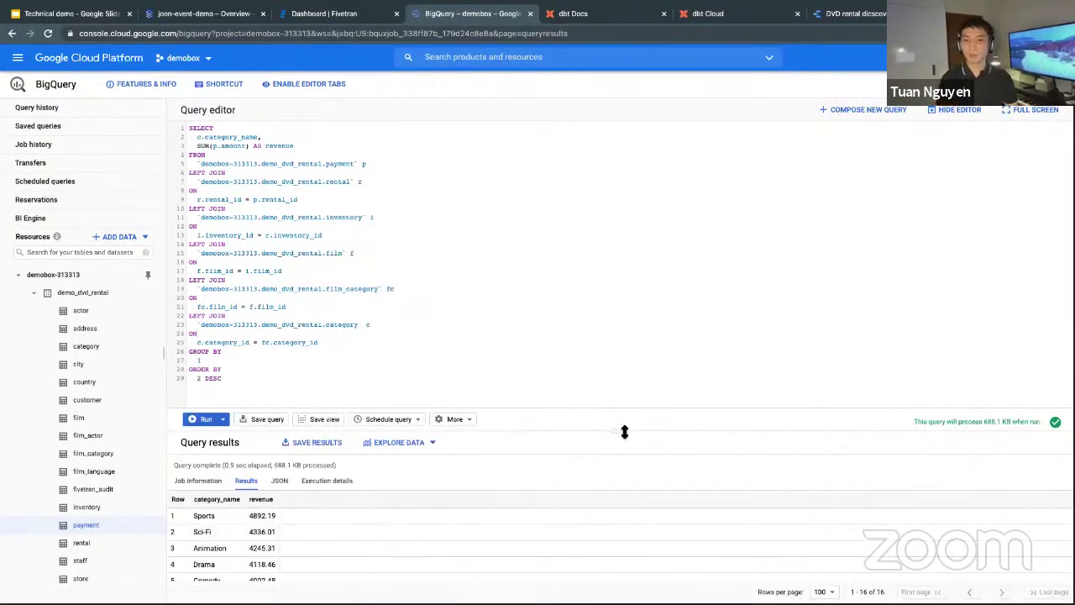
left_click_drag(624, 432, 624, 426)
left_click(223, 375)
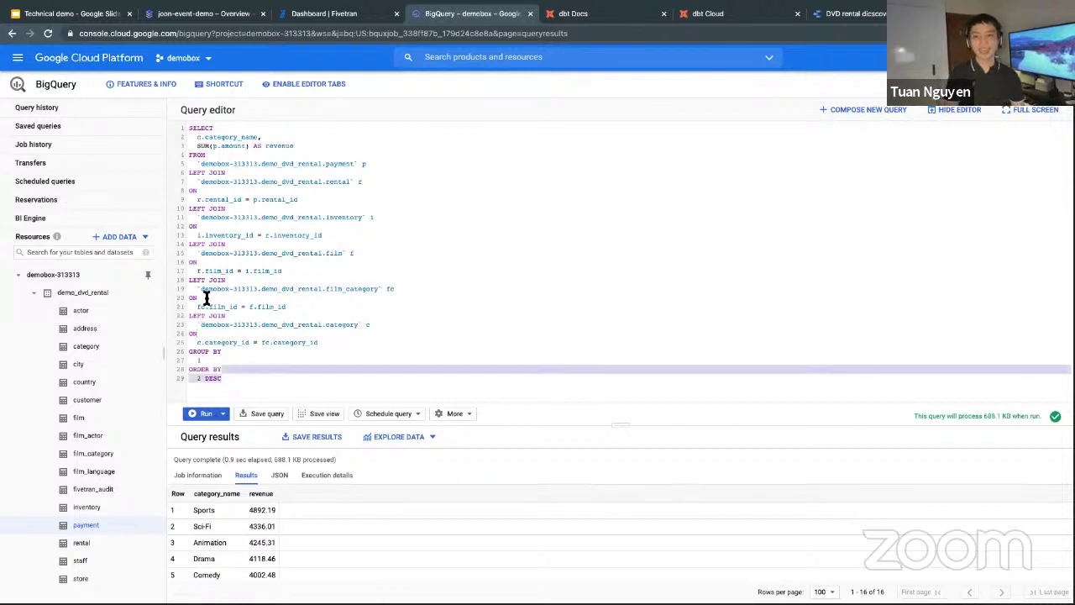
left_click_drag(206, 299, 161, 156)
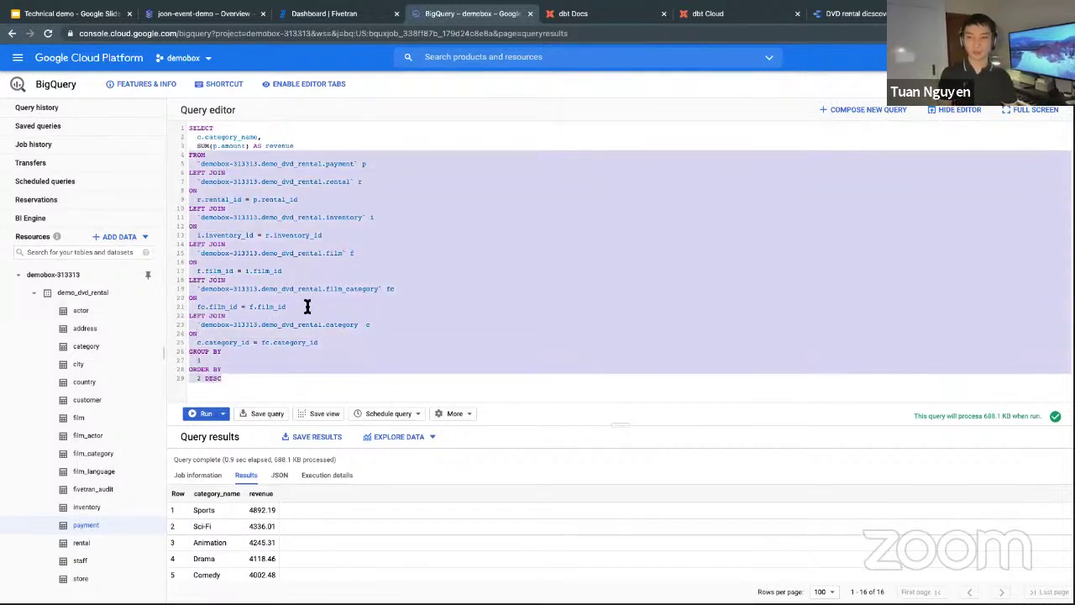
left_click(306, 306)
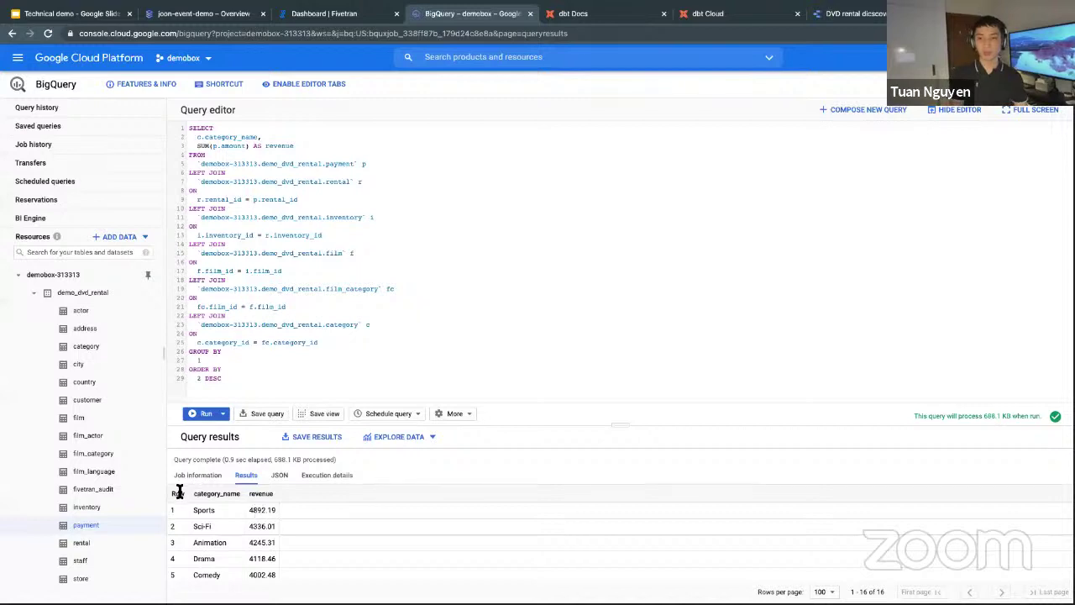
left_click_drag(358, 351, 286, 151)
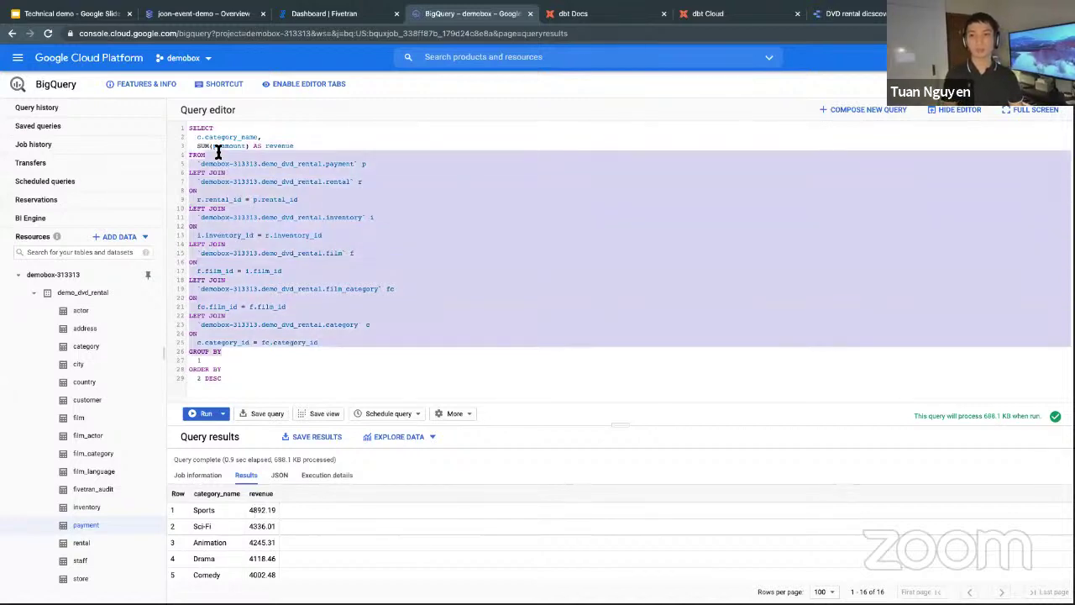
left_click(277, 179)
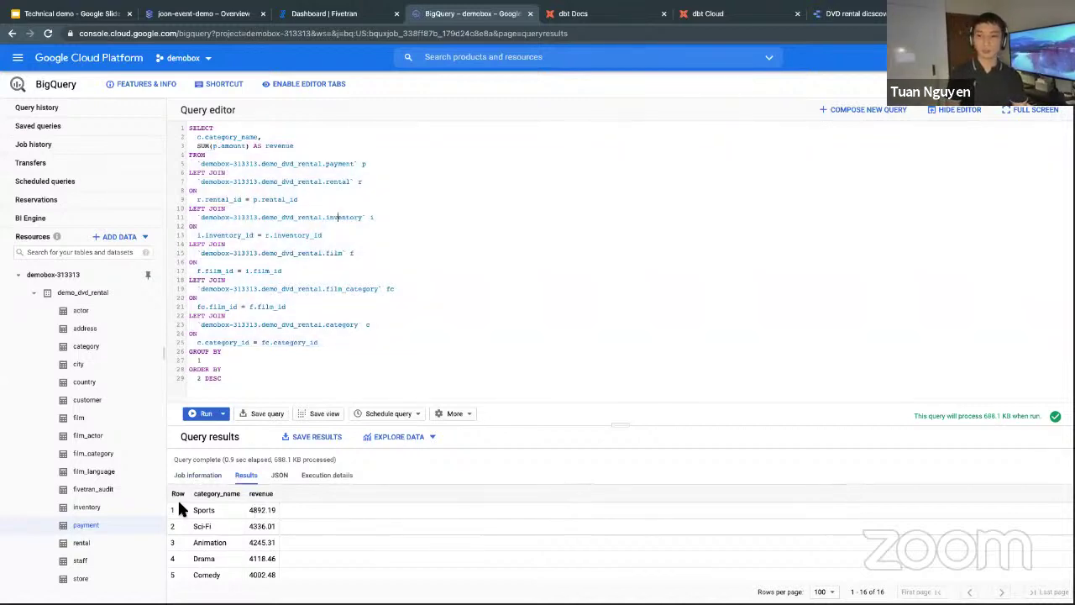
left_click_drag(179, 509, 330, 514)
left_click(330, 514)
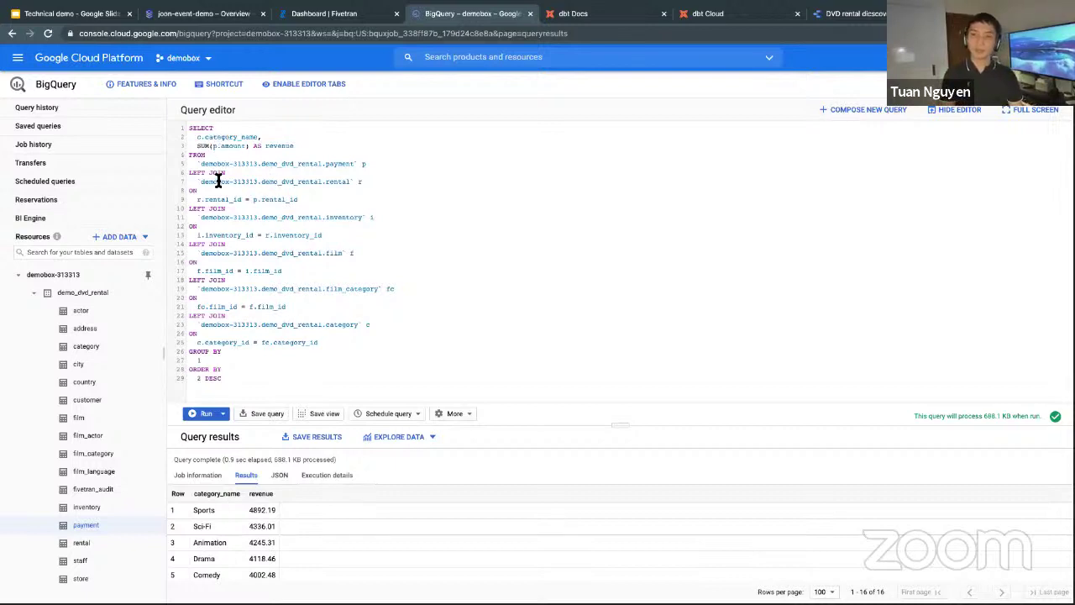
Walk through the FROM clause joins, highlighting the r.rental_id = p.rental_id key.
left_click_drag(200, 163, 361, 344)
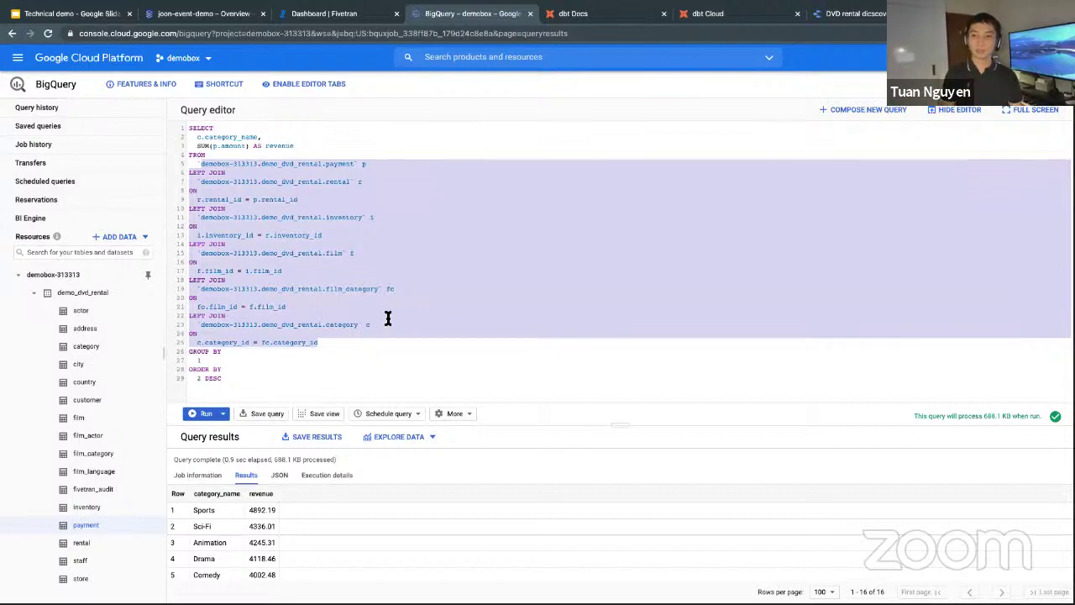
left_click(386, 317)
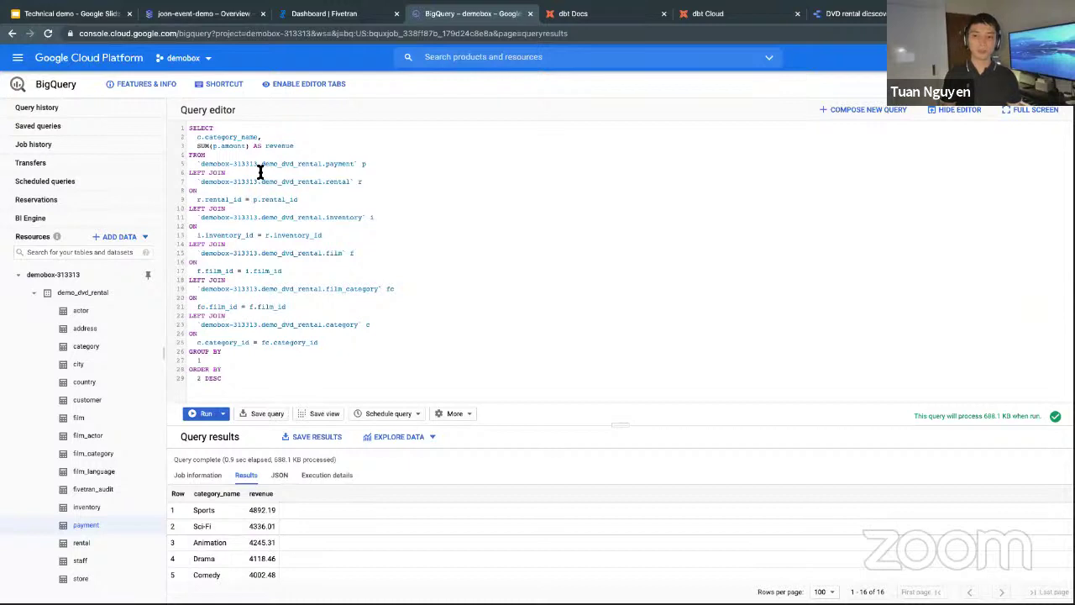
left_click_drag(248, 155, 344, 343)
left_click(344, 343)
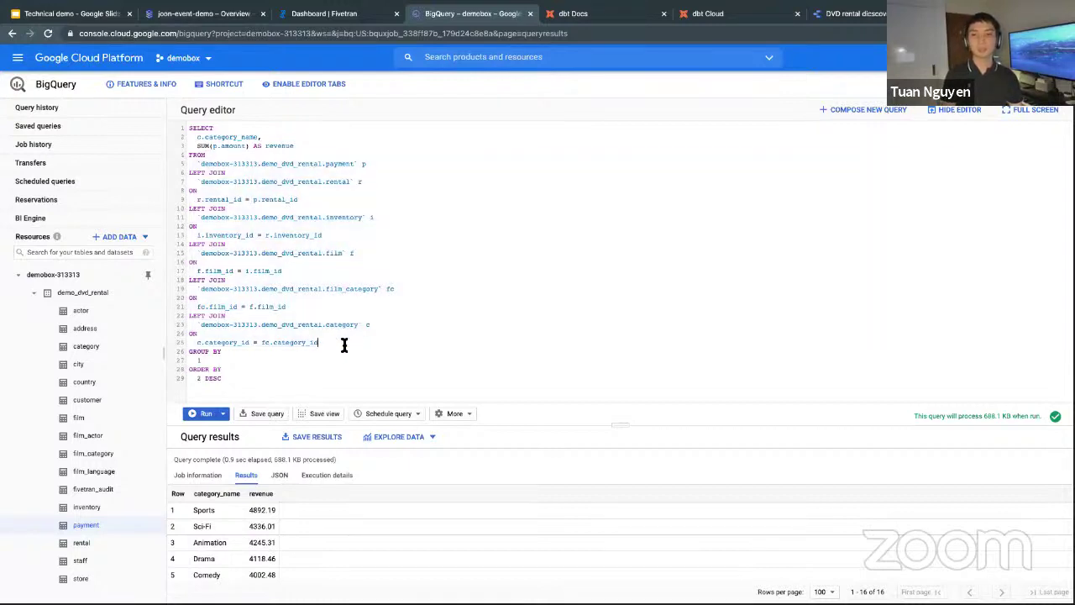
left_click_drag(196, 200, 250, 202)
double_click(311, 202)
left_click(200, 200)
left_click(286, 200)
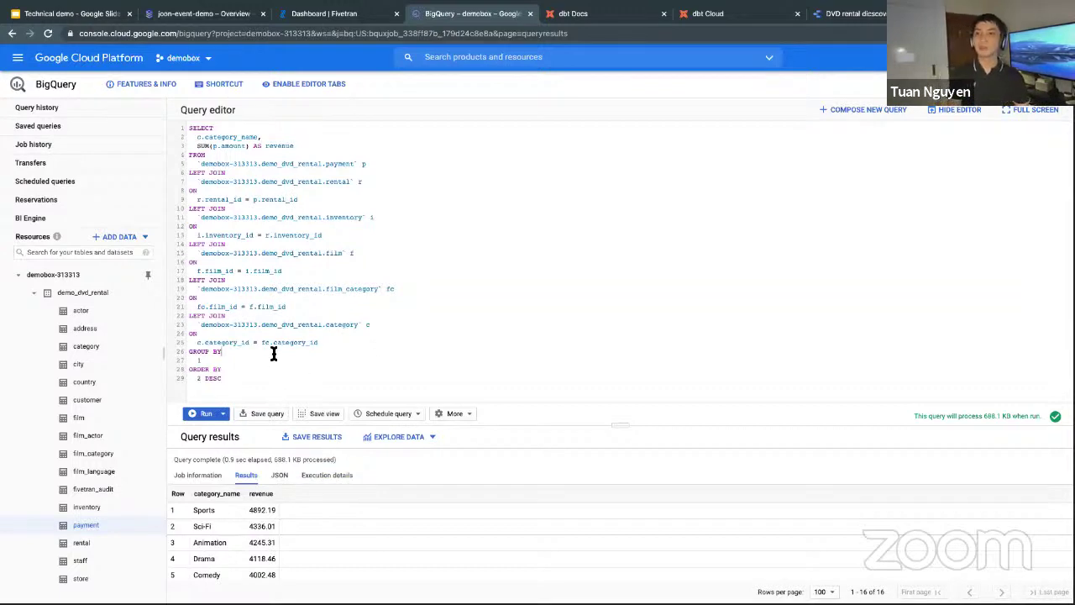
Show the Technical demo Agenda slide and highlight agenda items 4 and 5 about dbt Cloud.
left_click(81, 15)
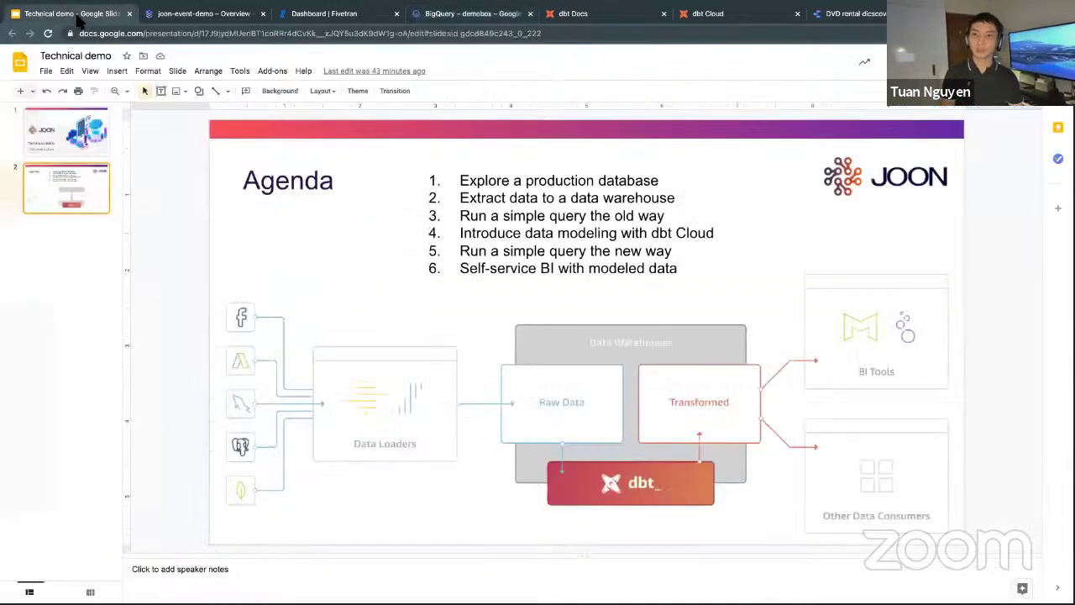
left_click(433, 215)
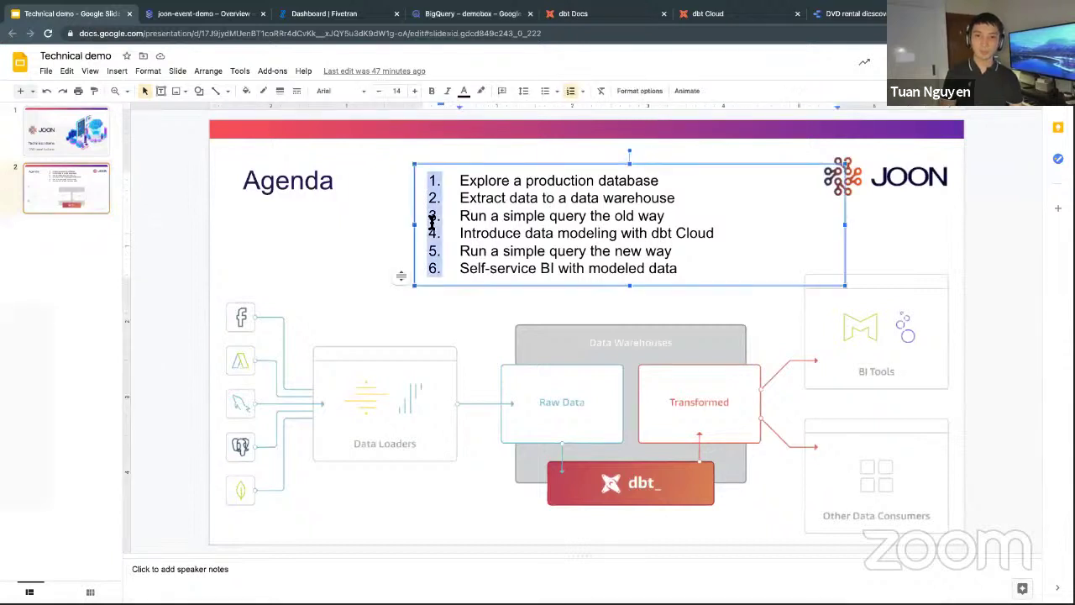
left_click(475, 240)
left_click_drag(460, 235, 687, 243)
double_click(685, 233)
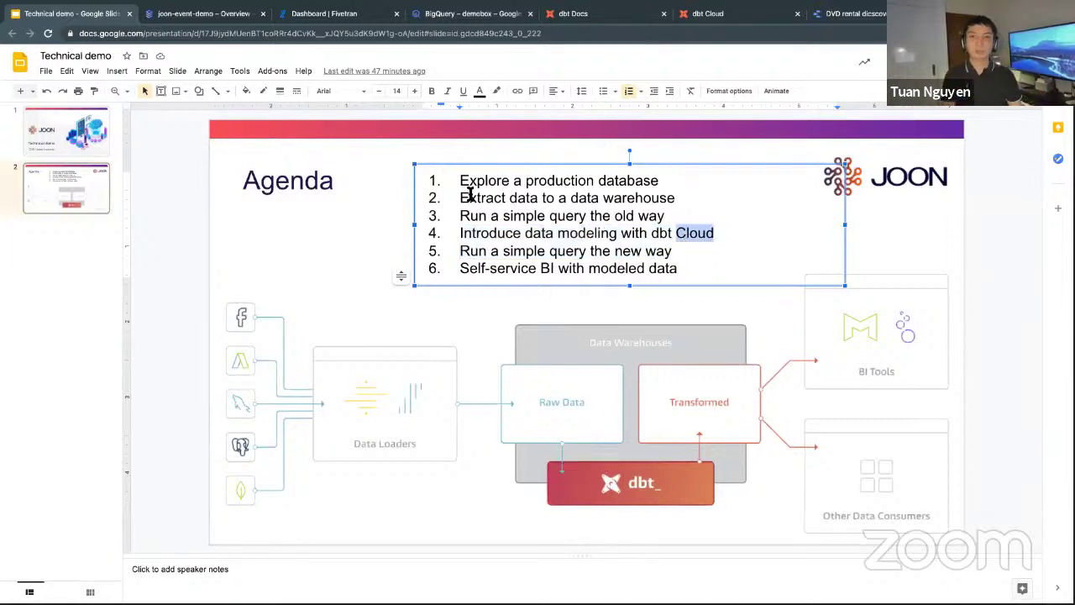
Highlight lineage for the customer, actor, film_actor, address, category, film, city and film_category sources.
left_click(571, 14)
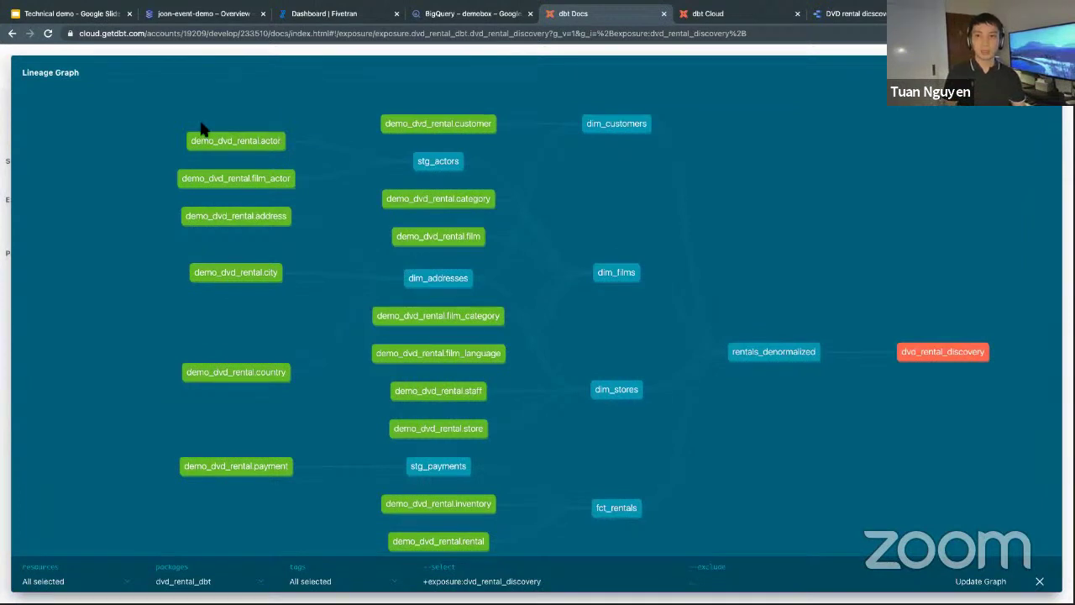
left_click(481, 120)
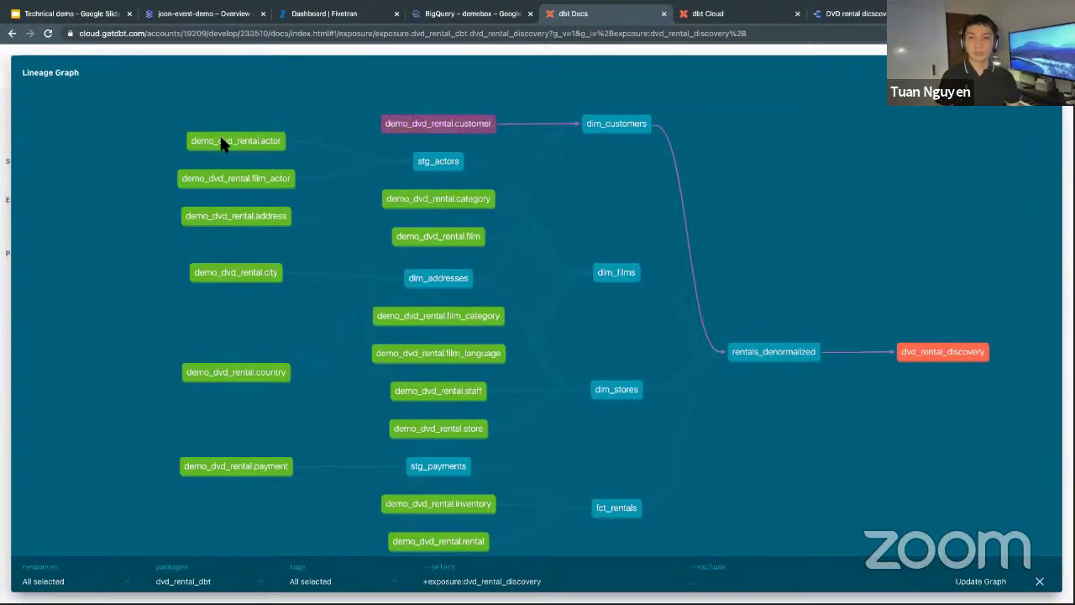
left_click(227, 149)
left_click(225, 180)
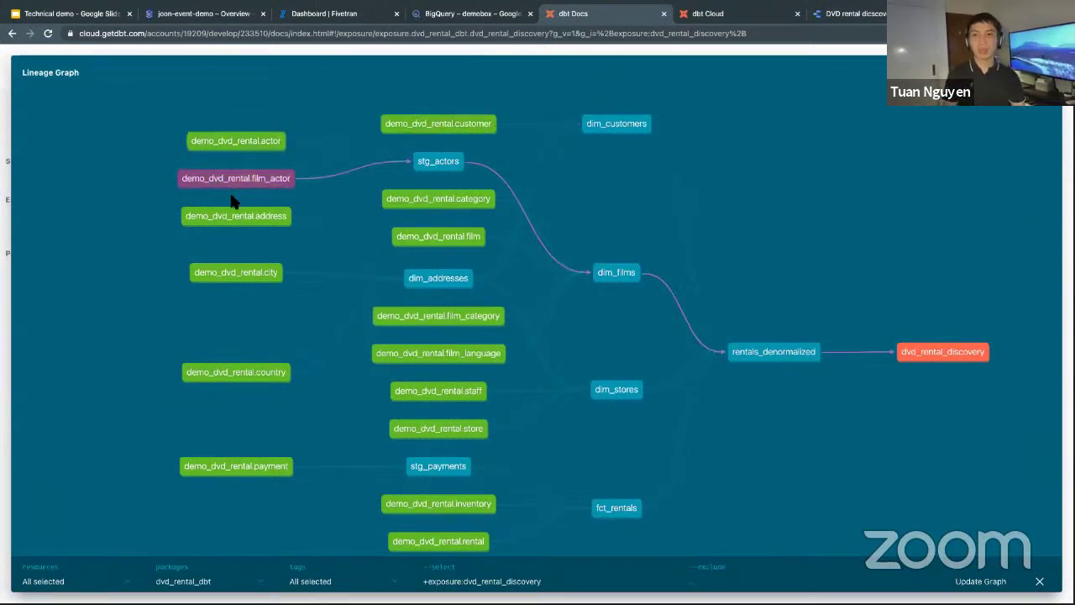
left_click(236, 216)
left_click(411, 204)
left_click(396, 239)
left_click(256, 273)
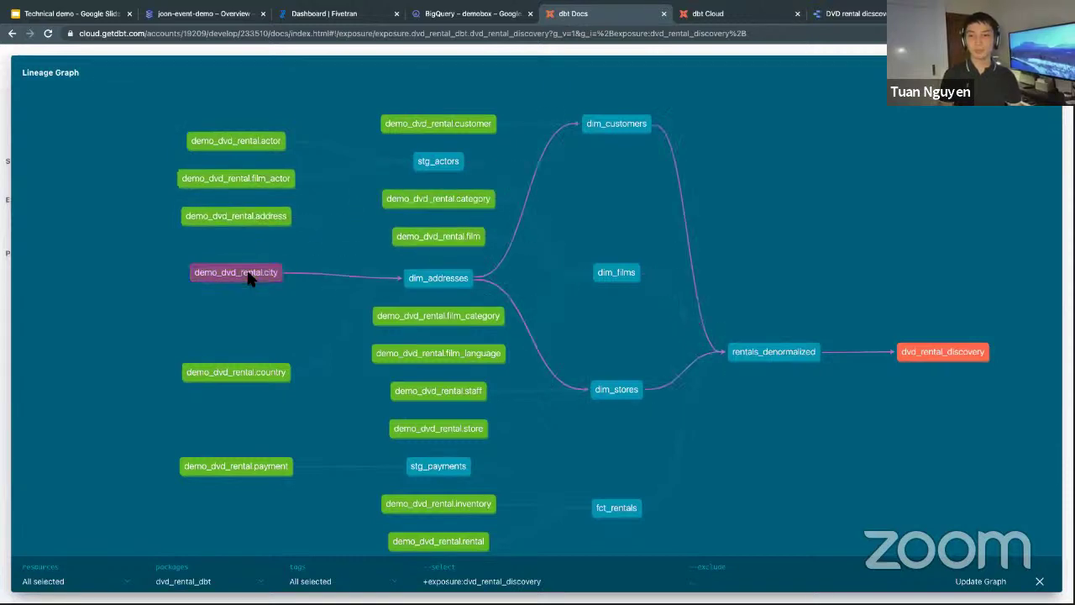
left_click(389, 320)
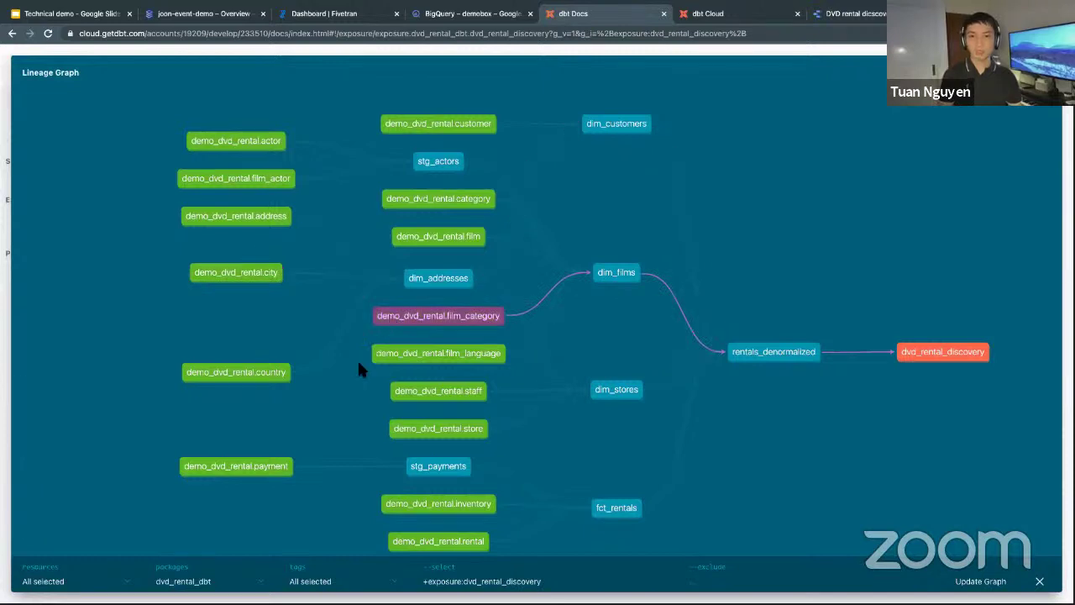
left_click(477, 564)
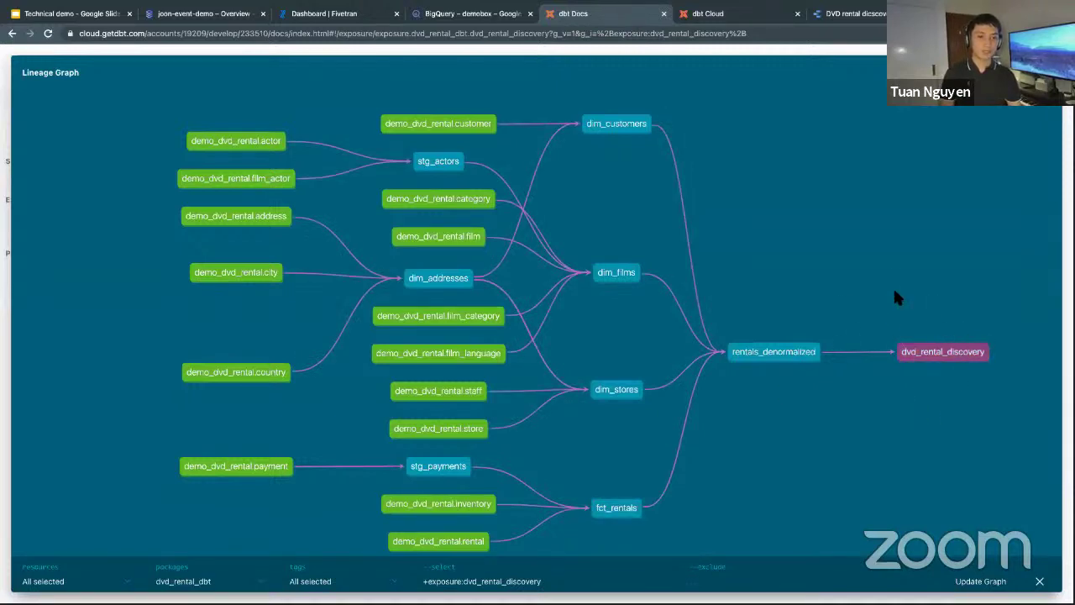
Highlight lineage for dvd_rental_discovery, rentals_denormalized, dim_customers, dim_films, dim_stores and fct_rentals.
left_click(966, 353)
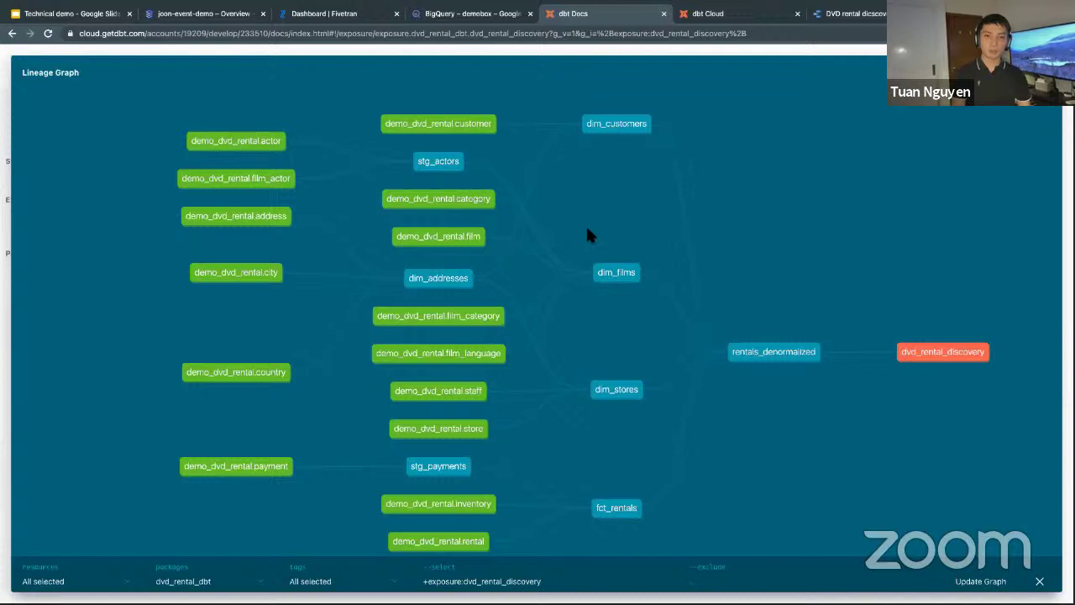
left_click(609, 277)
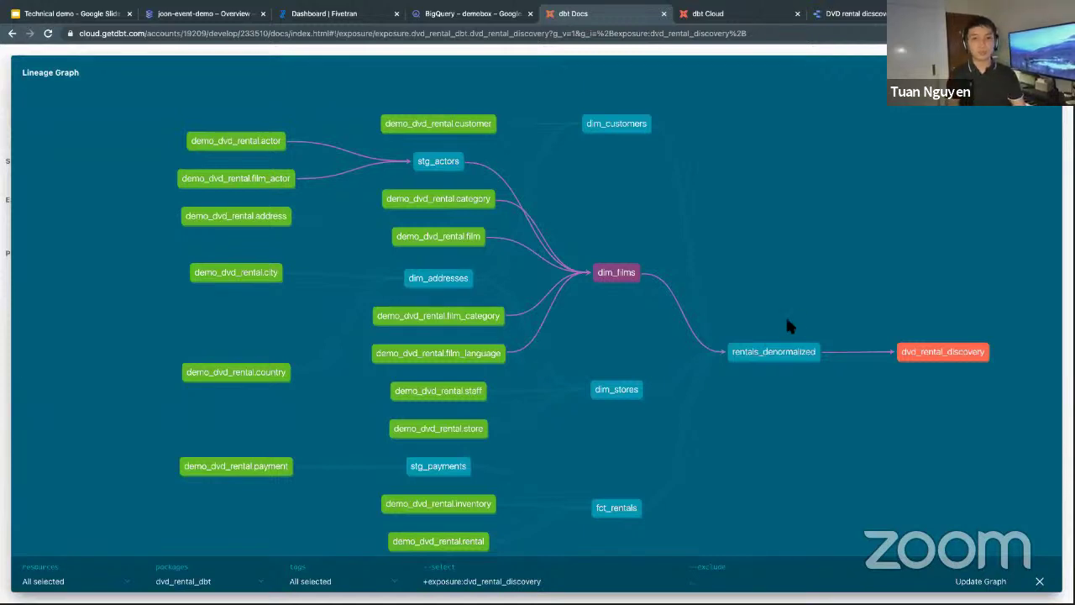
left_click(789, 353)
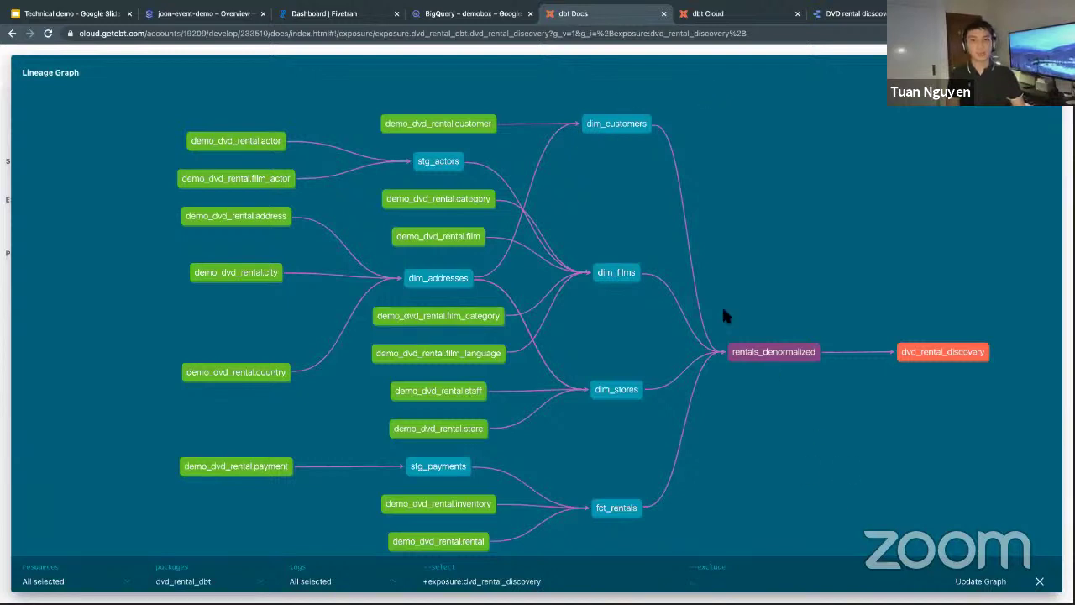
left_click(617, 124)
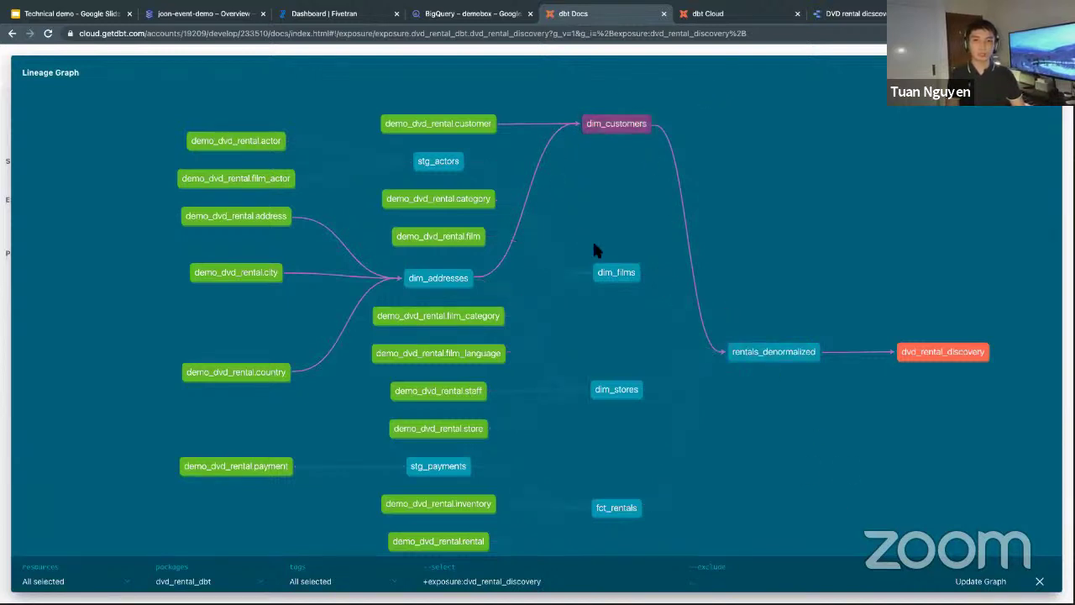
left_click(619, 273)
left_click(616, 389)
left_click(618, 509)
Review the dim_addresses.sql query in the dbt Cloud IDE.
left_click(806, 457)
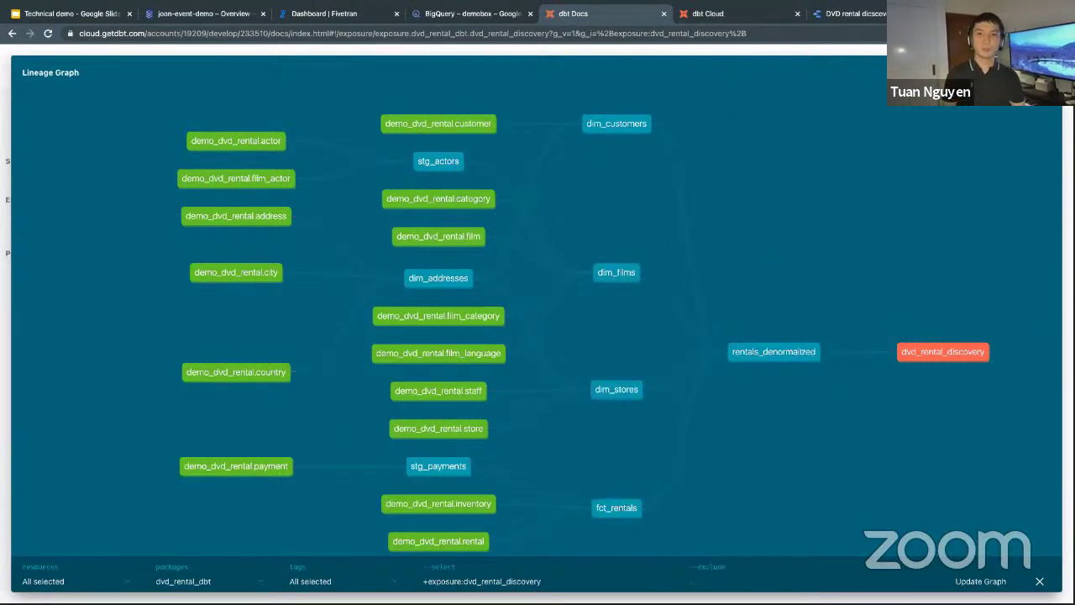
mouse_move(706, 3)
left_click(706, 42)
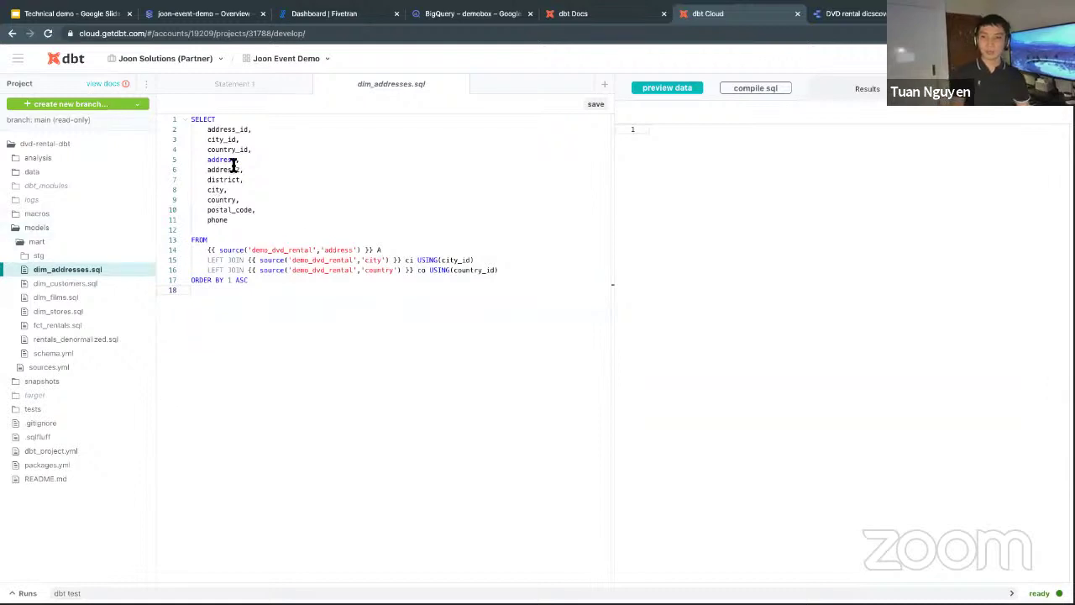
left_click_drag(196, 125, 320, 305)
left_click(322, 305)
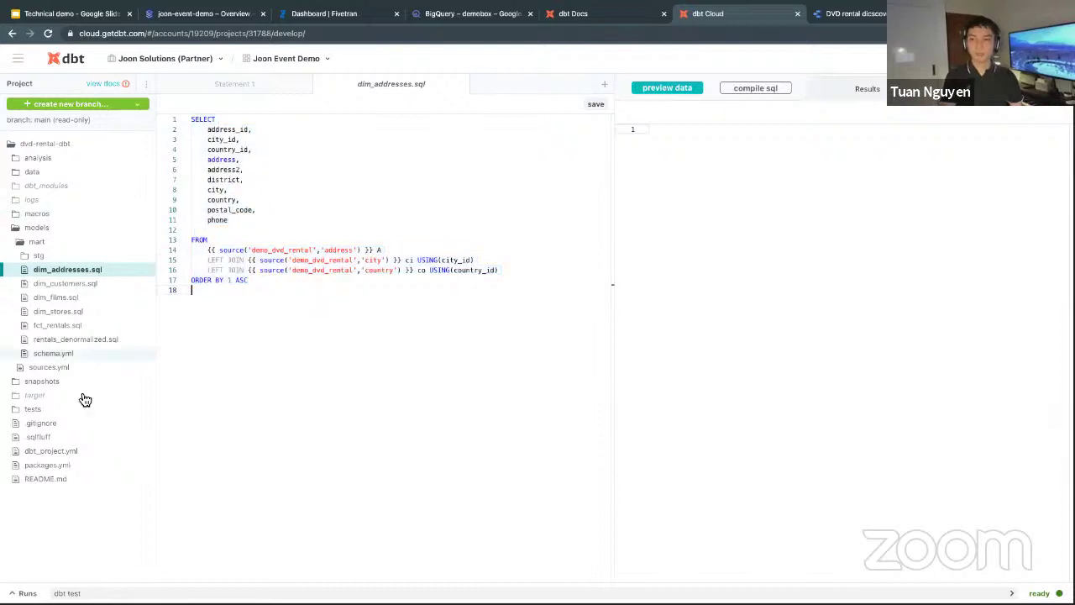
Compare with dim_customers' lineage, review the address and city source references, and compile the SQL.
left_click(580, 13)
left_click(616, 124)
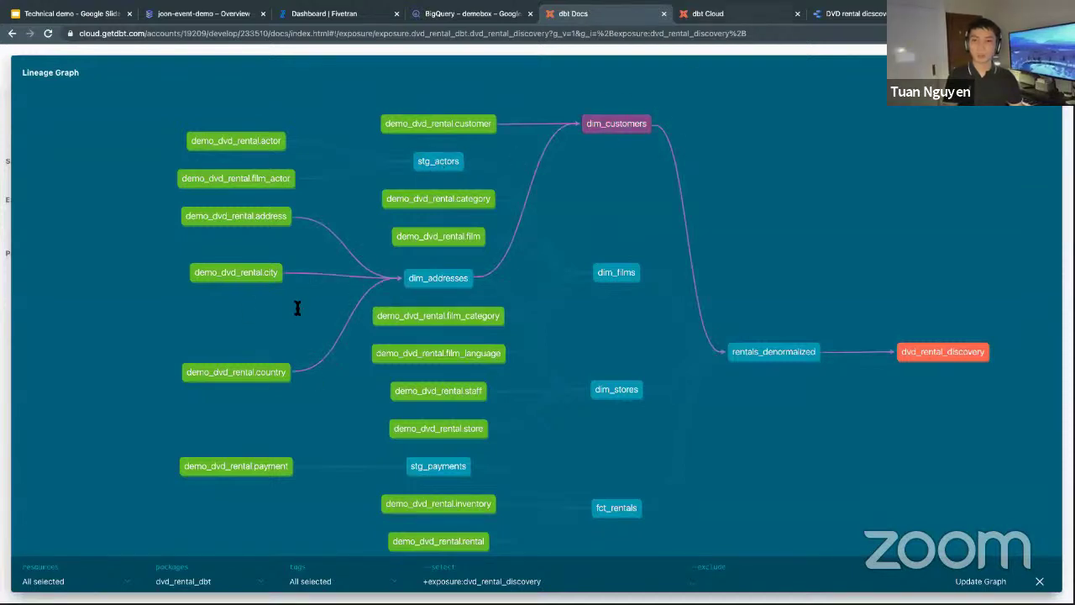
key("ctrl+Tab")
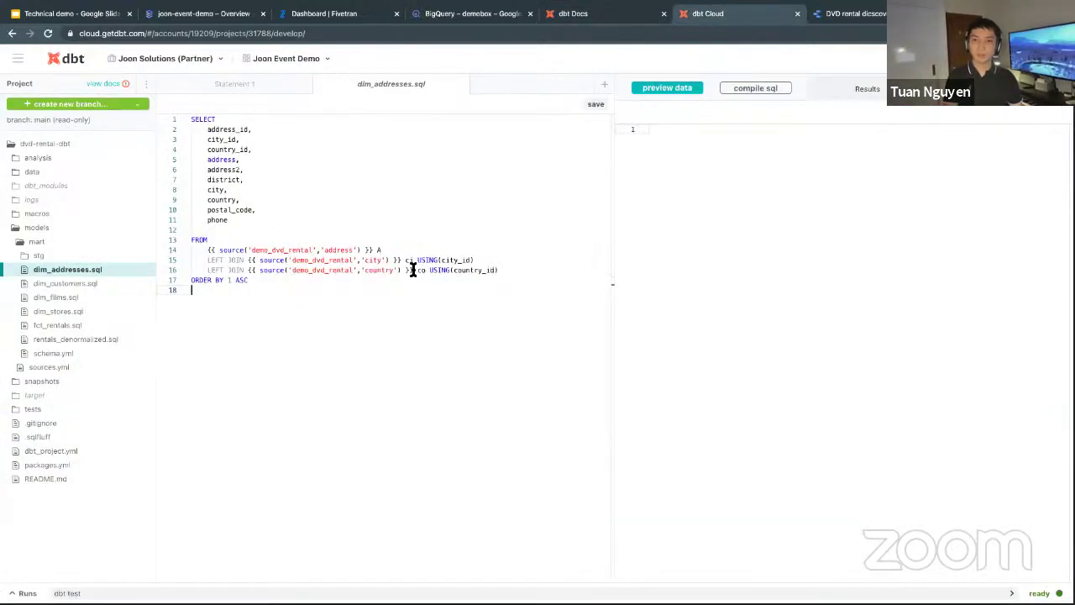
left_click_drag(475, 261, 375, 250)
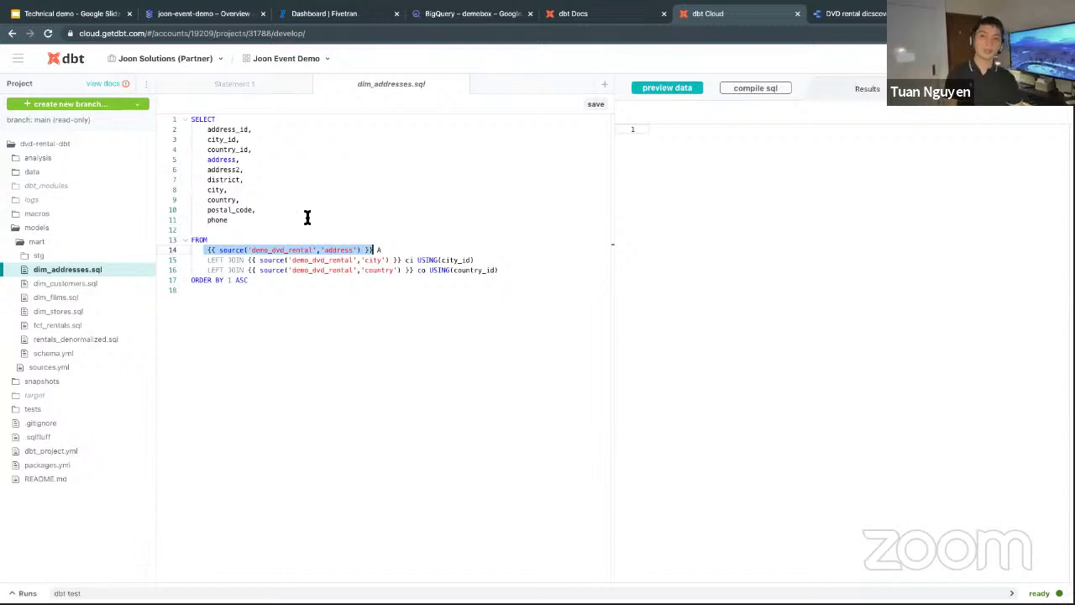
left_click(285, 301)
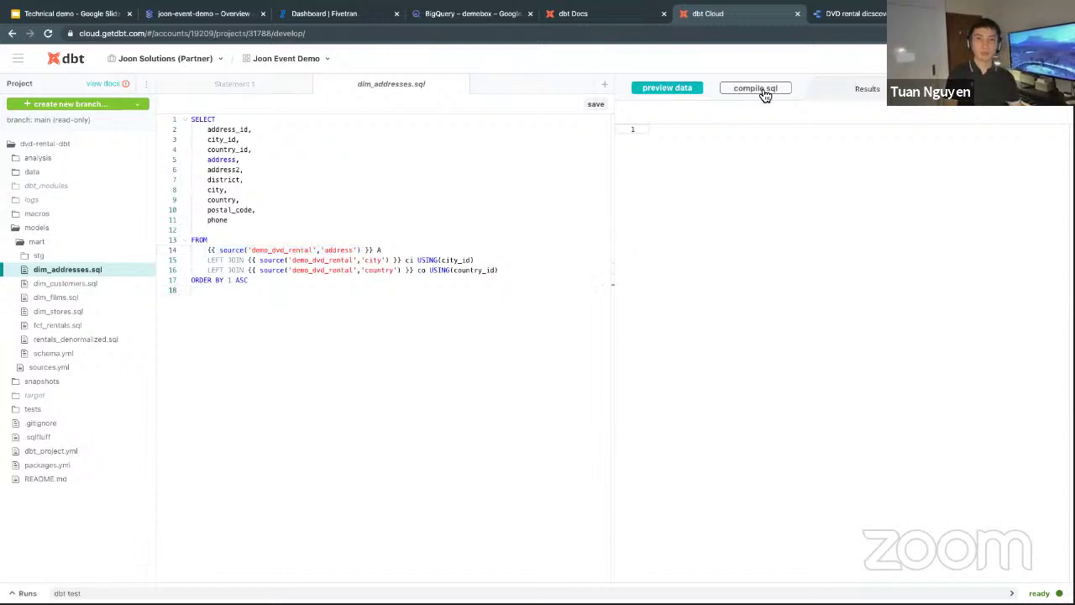
left_click(631, 95)
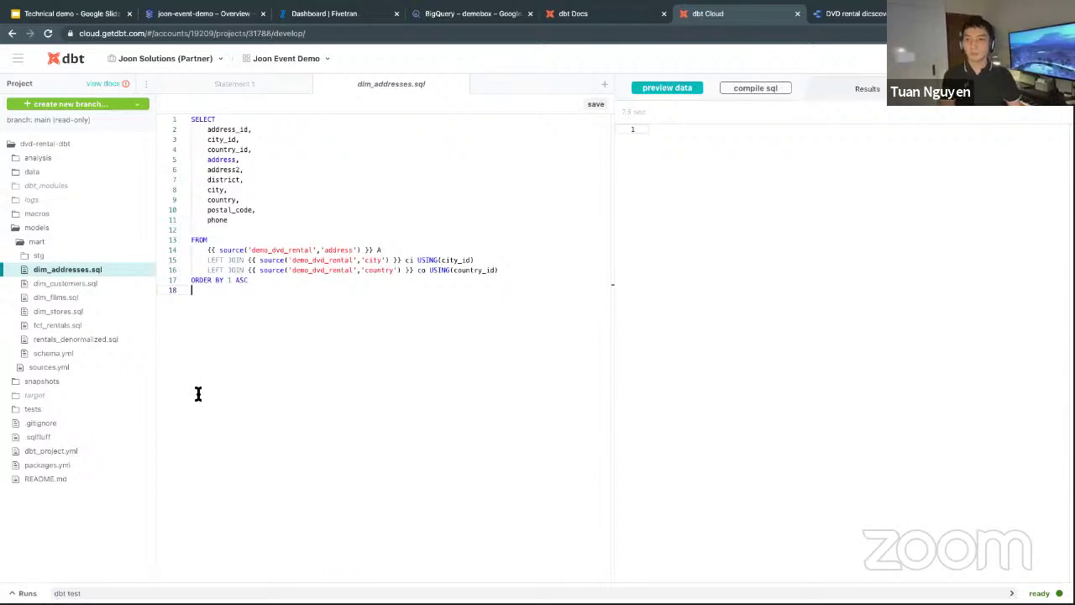
Attempt 'dbt run', dismiss the error, check the lineage graph, and return to the IDE.
left_click(72, 588)
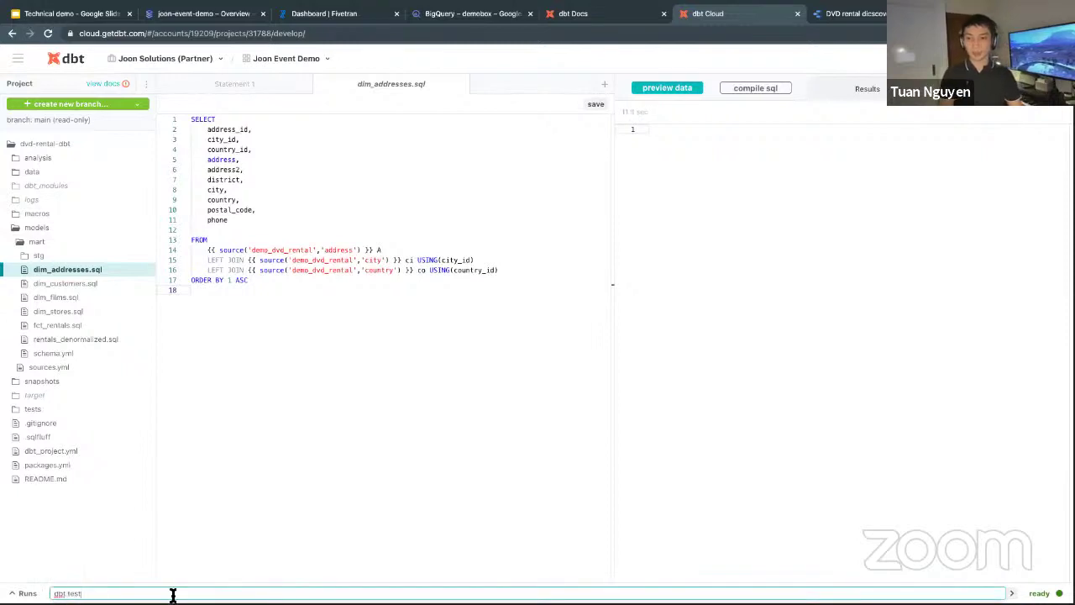
type("dbt run")
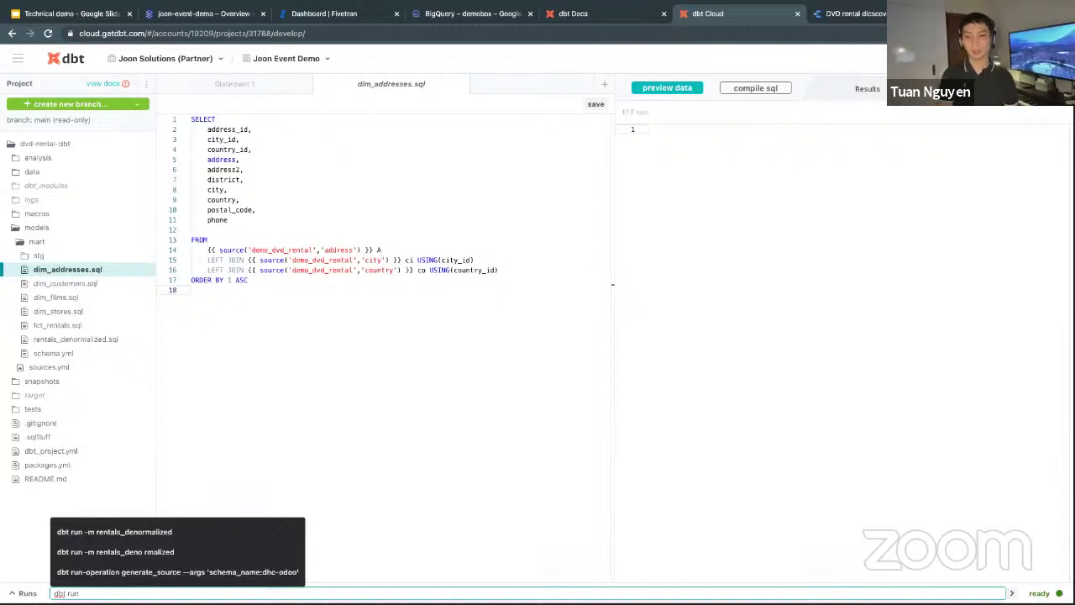
key("Return")
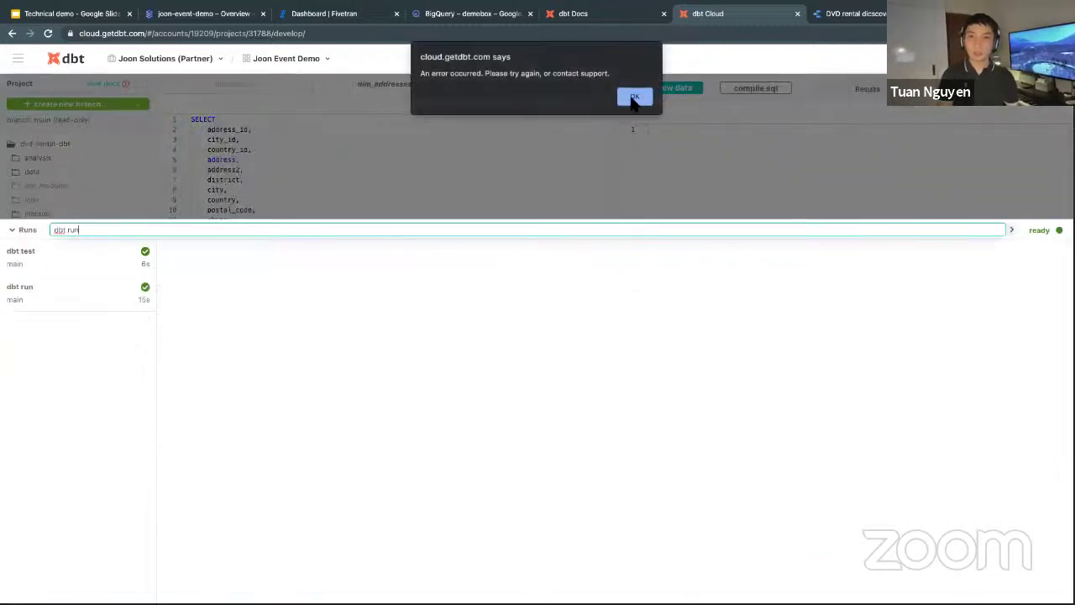
left_click(634, 97)
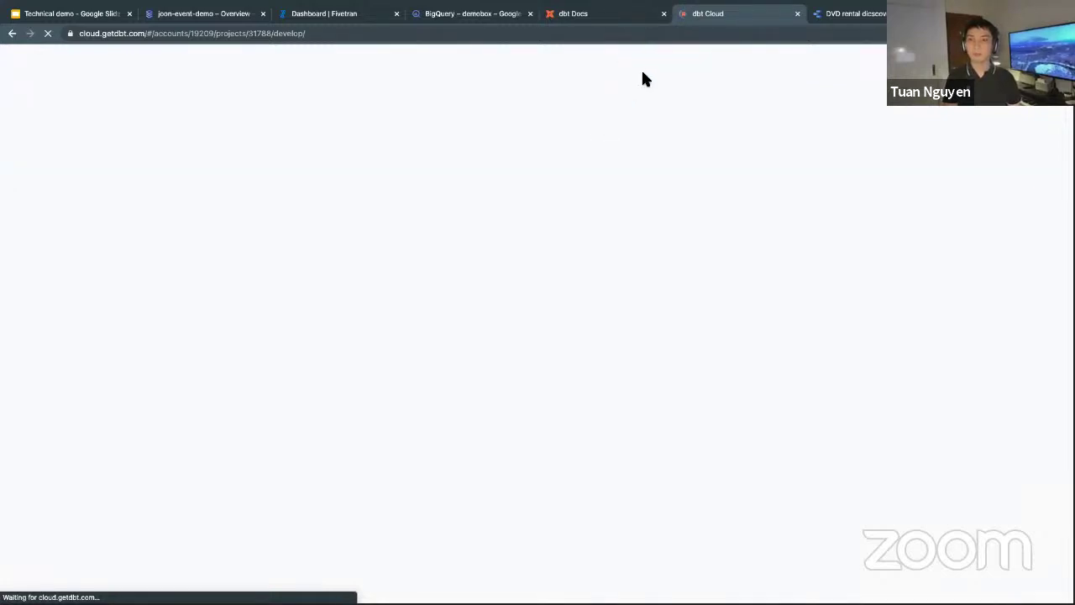
left_click(592, 12)
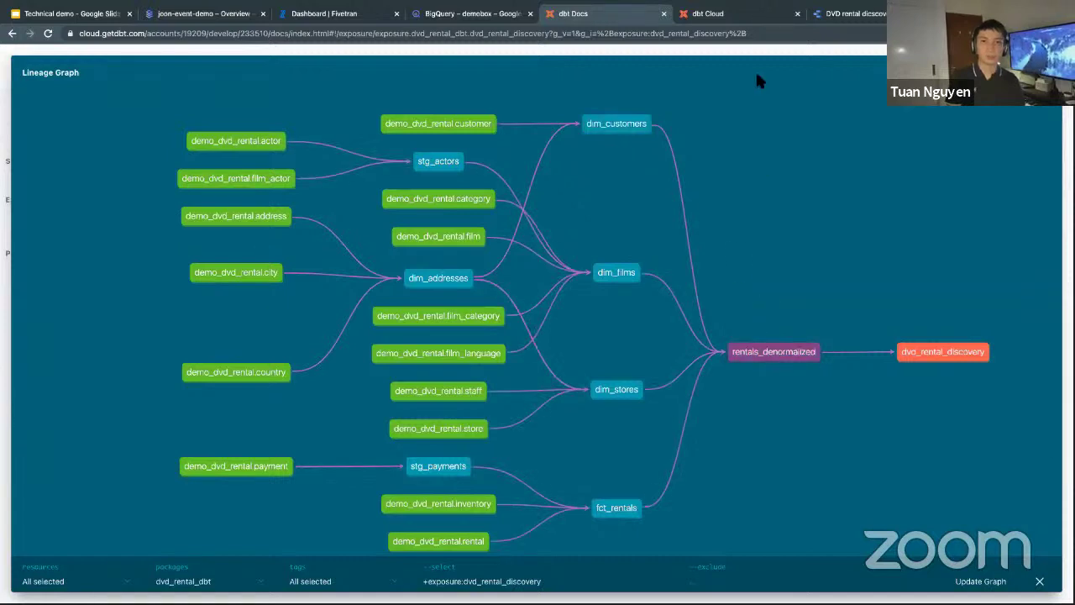
left_click(721, 13)
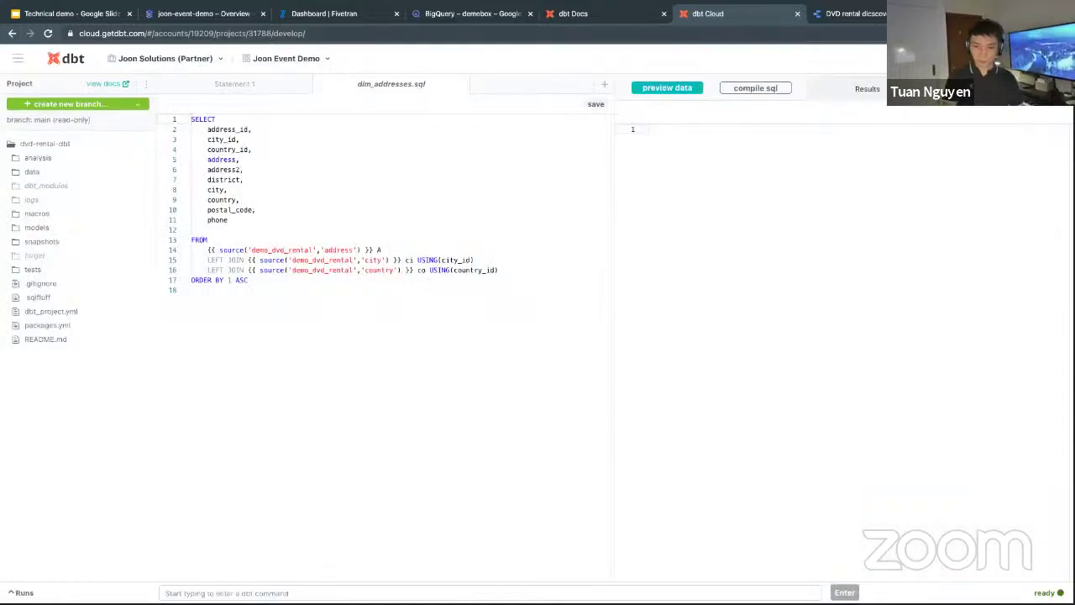
Execute 'dbt run' and confirm all 8 models pass, then begin a new dbt command.
left_click(227, 592)
type("dbt run")
key("Return")
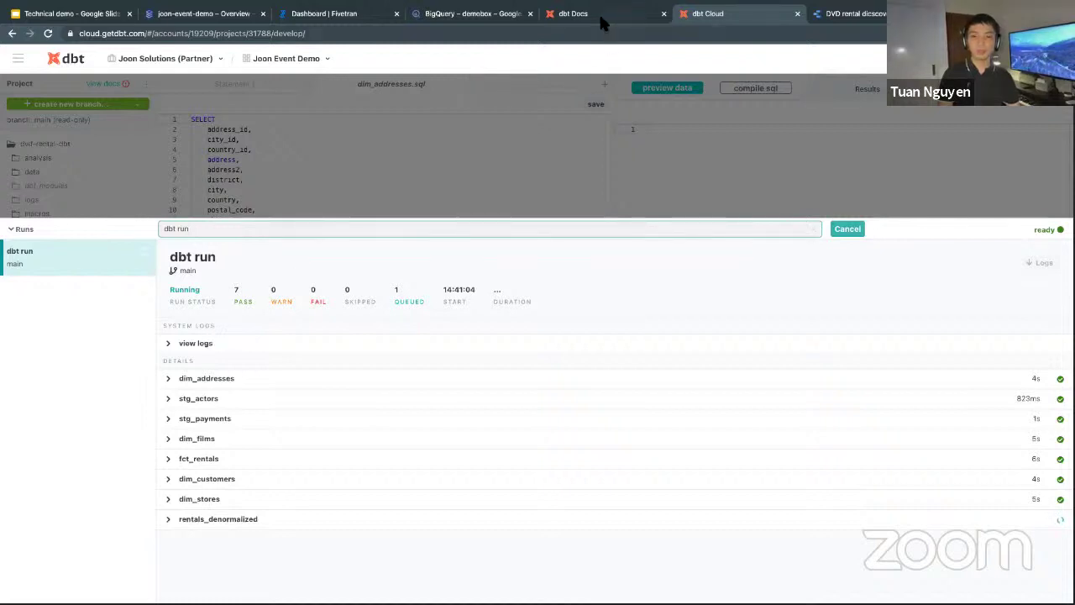
left_click(573, 13)
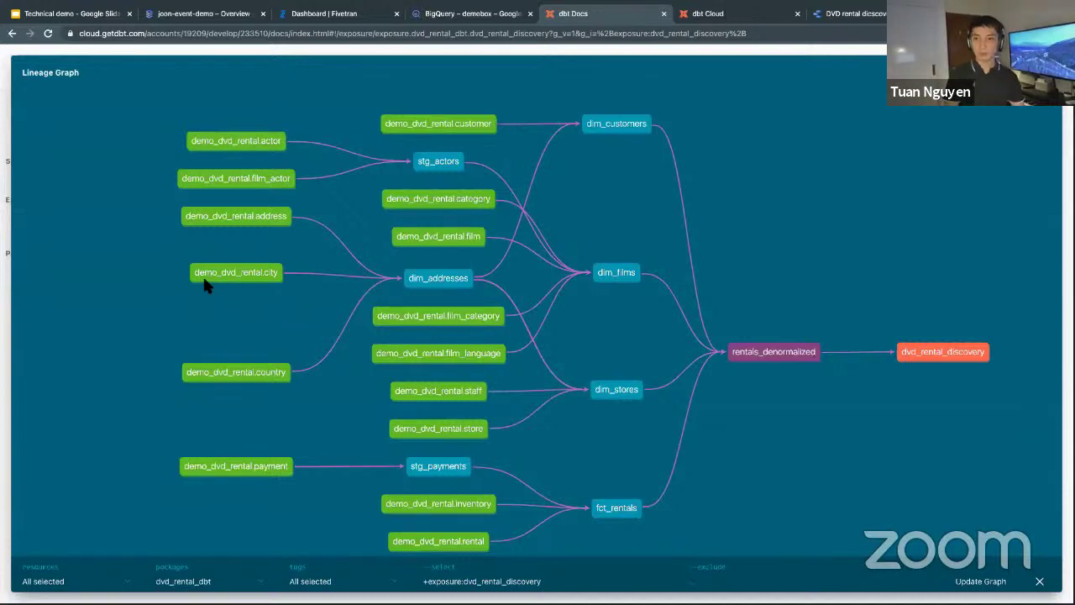
key("ctrl+Tab")
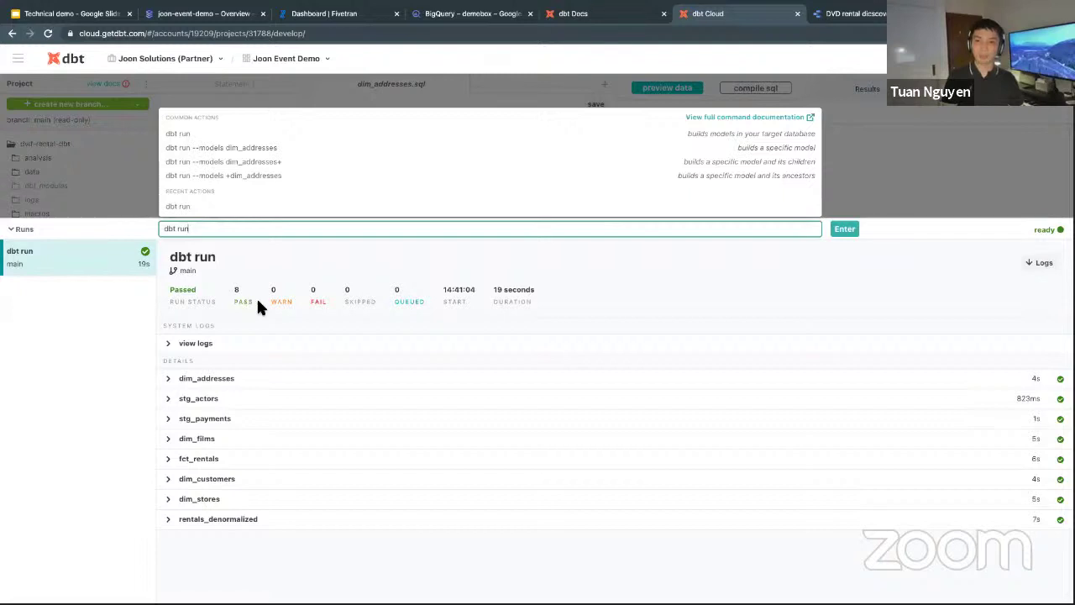
left_click(226, 267)
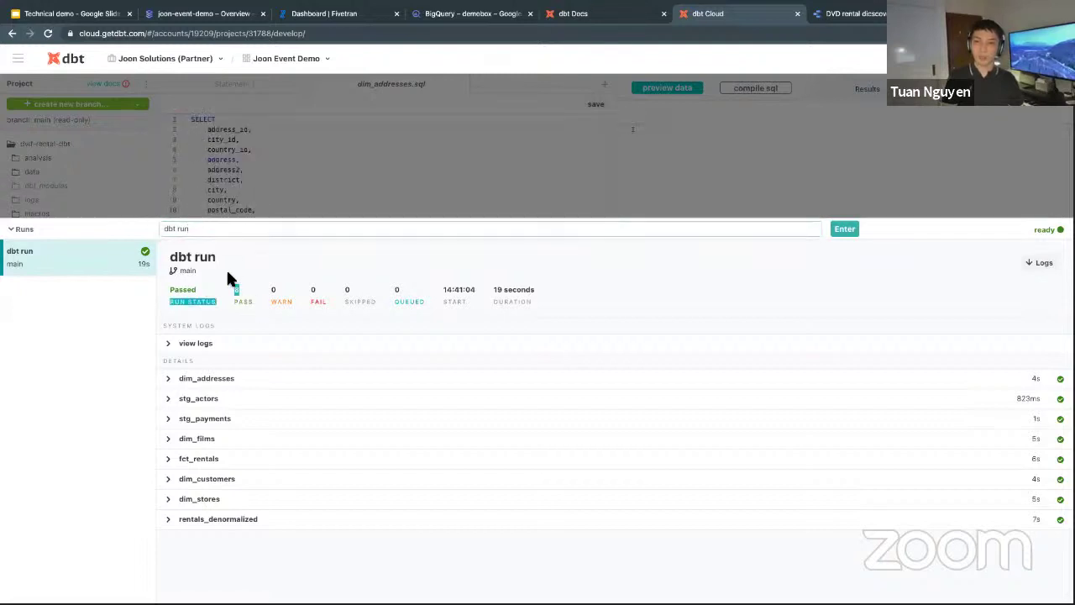
left_click(177, 229)
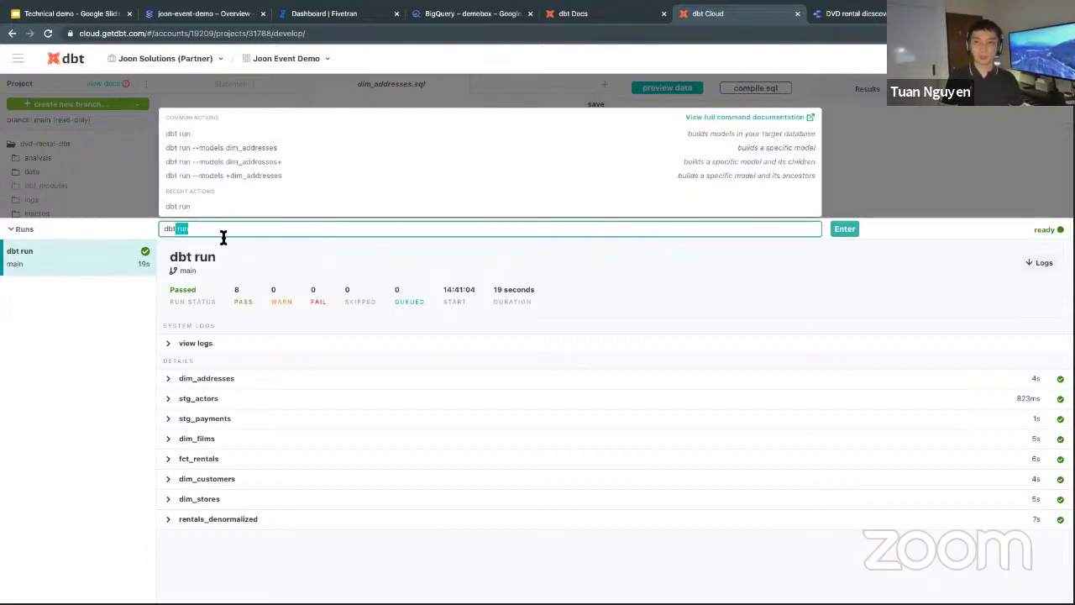
type("dbt")
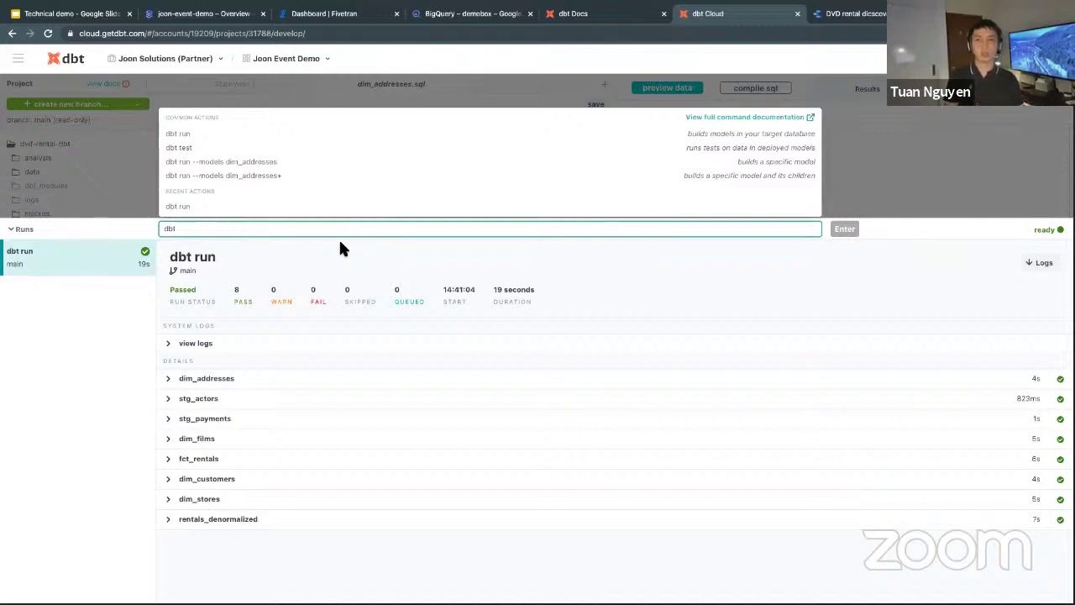
type("test")
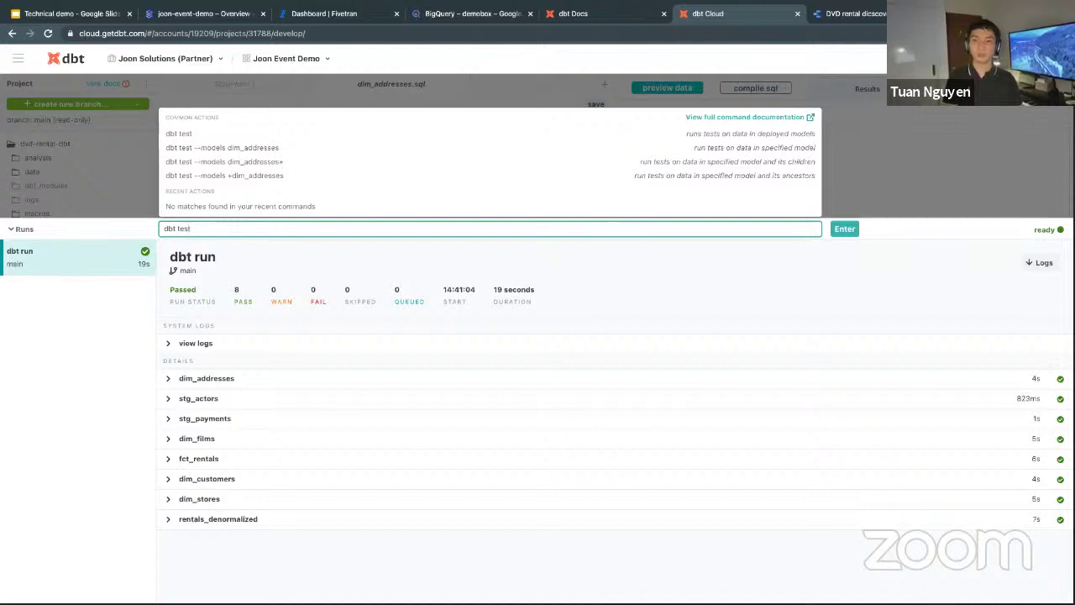
key("Return")
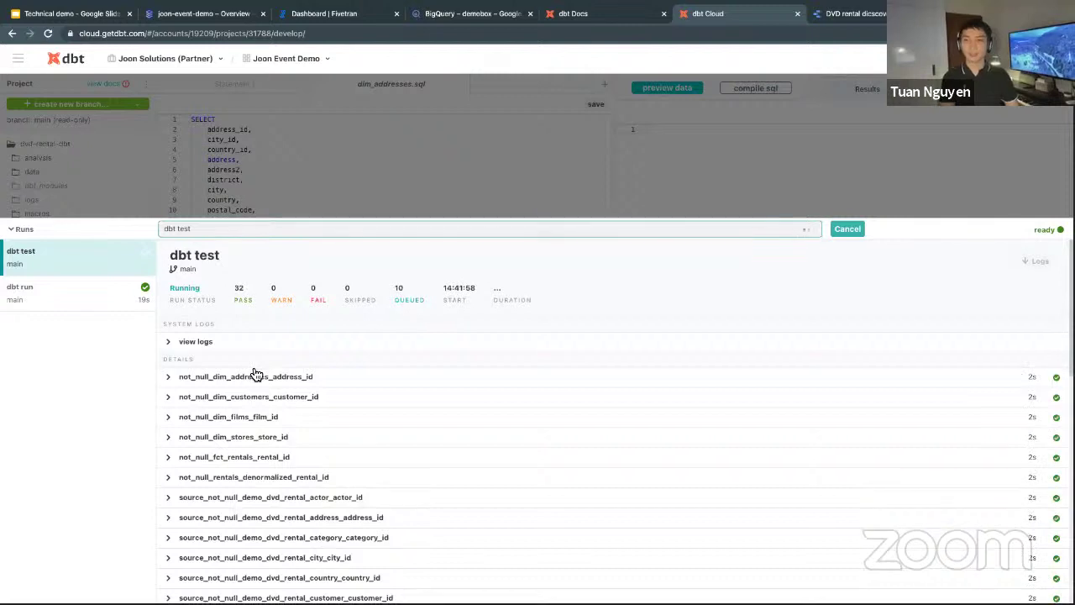
scroll(252, 320, "down", 1)
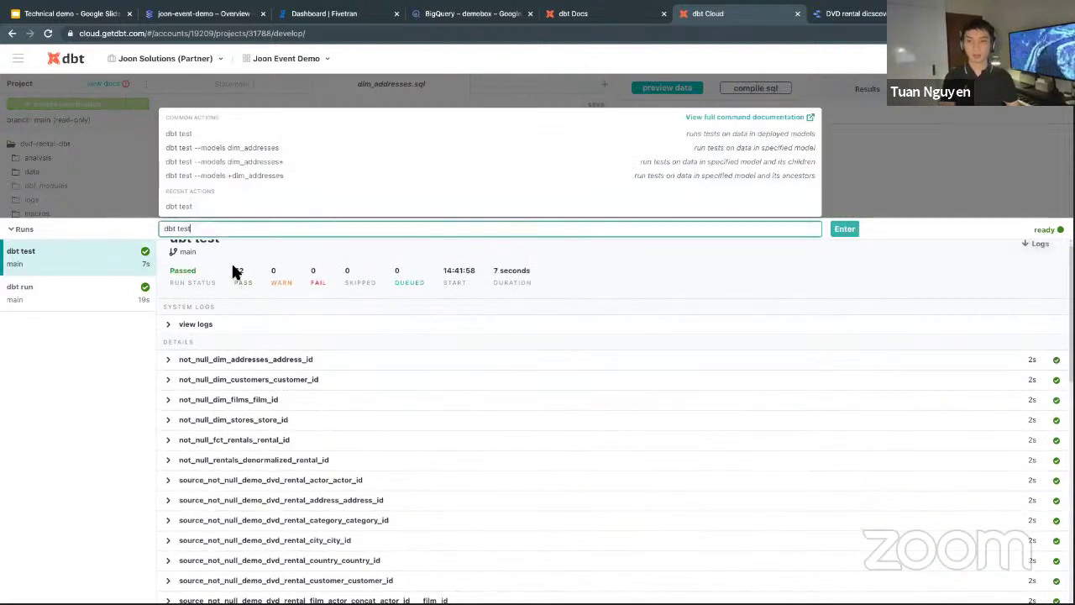
left_click(253, 284)
scroll(252, 311, "down", 5)
scroll(273, 340, "down", 3)
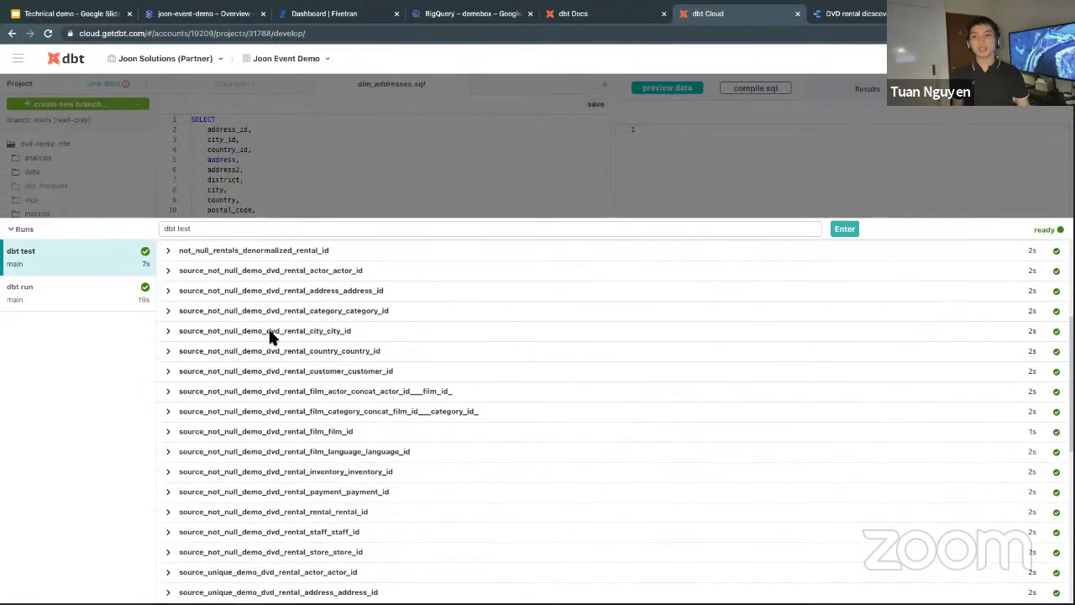
scroll(270, 336, "down", 10)
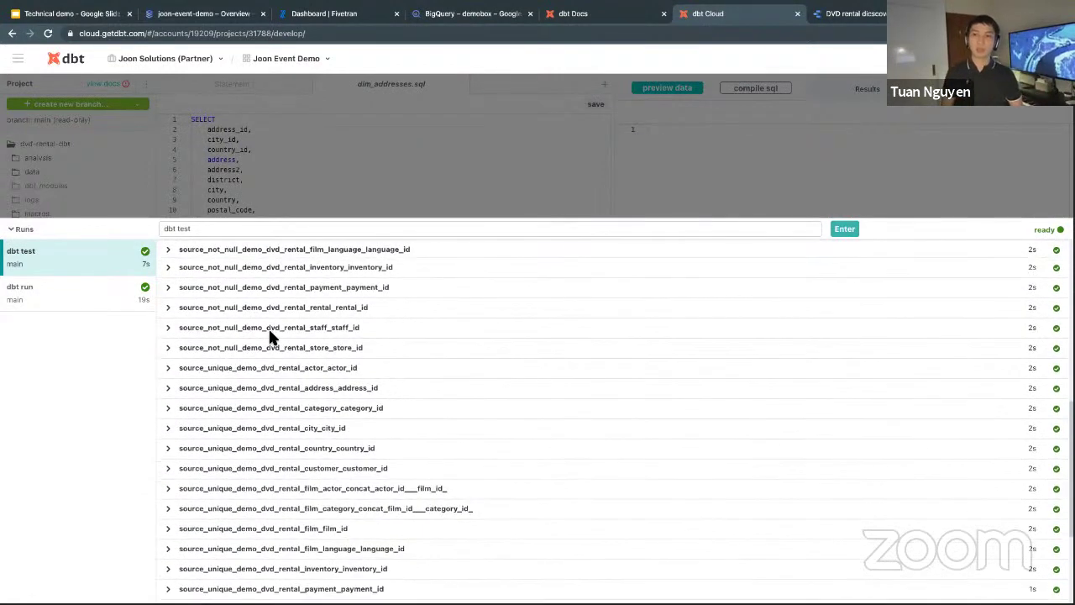
scroll(270, 336, "down", 5)
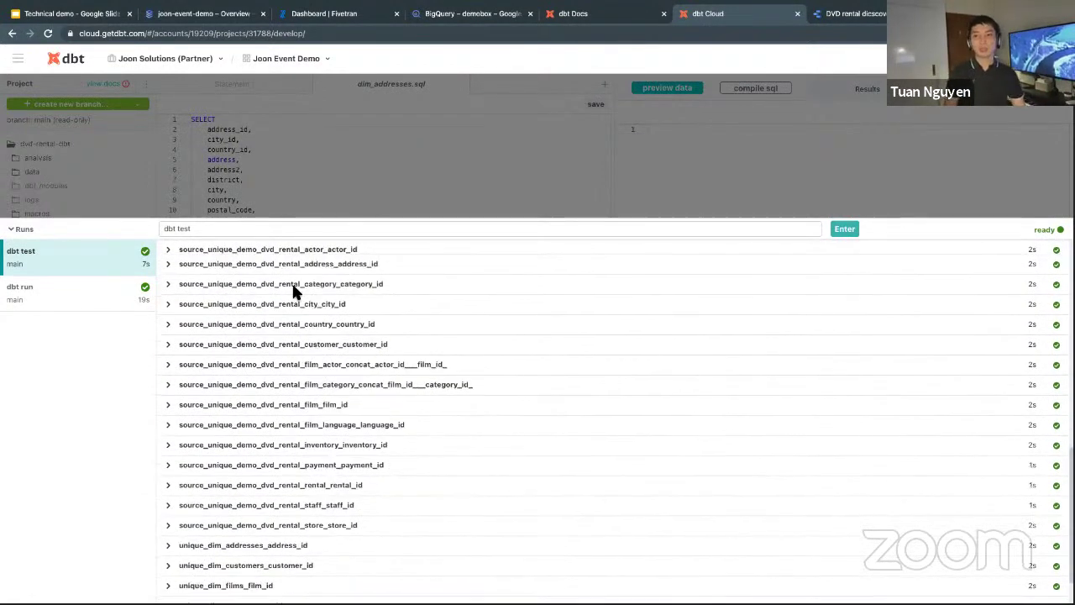
scroll(199, 298, "up", 15)
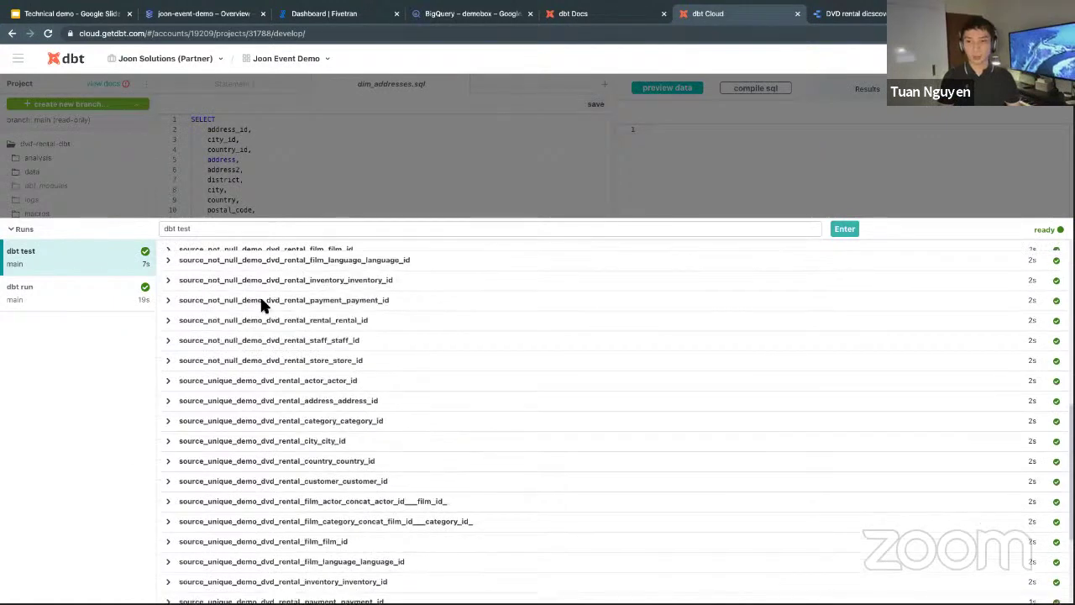
left_click(237, 289)
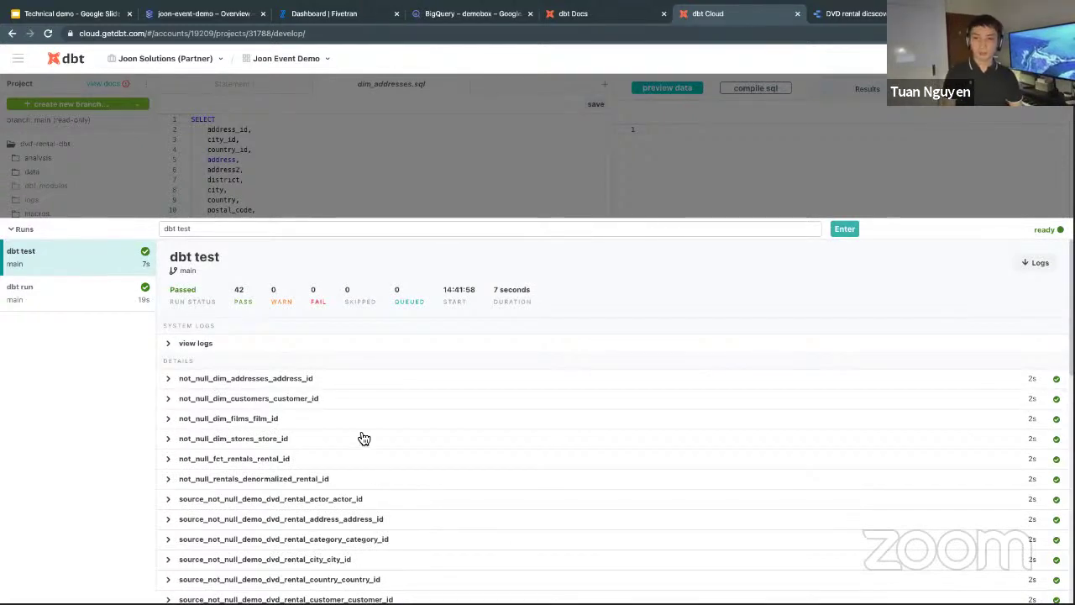
In BigQuery, open project demobox-313313 and its dbt_tnguyen_mart dataset.
left_click(475, 15)
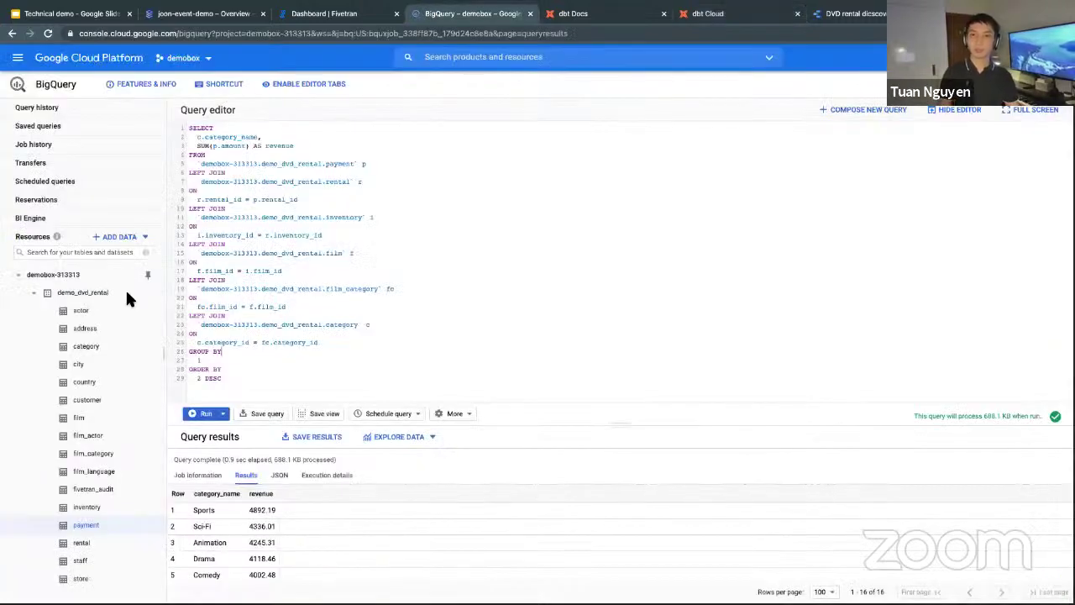
left_click(127, 294)
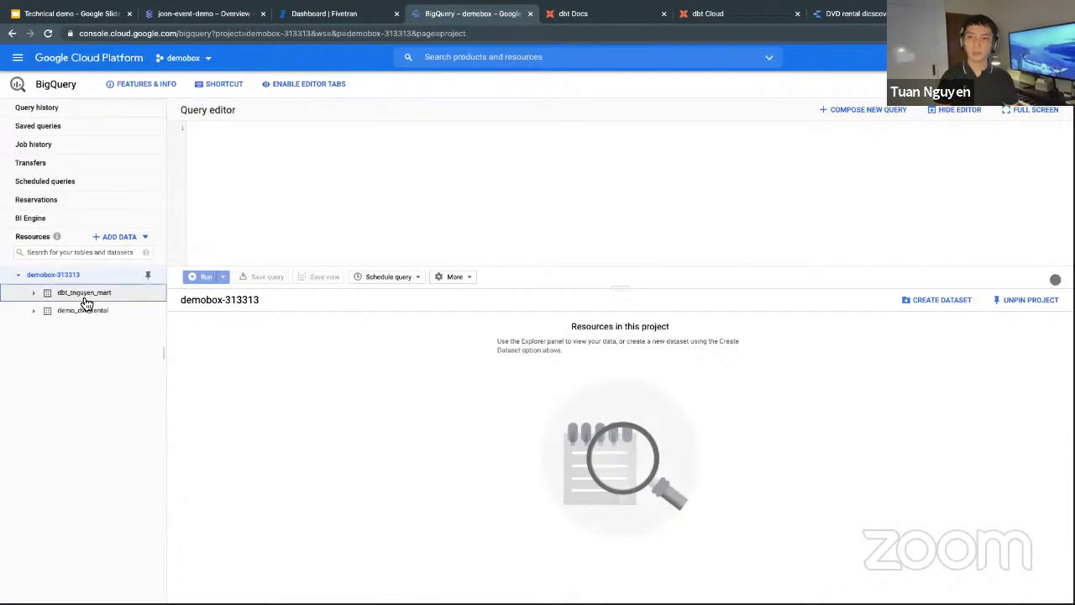
left_click(84, 299)
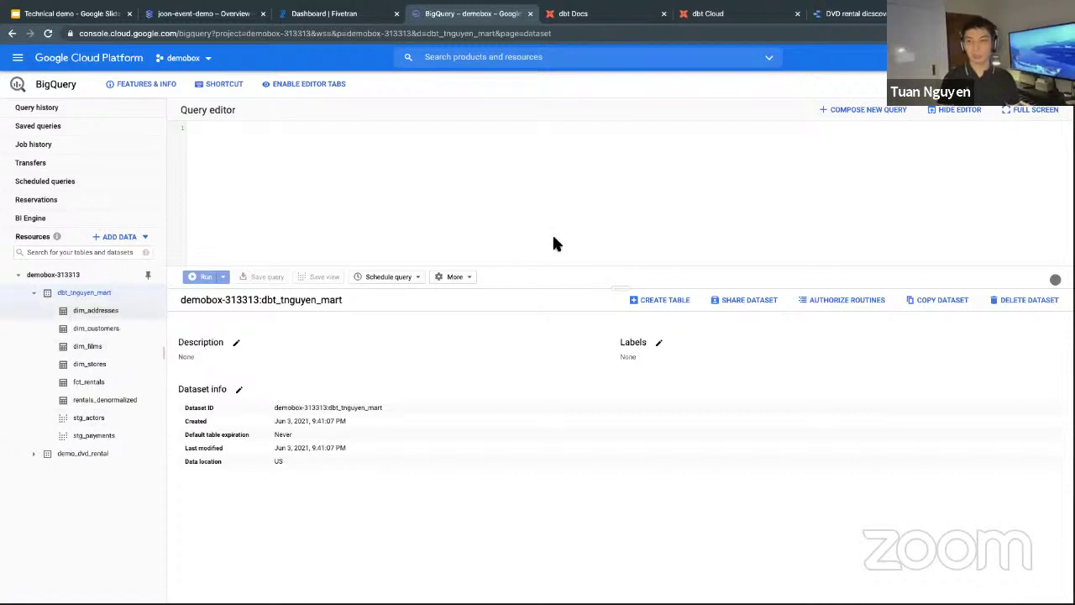
Return to the Technical demo agenda slide and highlight item 5, 'Run a simple query the new way'.
left_click(74, 14)
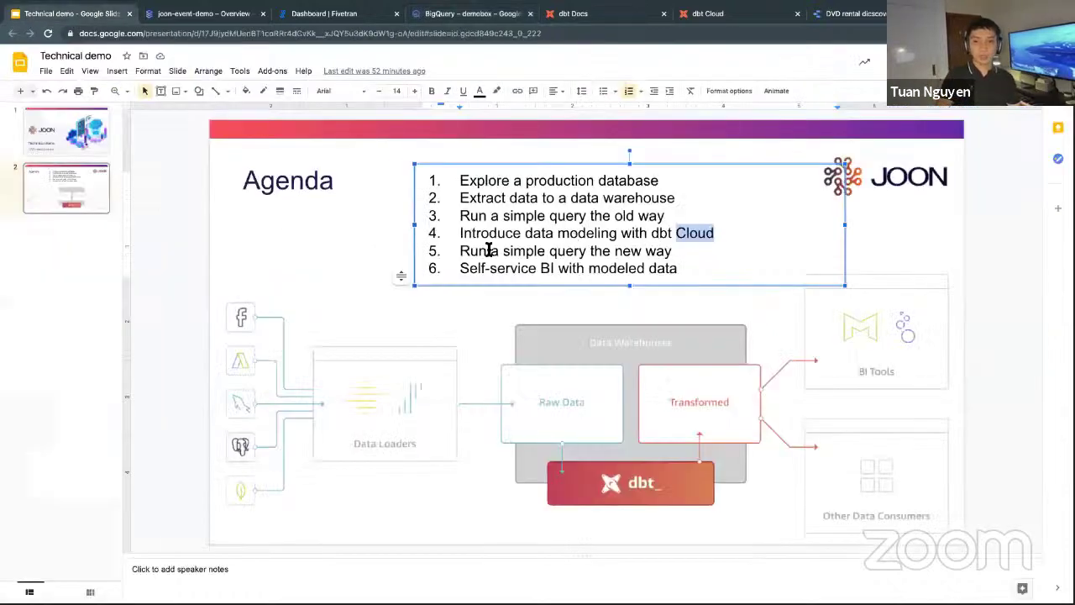
triple_click(685, 253)
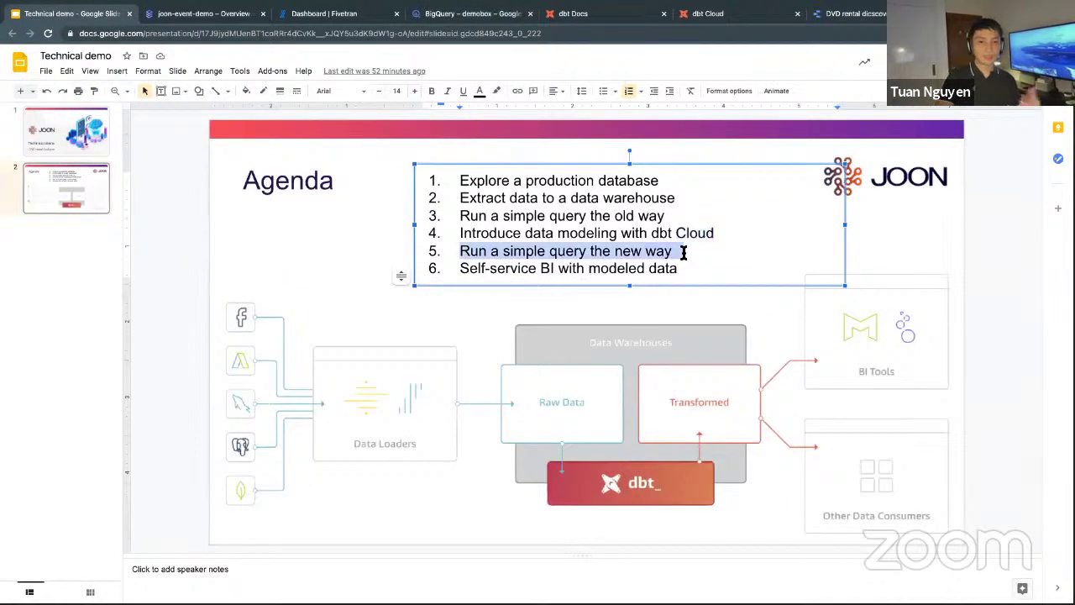
left_click(685, 253)
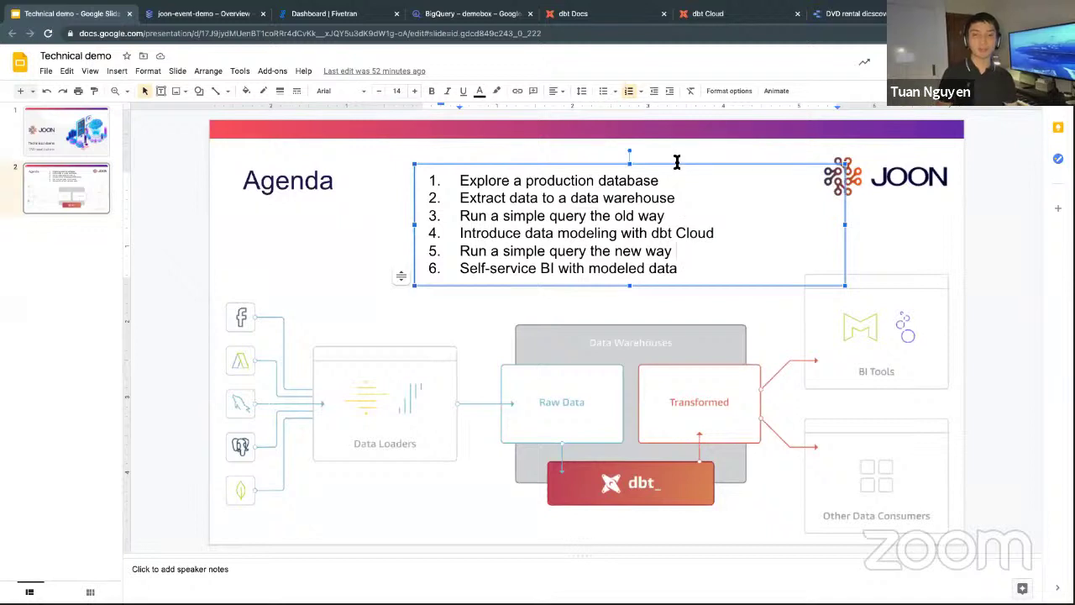
Preview the rentals_denormalized table in BigQuery and highlight the rental_id value 15063.
left_click(468, 19)
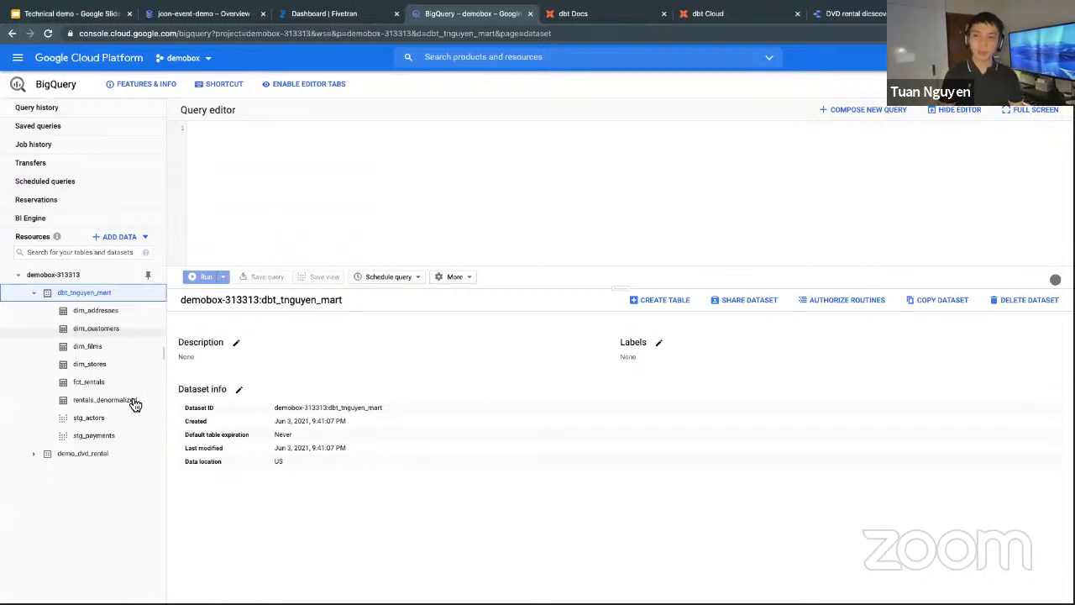
left_click(133, 402)
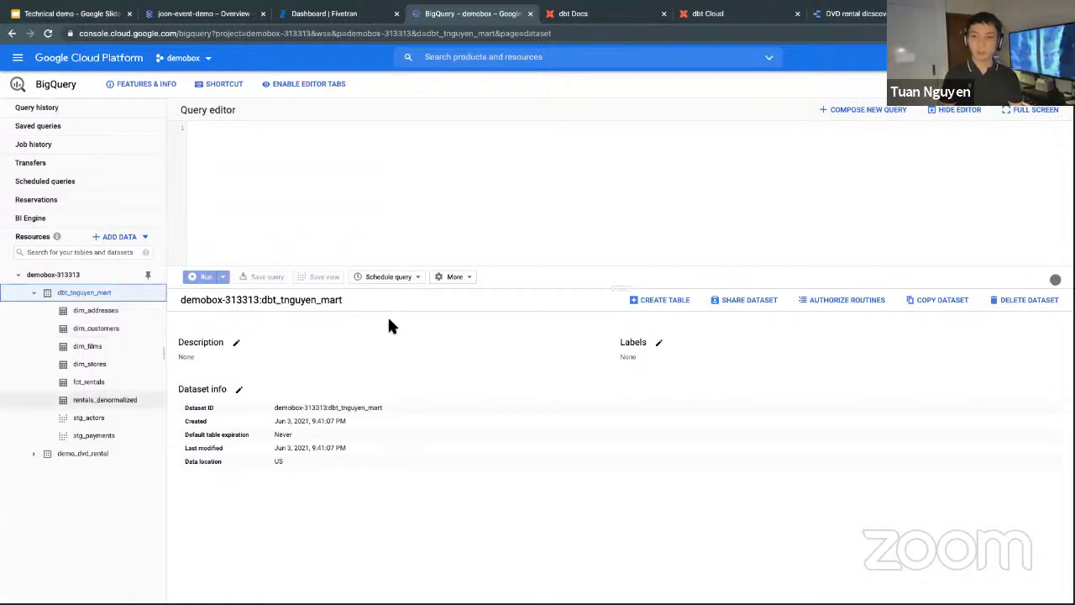
left_click(263, 327)
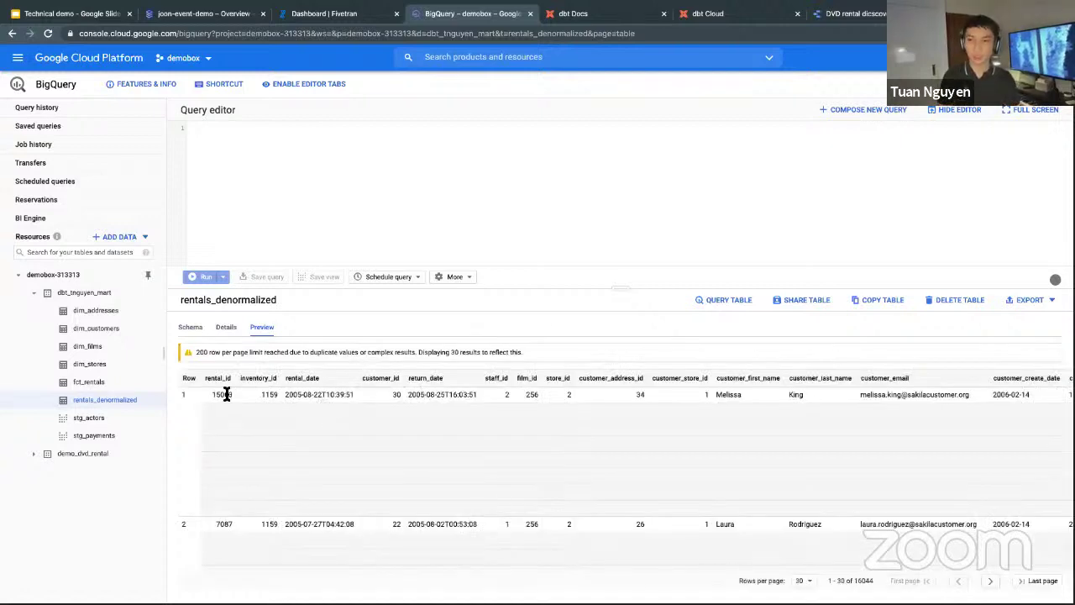
left_click_drag(204, 394, 233, 395)
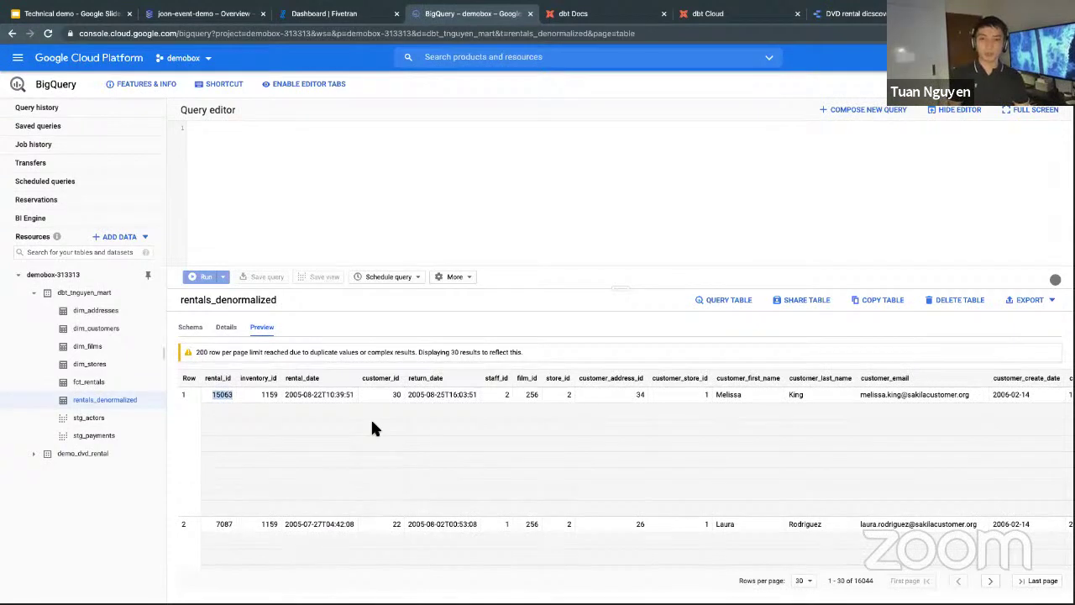
left_click_drag(374, 429, 436, 435)
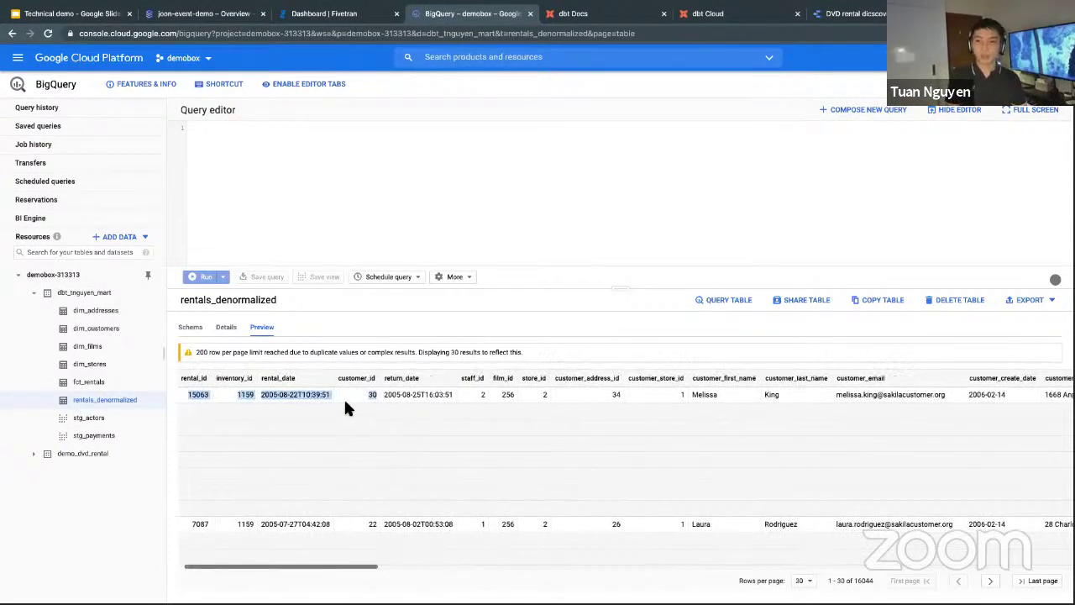
scroll(344, 397, "left", 1)
scroll(343, 398, "left", 2)
left_click(217, 300)
Scroll across the preview's customer, store, staff, payments and actors columns, highlighting the first rental's actor names.
left_click_drag(215, 299, 180, 299)
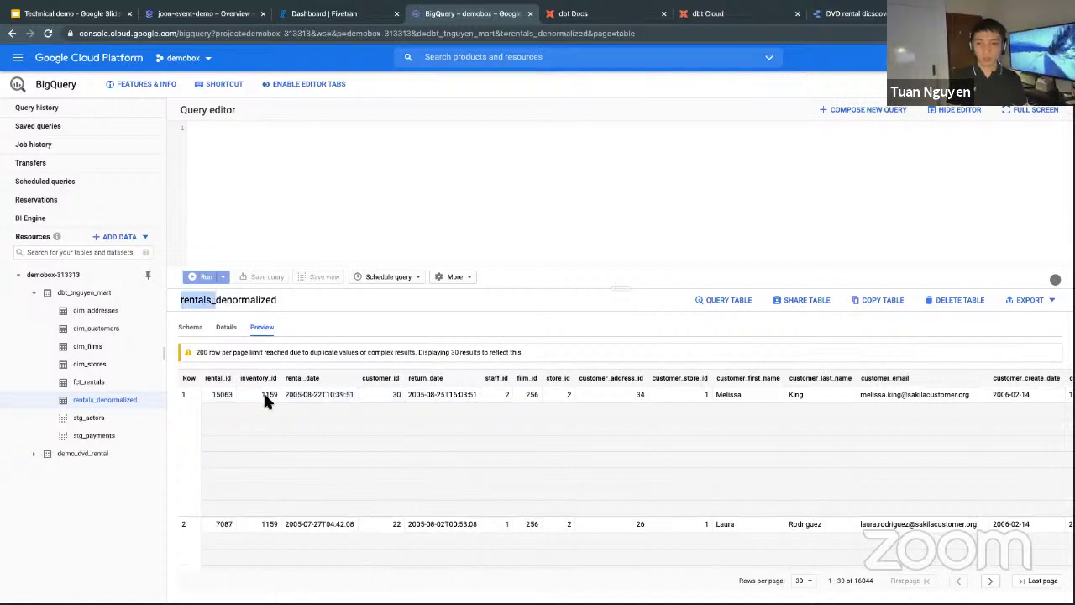
left_click_drag(240, 394, 370, 396)
scroll(334, 398, "right", 4)
left_click_drag(507, 396, 808, 371)
scroll(597, 398, "right", 2)
scroll(597, 398, "right", 2)
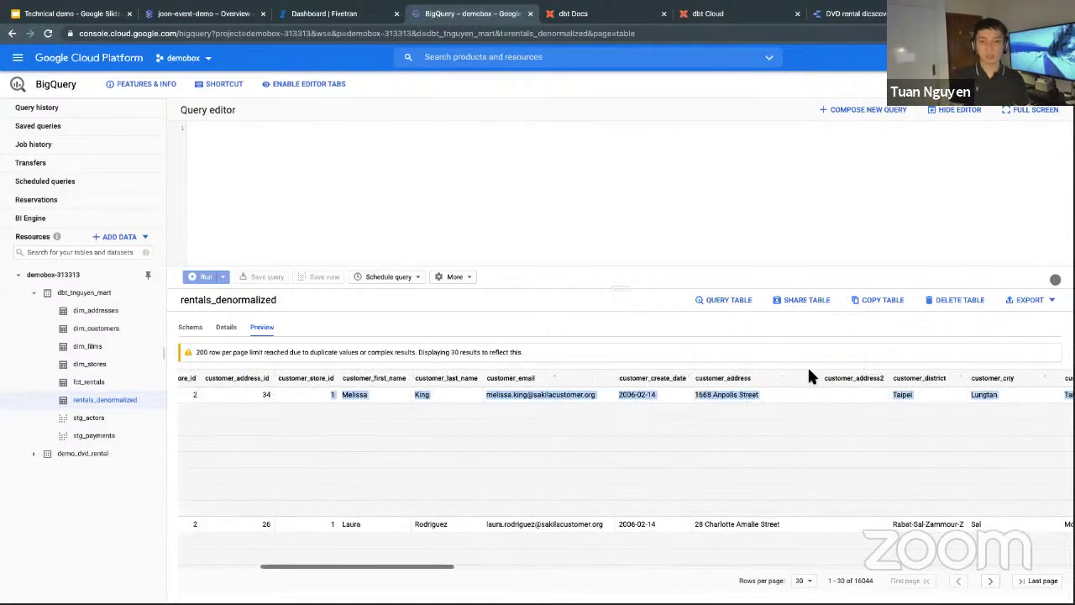
scroll(557, 357, "right", 1)
scroll(559, 438, "right", 10)
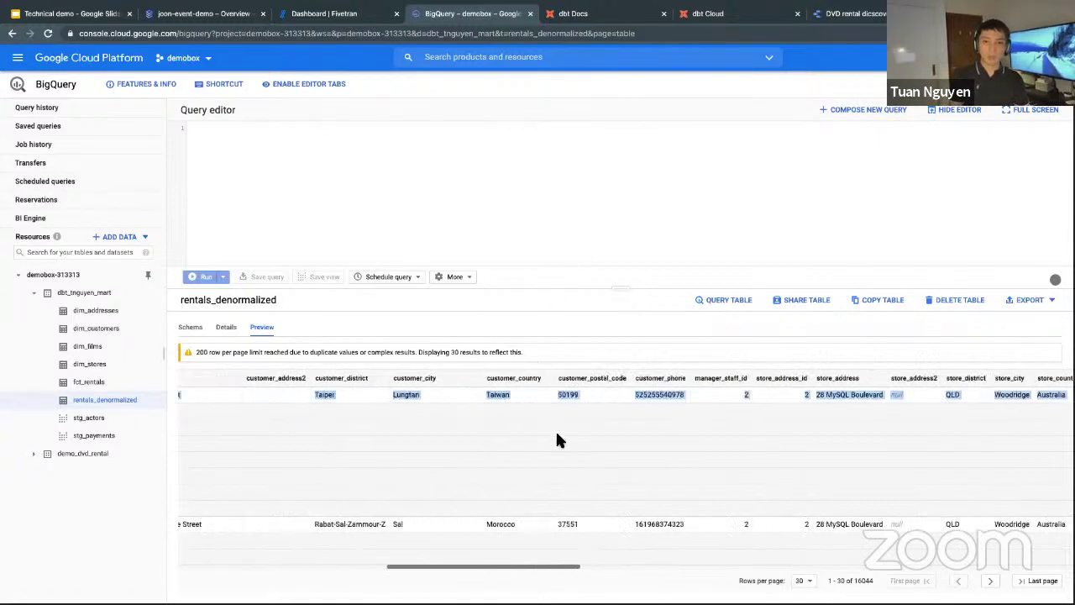
scroll(448, 394, "right", 8)
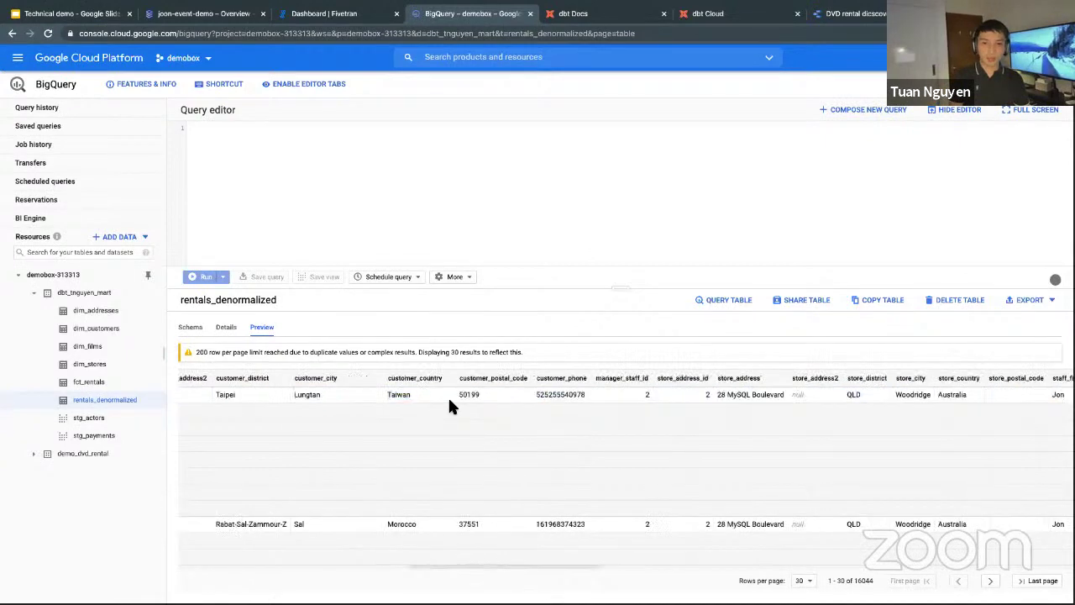
left_click_drag(403, 389, 743, 380)
scroll(767, 377, "right", 3)
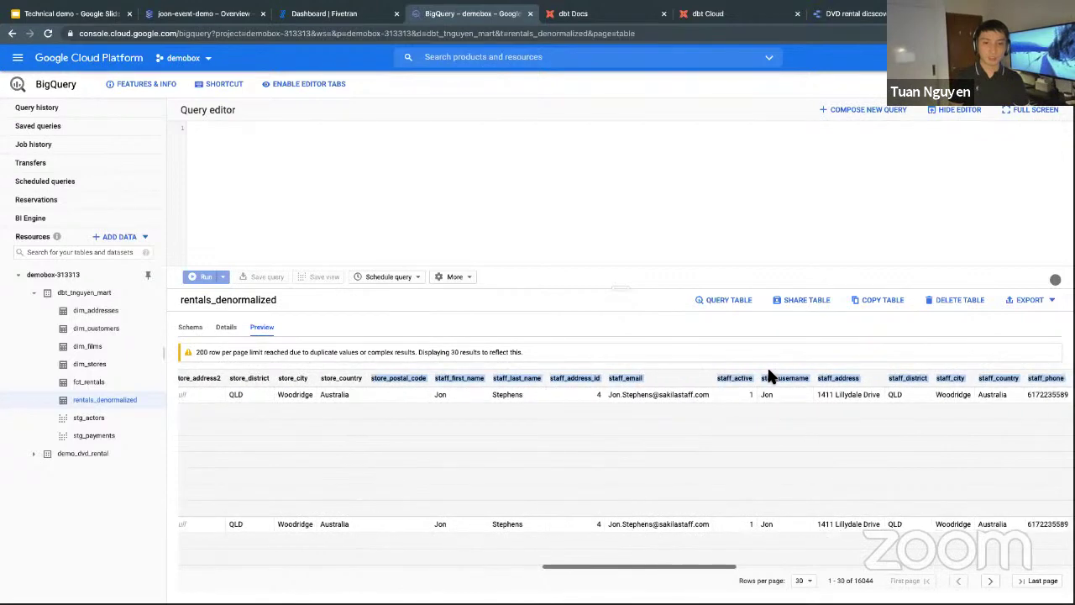
left_click_drag(611, 398, 797, 504)
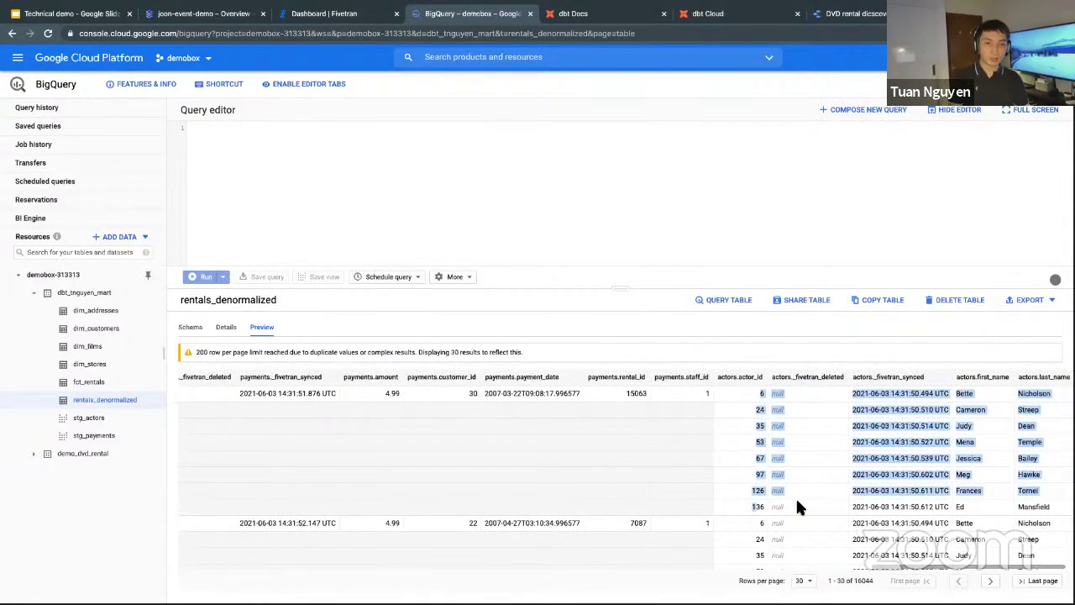
left_click(577, 391)
left_click_drag(994, 399, 1010, 496)
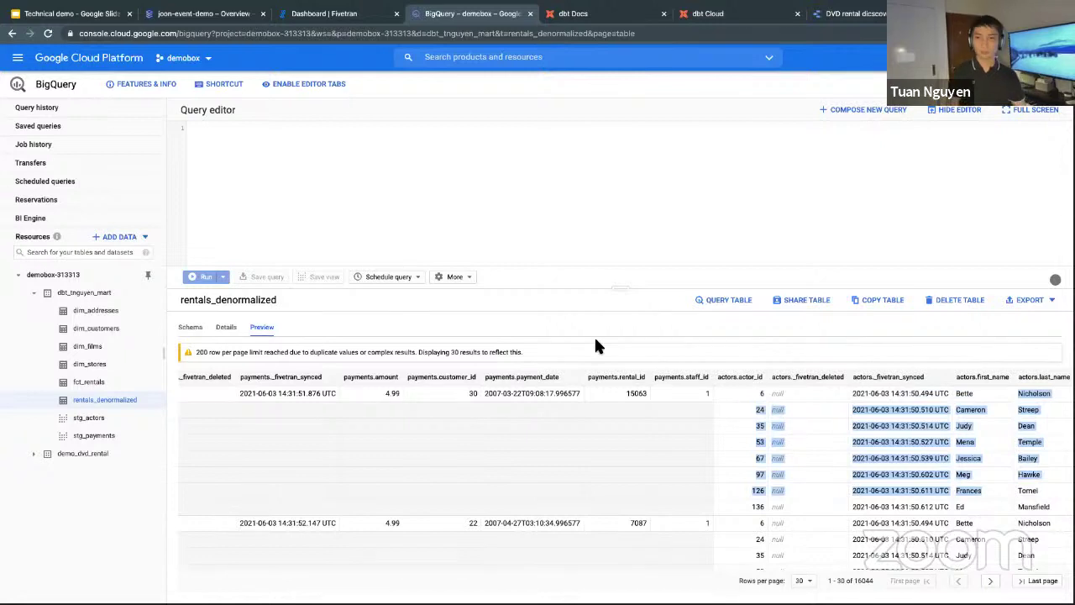
Start a formatted query on rentals_denormalized with category_name as the first selected column.
left_click(710, 303)
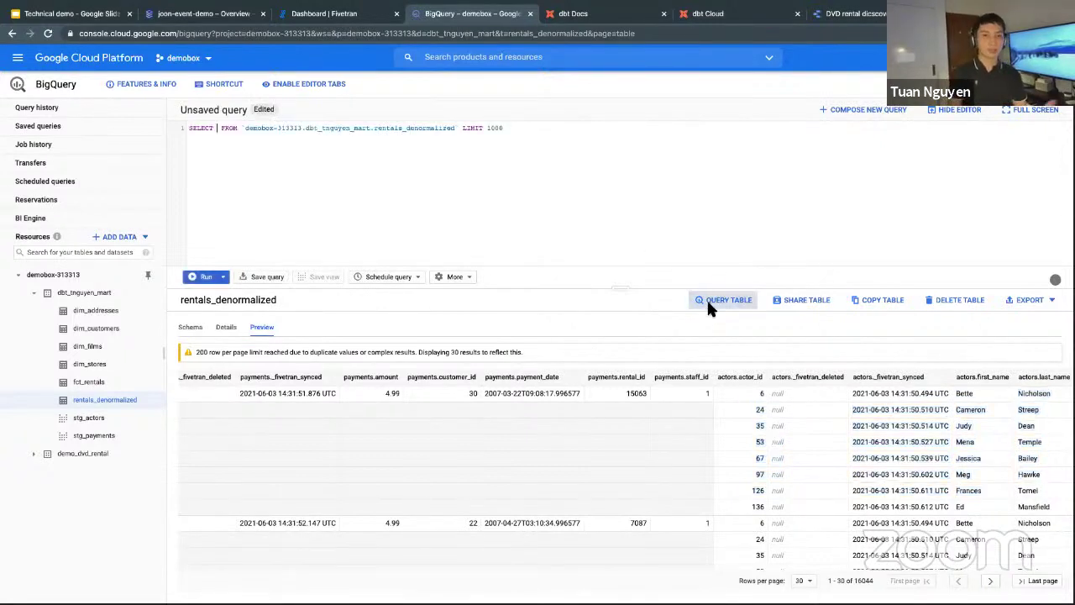
key("ctrl+shift+f")
left_click(206, 154)
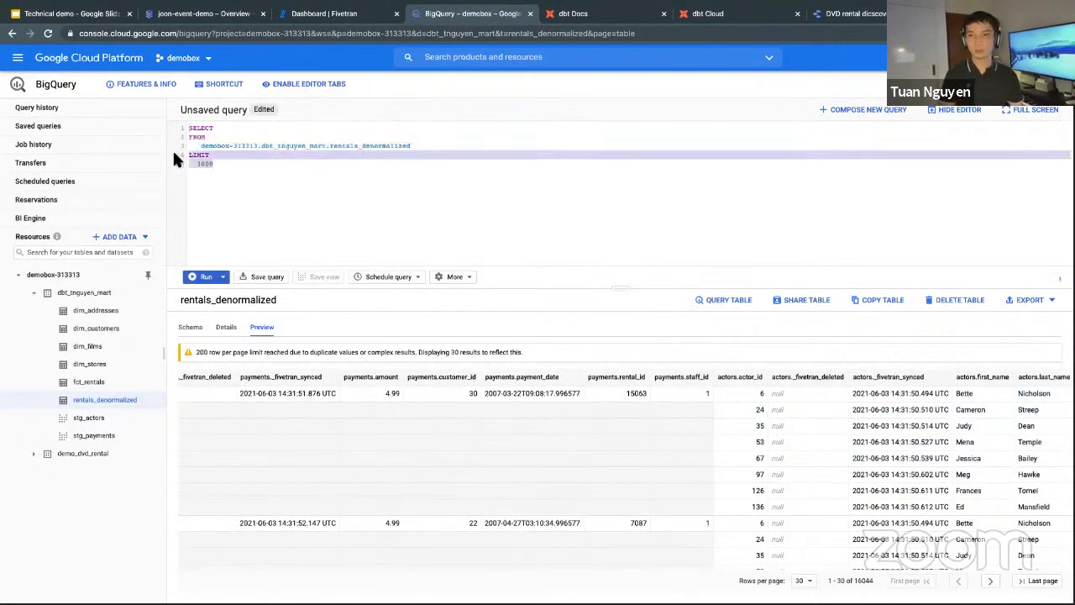
left_click(235, 130)
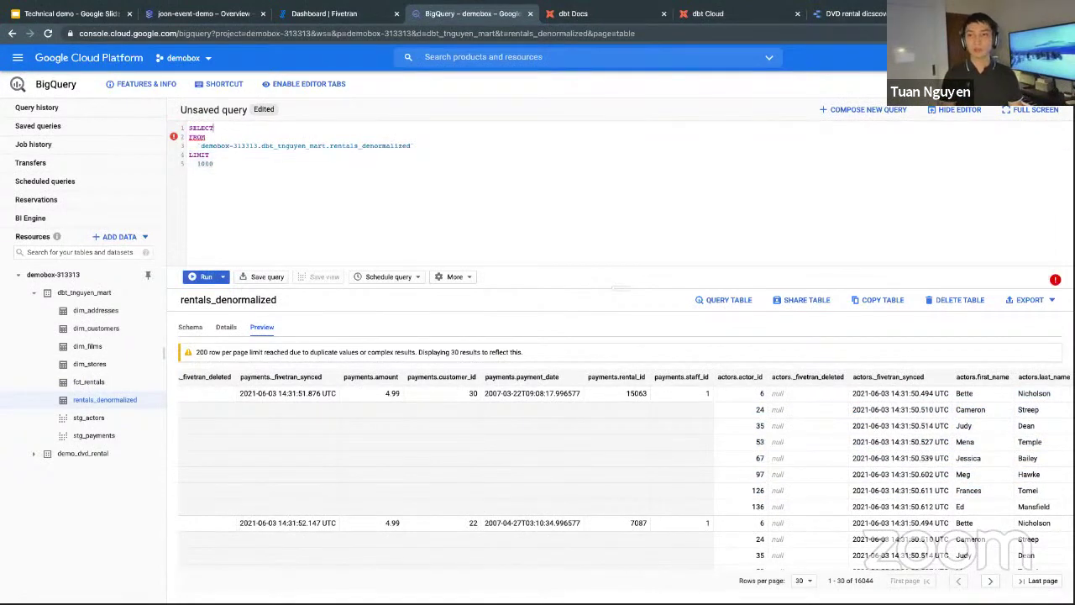
key("Return")
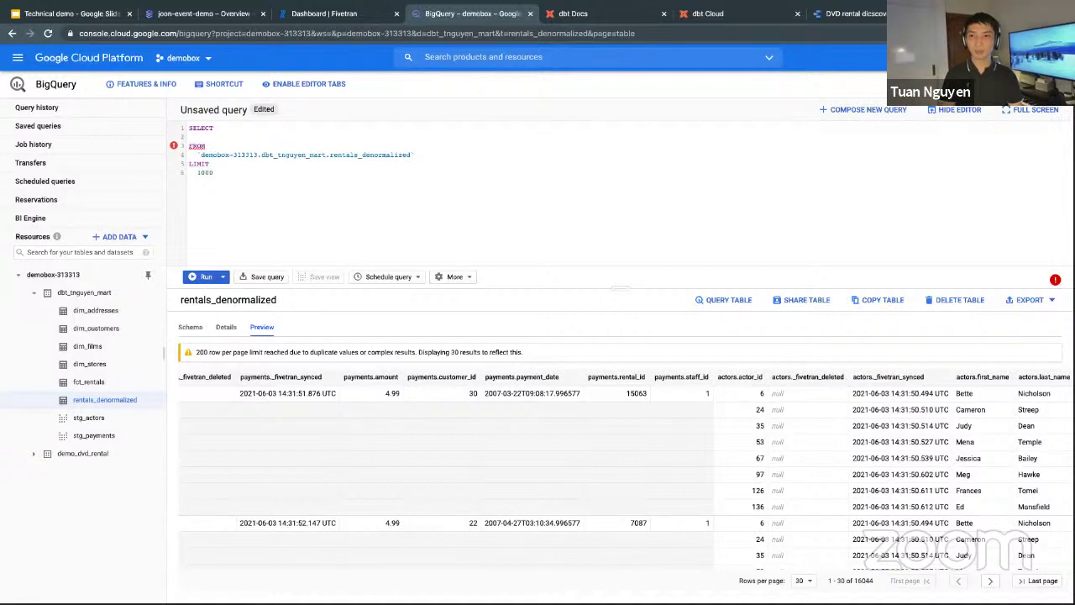
type("cate")
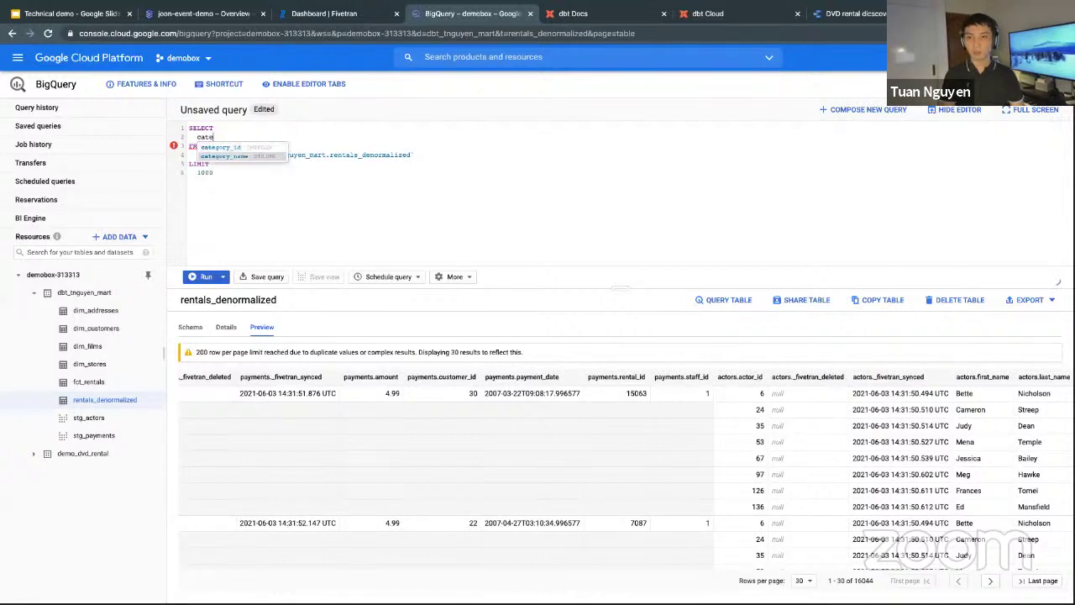
key("Return")
type(",")
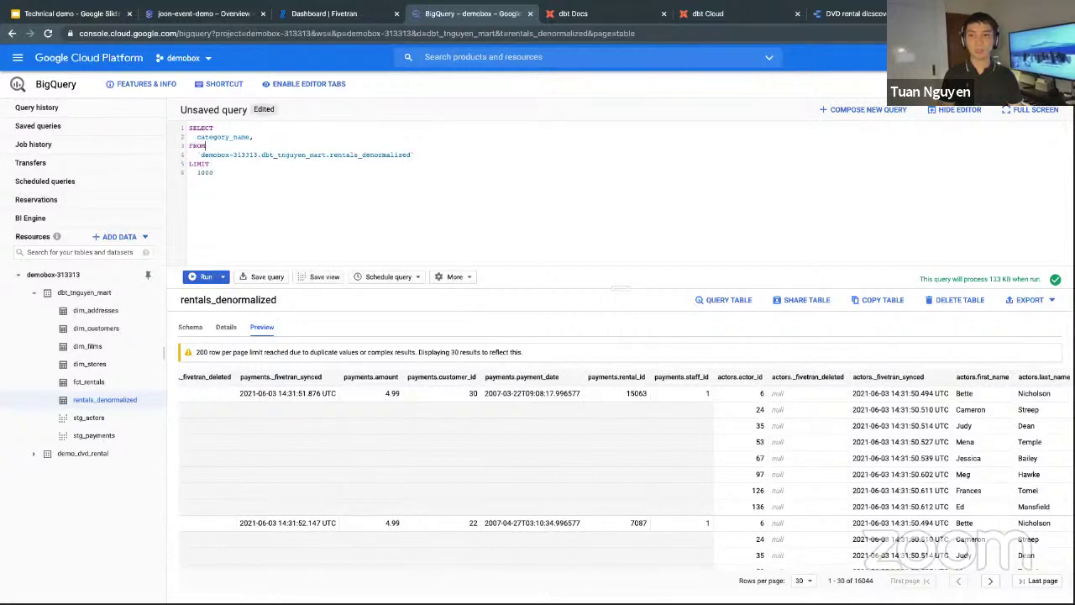
Replace LIMIT 1000 with unnest(payments) as p and select sum(p.amount) as revenue.
key("Home")
key("ctrl+shift+End")
key("BackSpace")
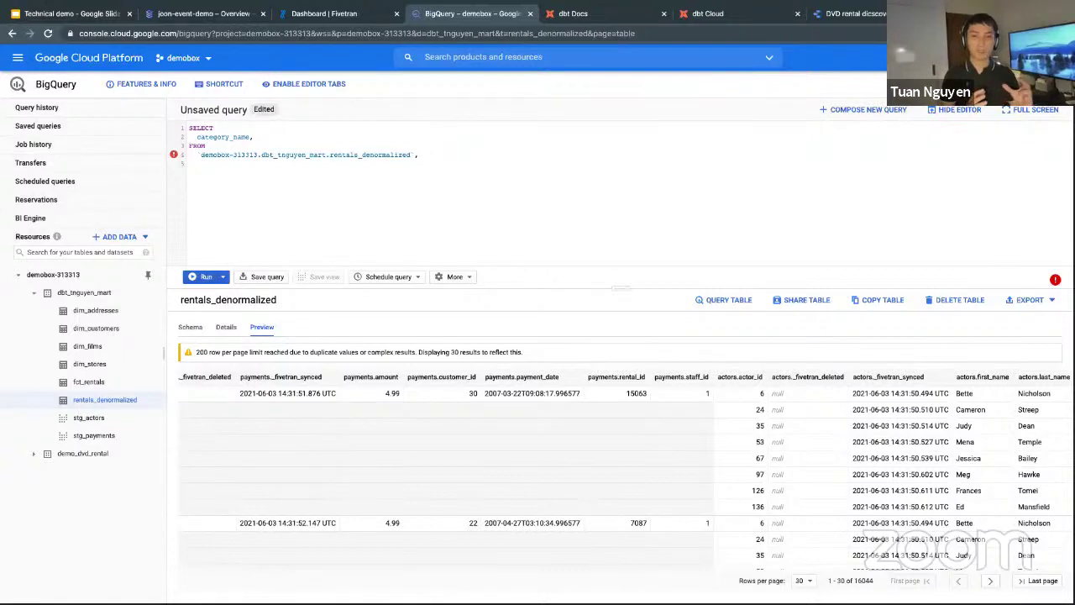
type("est")
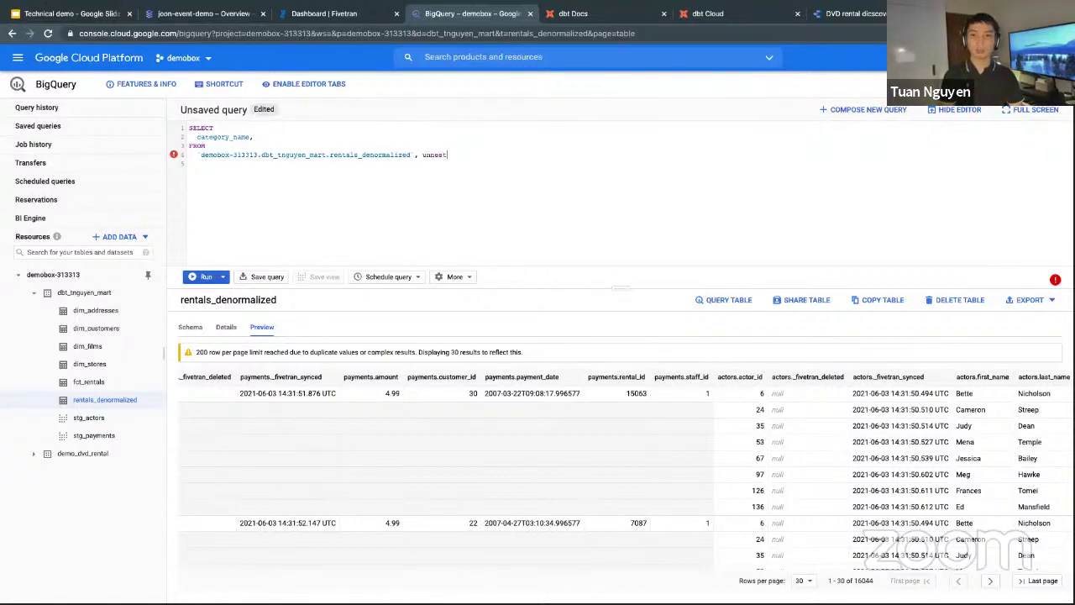
type("(payments)")
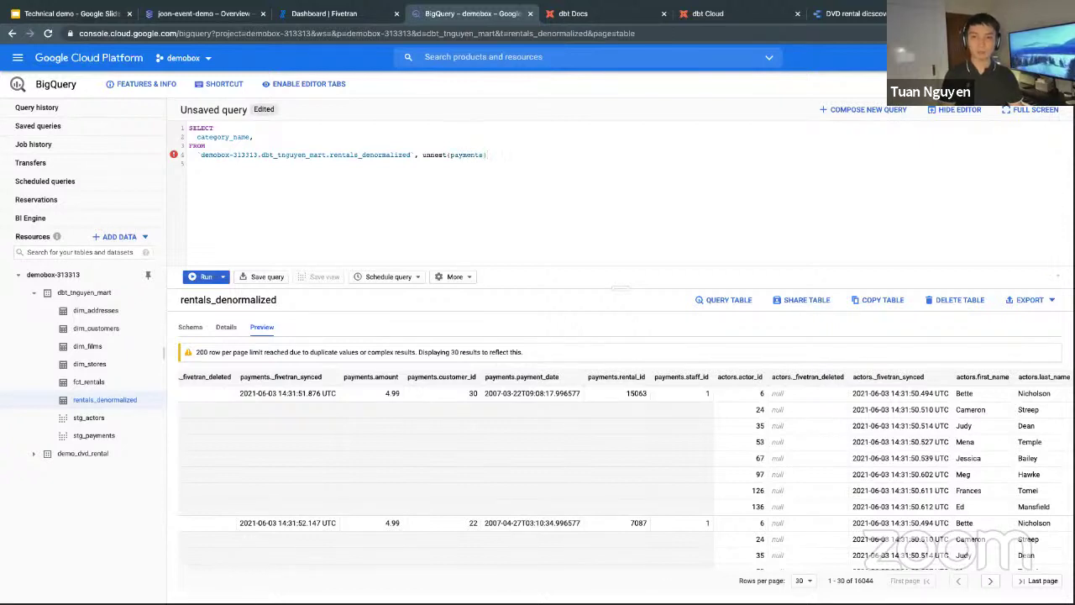
type(" as p")
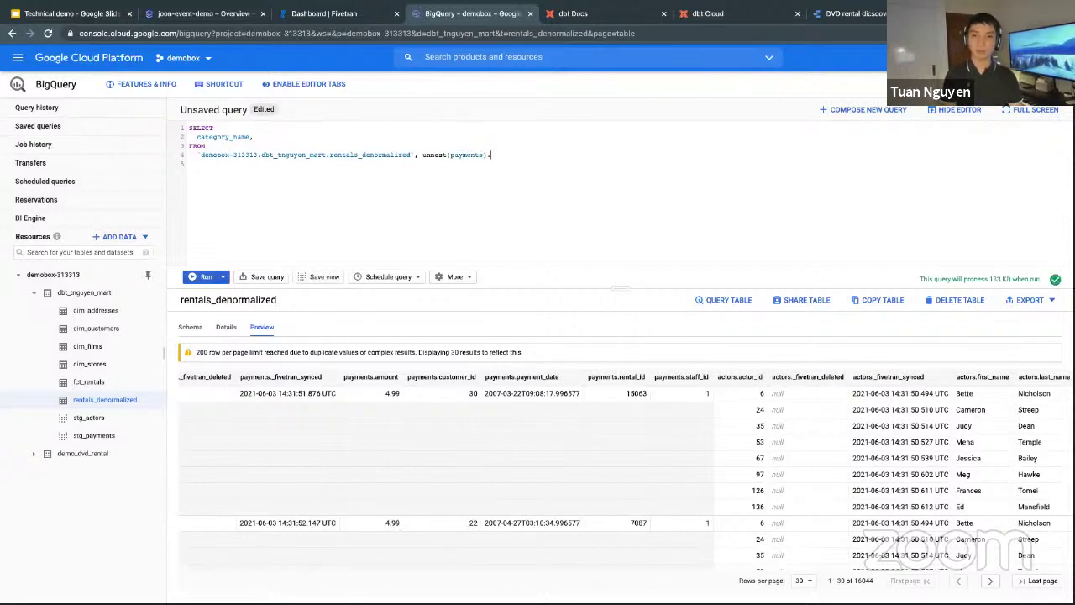
left_click(257, 137)
type("category_name, sum")
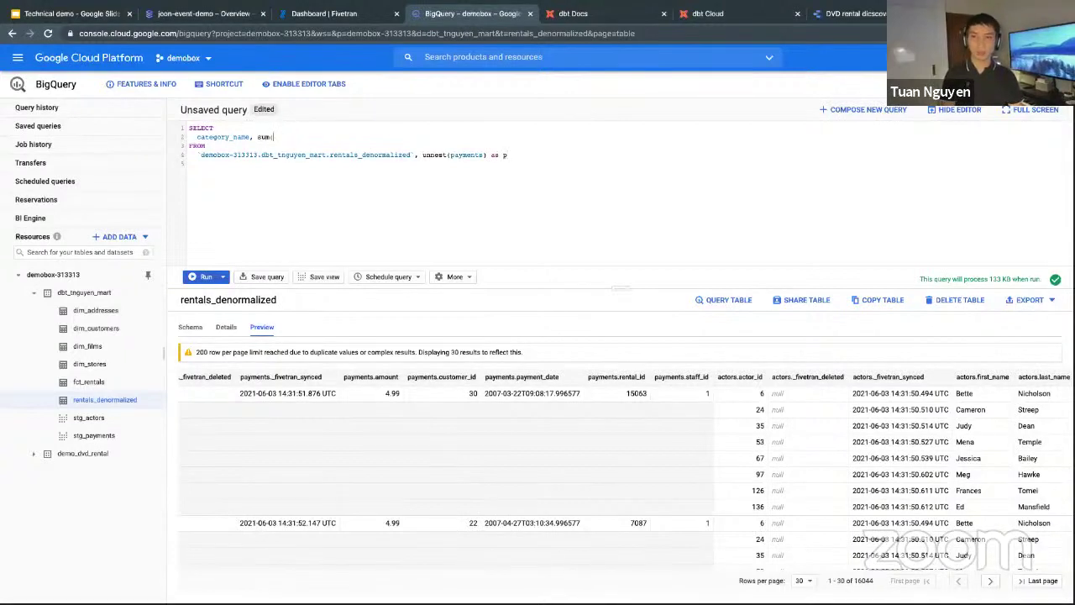
type("(p.a")
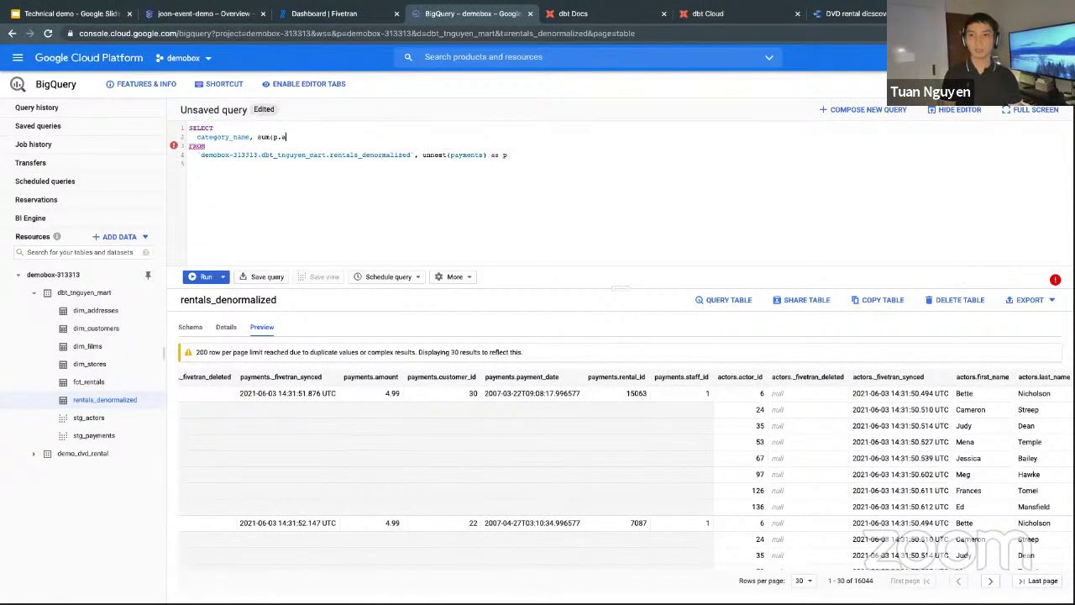
type("mount) as revenue")
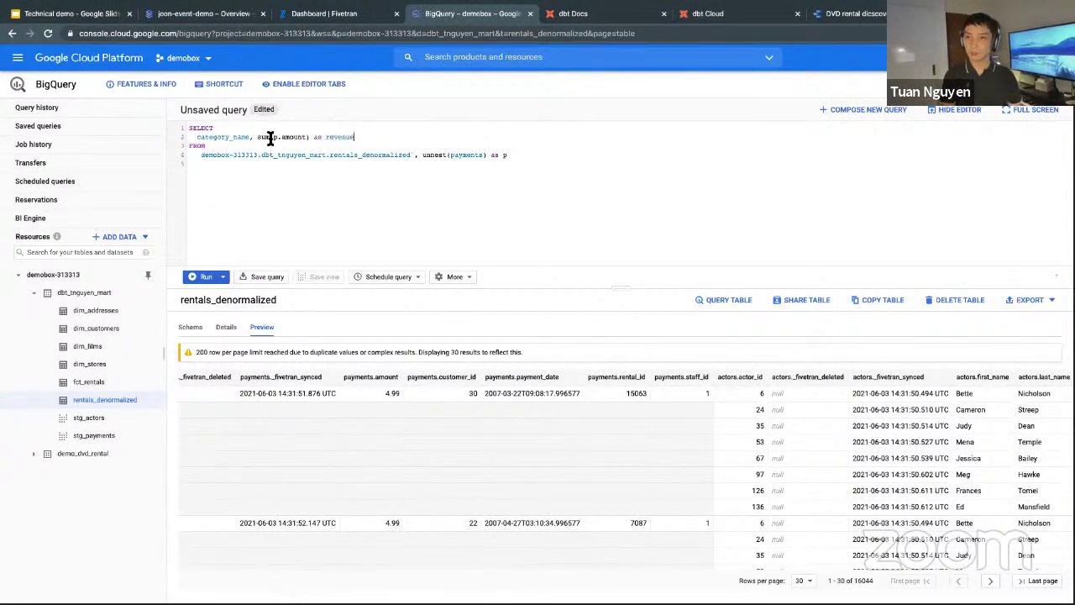
Add GROUP BY 1 and ORDER BY 2 DESC, format the query, and run it.
left_click(542, 160)
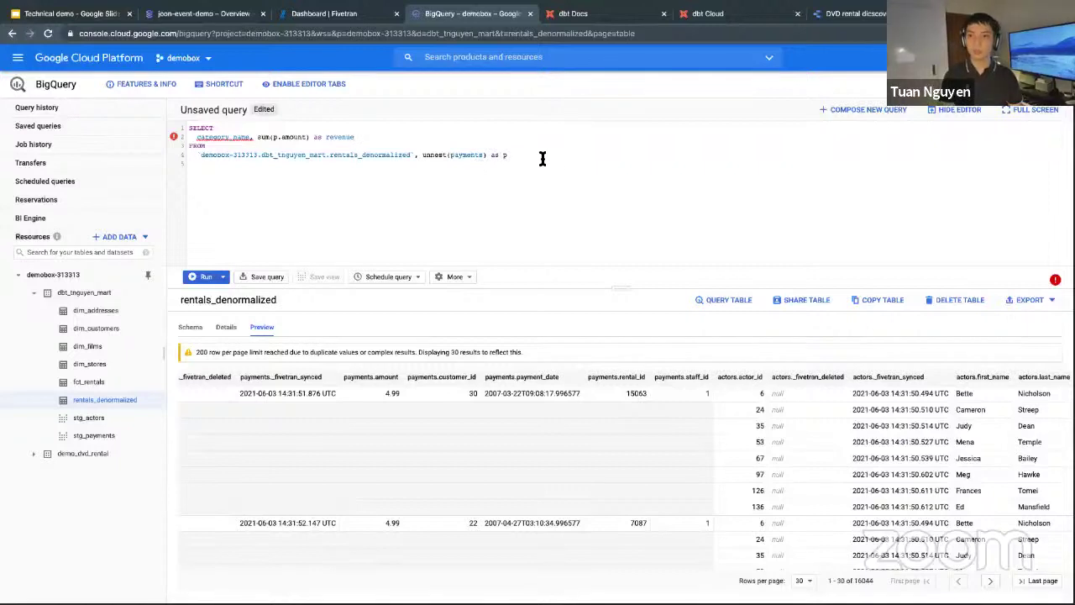
key("Return")
key("Return")
type("group by 1")
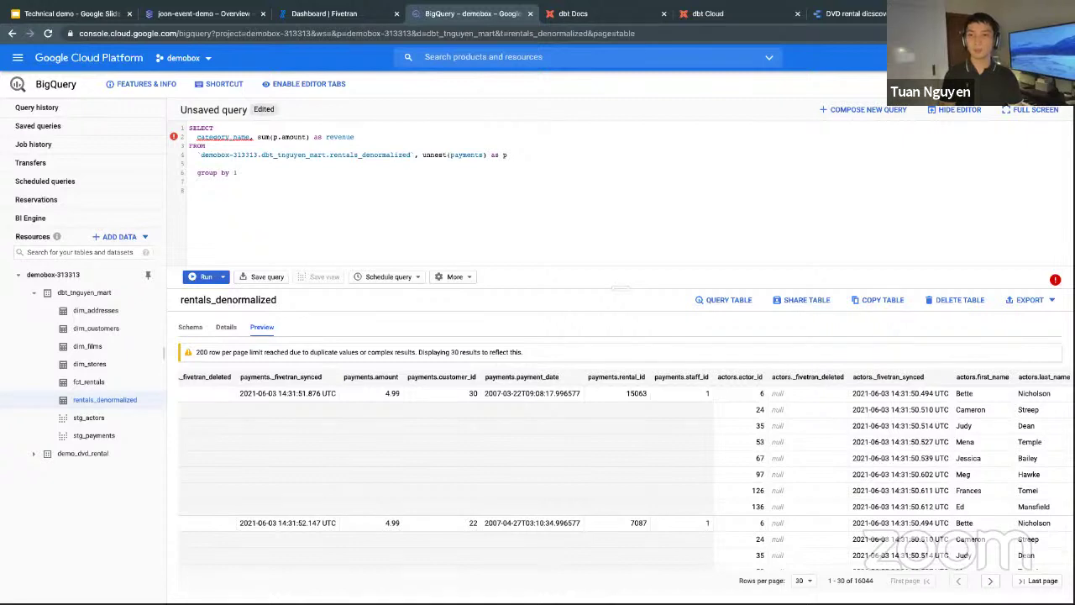
type("order by 2")
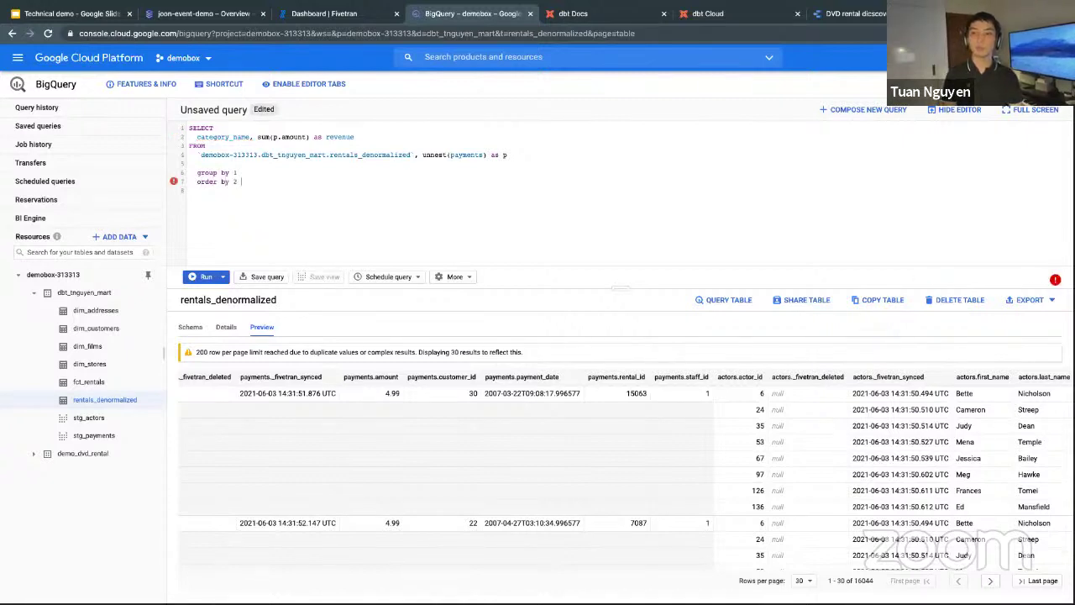
type(" desc")
key("ctrl+shift+f")
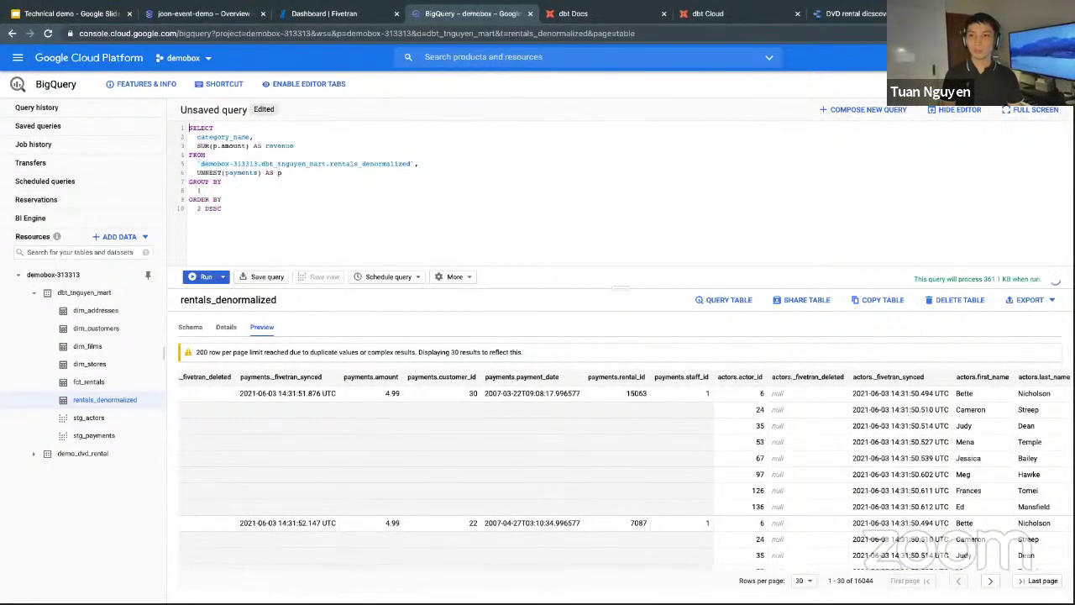
key("ctrl+Return")
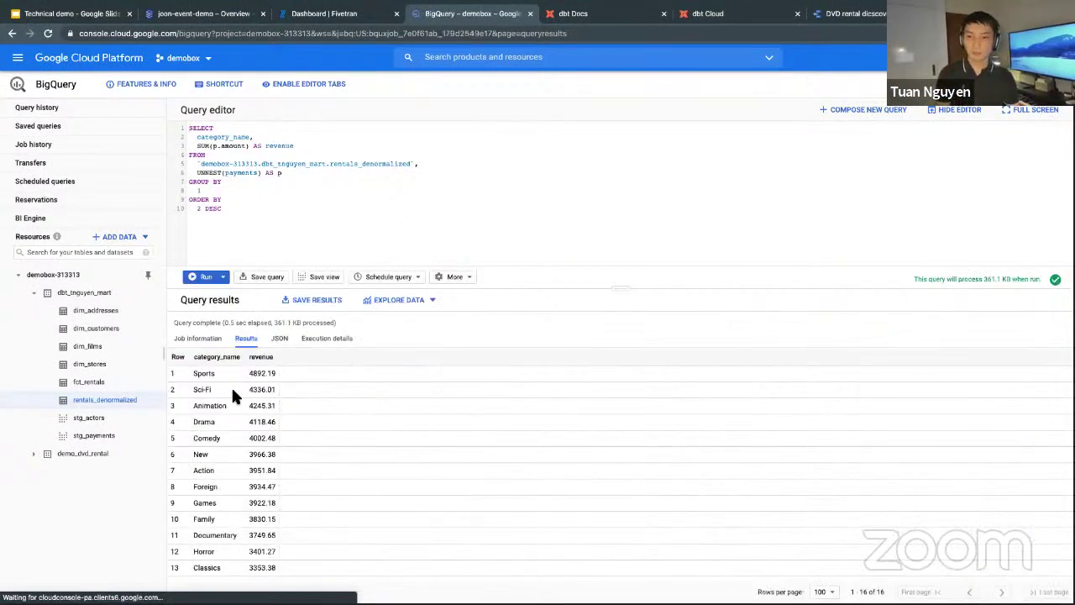
Highlight the top category revenue rows and the full query text.
left_click_drag(171, 355, 263, 378)
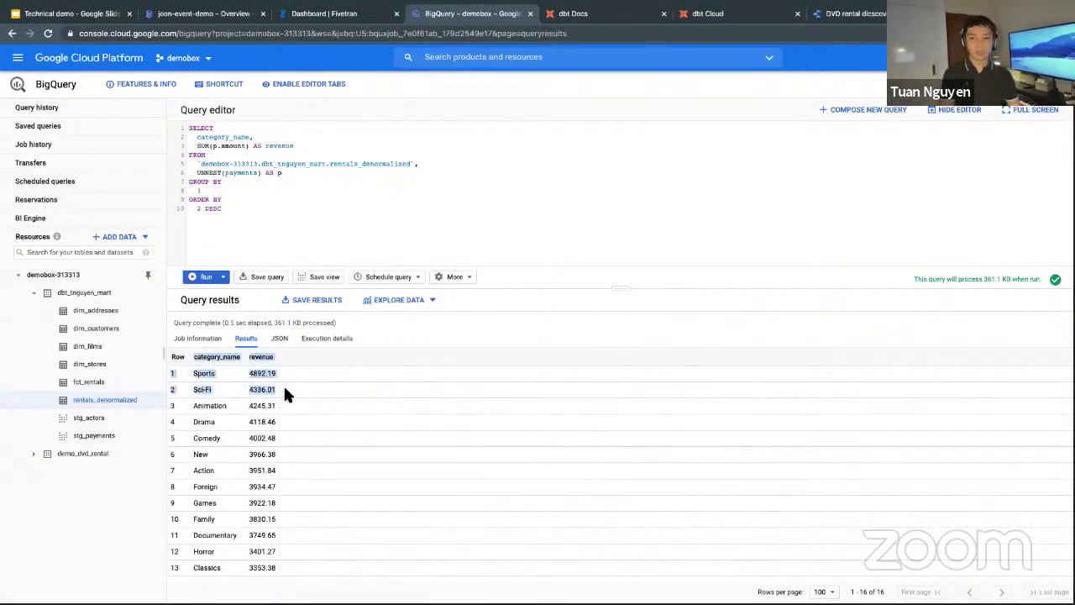
left_click(311, 394)
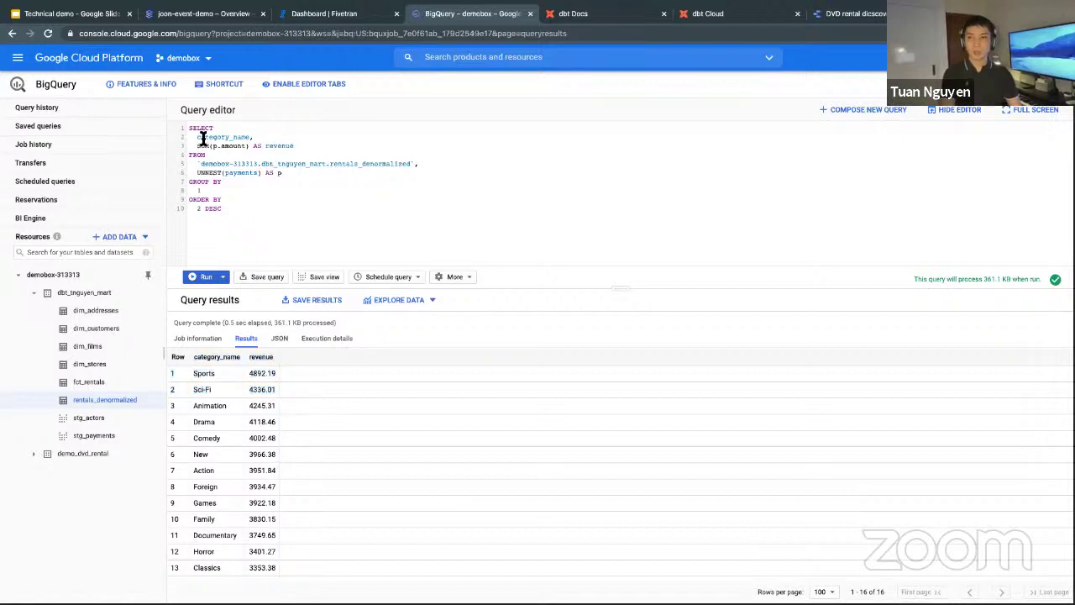
left_click_drag(199, 126, 389, 232)
left_click(389, 232)
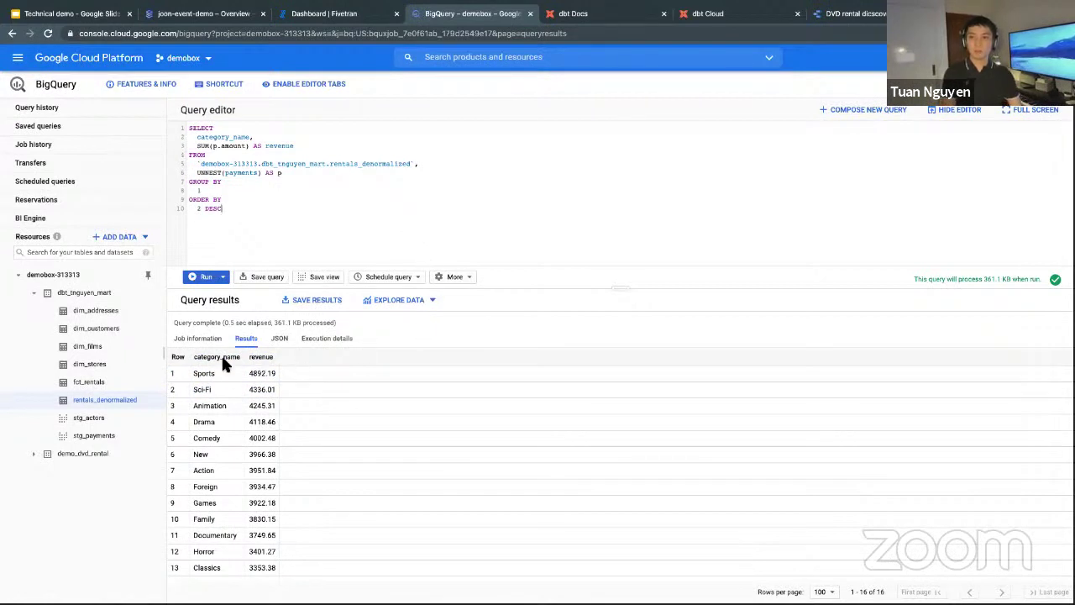
Show rentals_denormalized sample rows, then highlight agenda item 'Self-service BI with modeled data' in Slides.
left_click(118, 401)
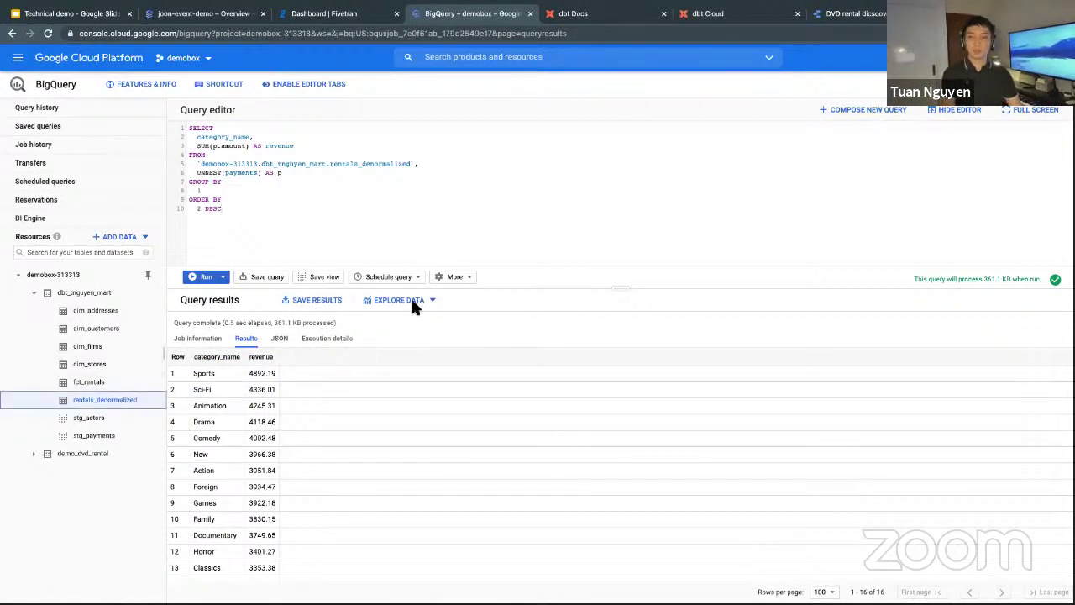
left_click(262, 328)
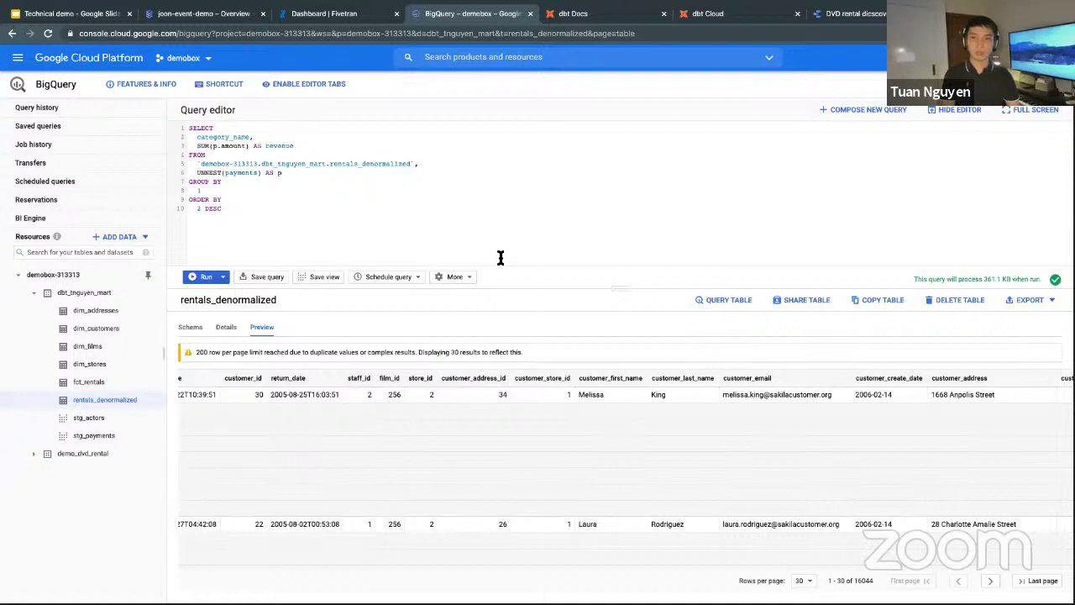
key("ctrl+1")
triple_click(693, 269)
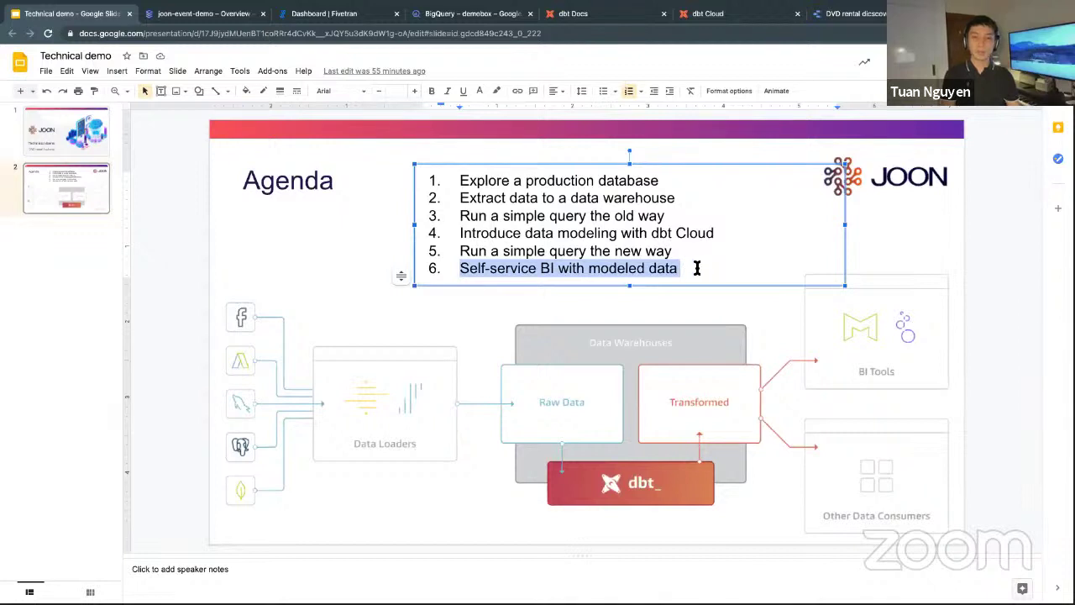
Deselect the self-service BI agenda item and go to the DVD rental discovery dashboard.
left_click(696, 268)
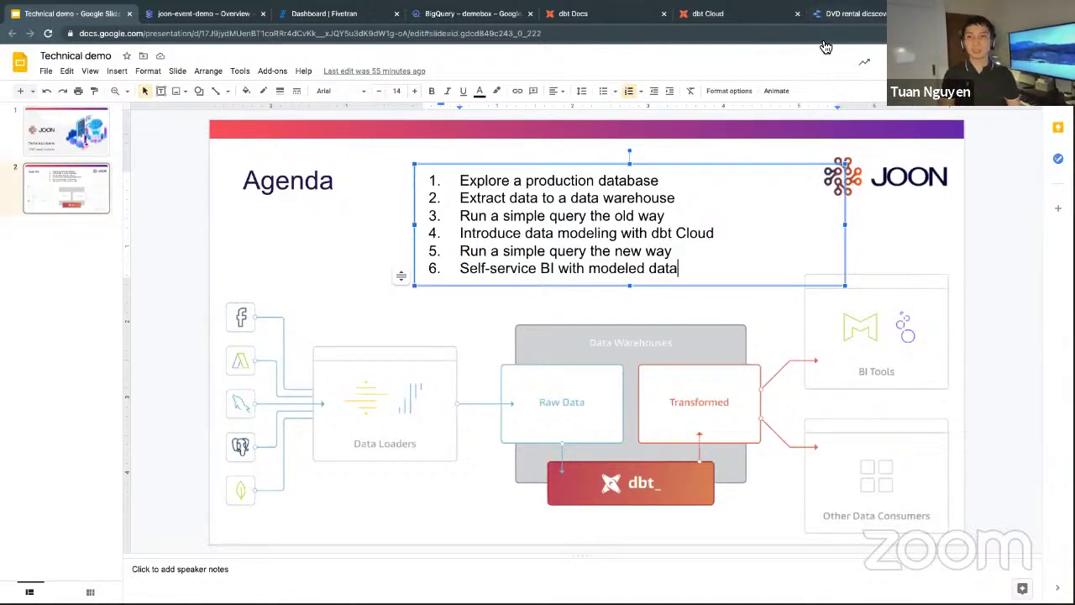
left_click(844, 14)
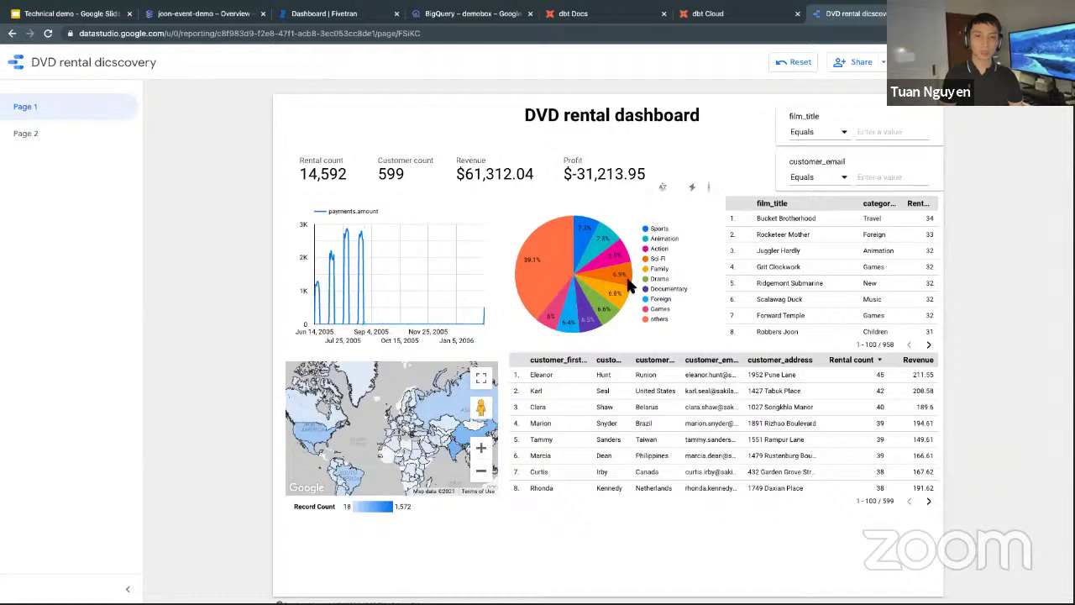
Filter the dashboard to the Sports category, then to Gleaming Jawbreaker, and pan the map.
left_click(590, 230)
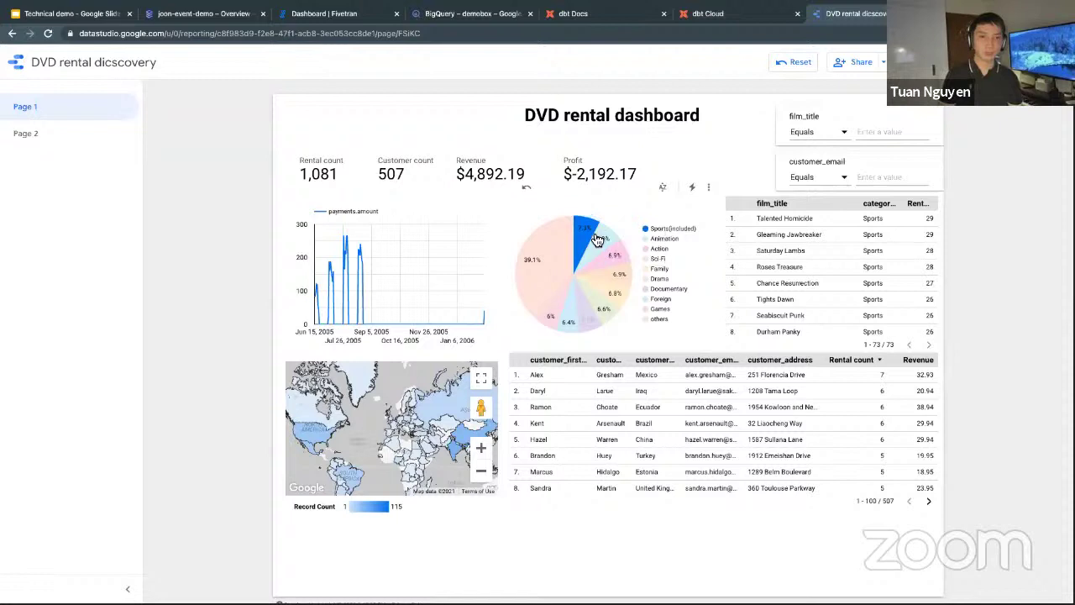
left_click(789, 236)
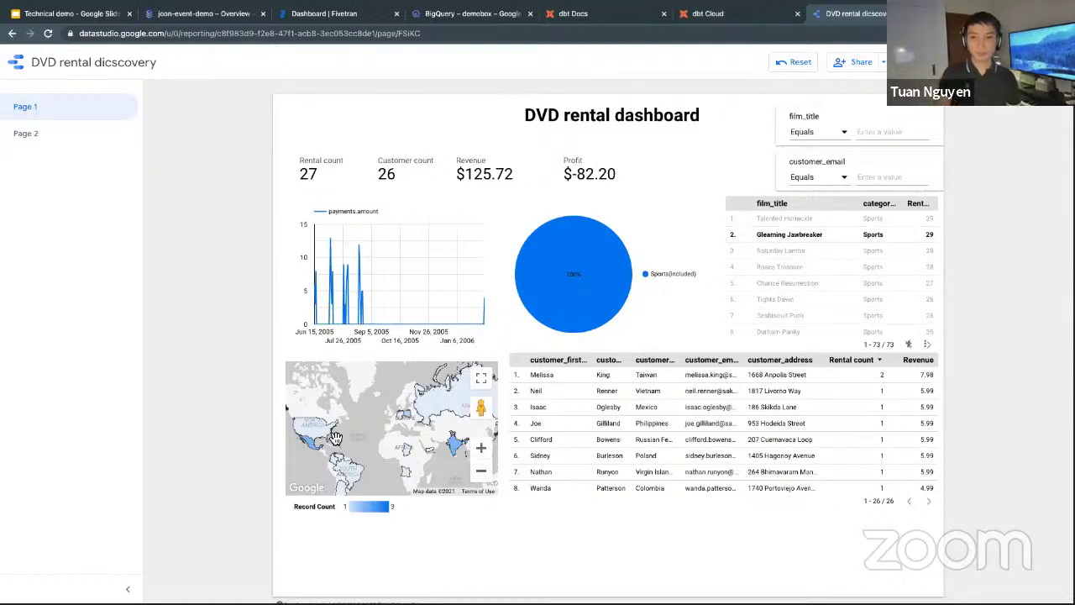
mouse_move(400, 438)
left_mouse_down()
mouse_move(427, 407)
mouse_move(423, 423)
mouse_move(390, 424)
left_mouse_up()
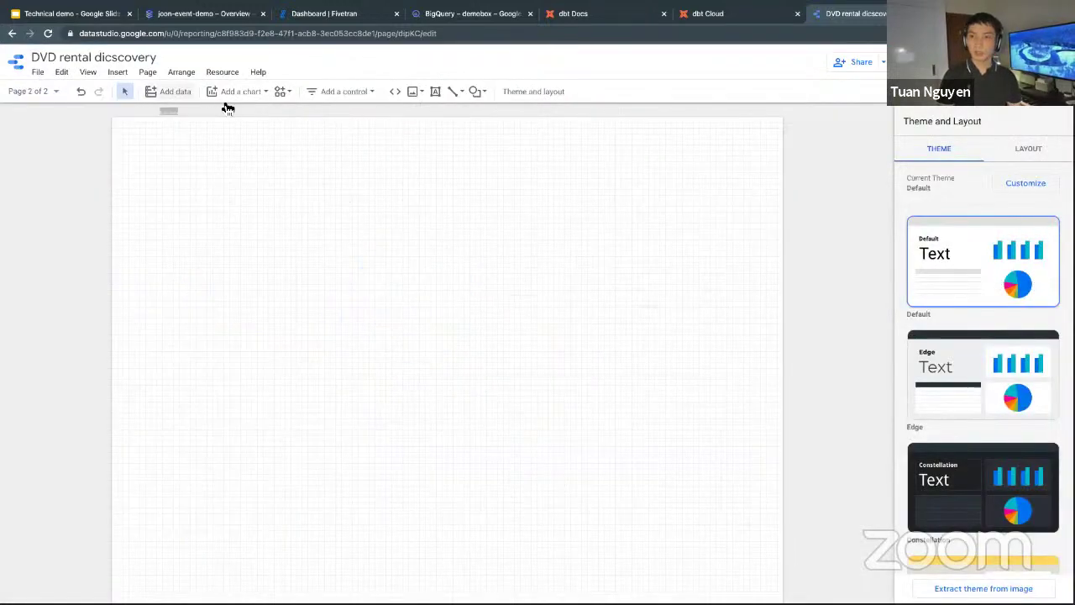
Add a page 2 table grouped by customer_country with Revenue, Rental count and Customer count metrics.
left_click(255, 120)
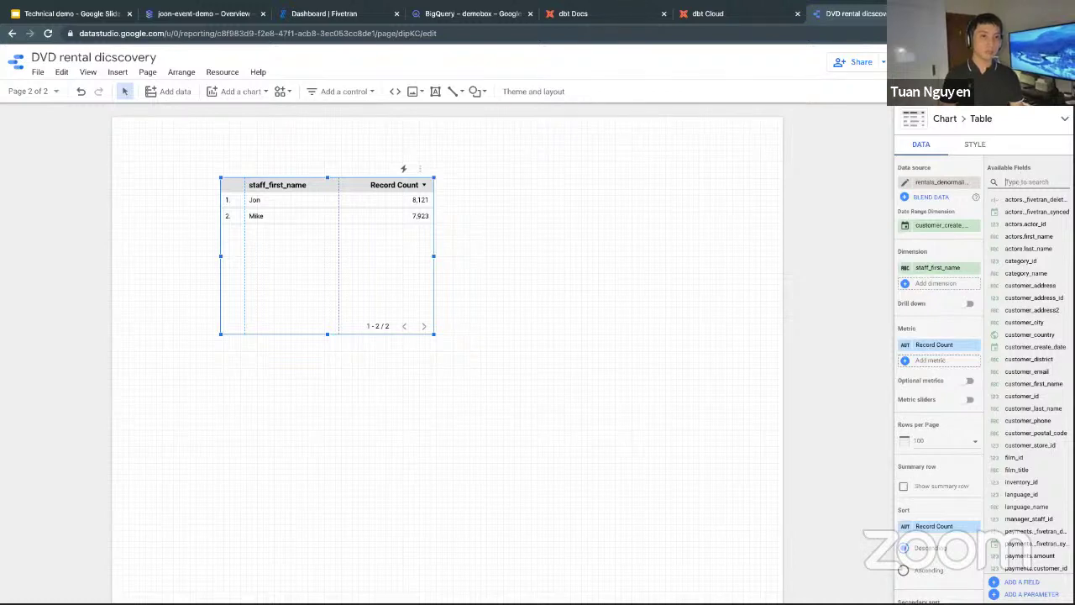
type("customer_countr")
left_click_drag(1027, 210, 974, 274)
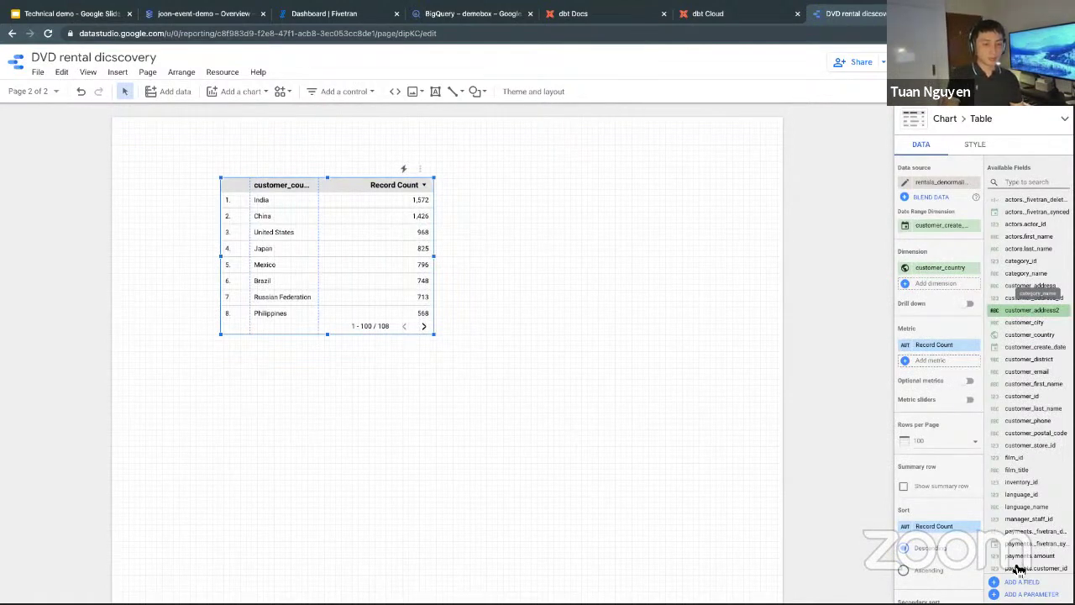
scroll(1016, 567, "down", 10)
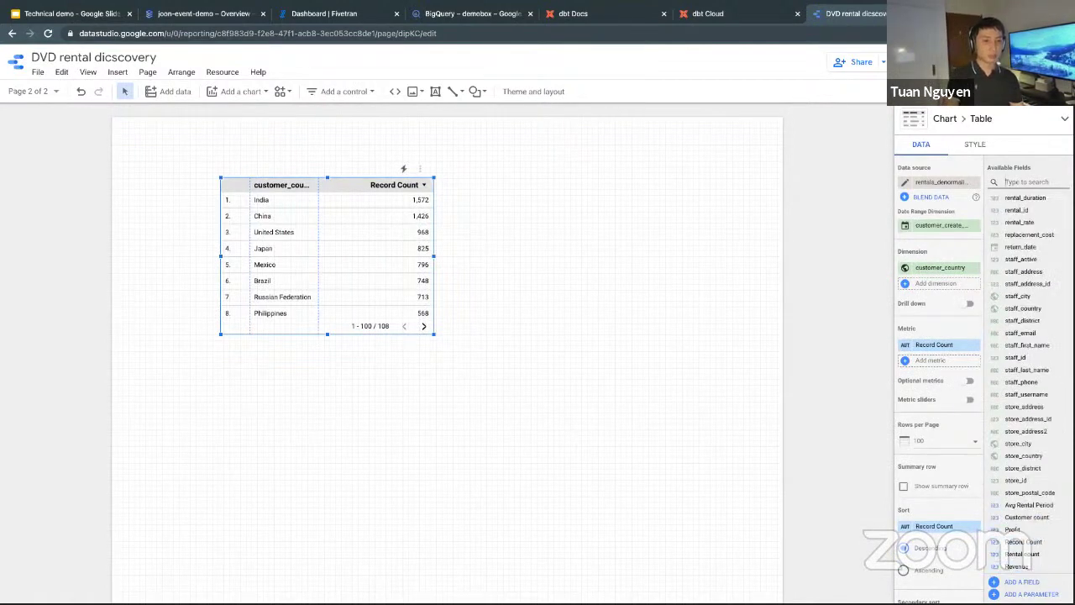
left_click(1008, 554)
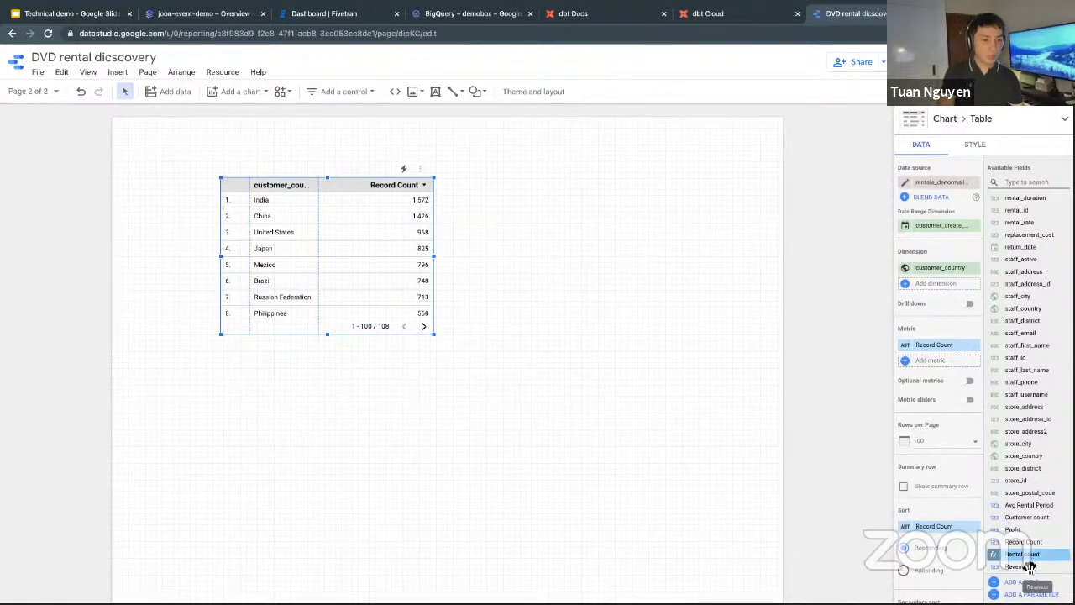
left_click_drag(1025, 567, 974, 431)
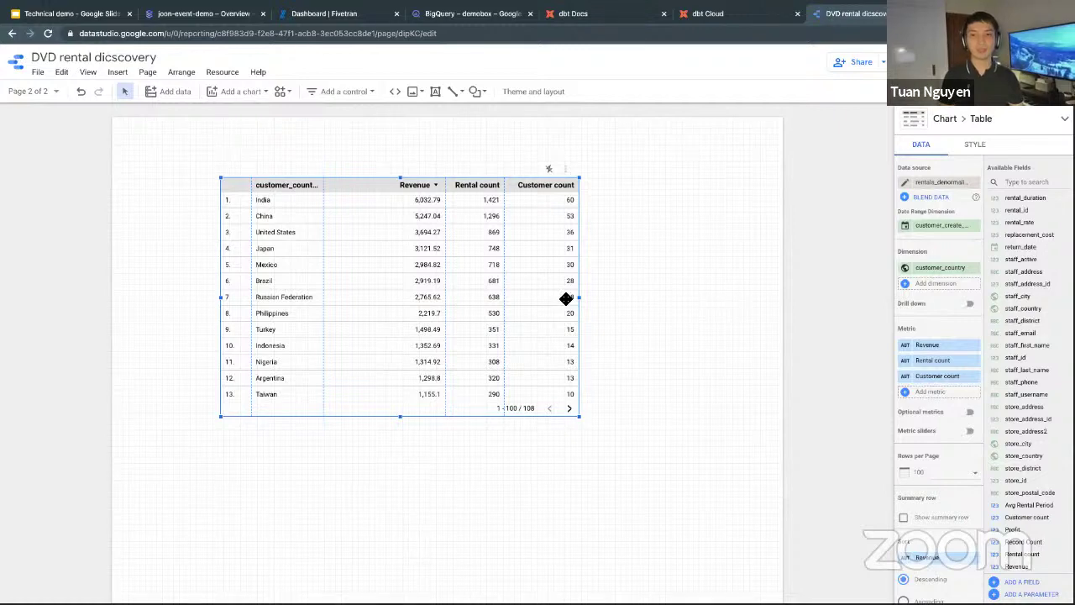
key("Escape")
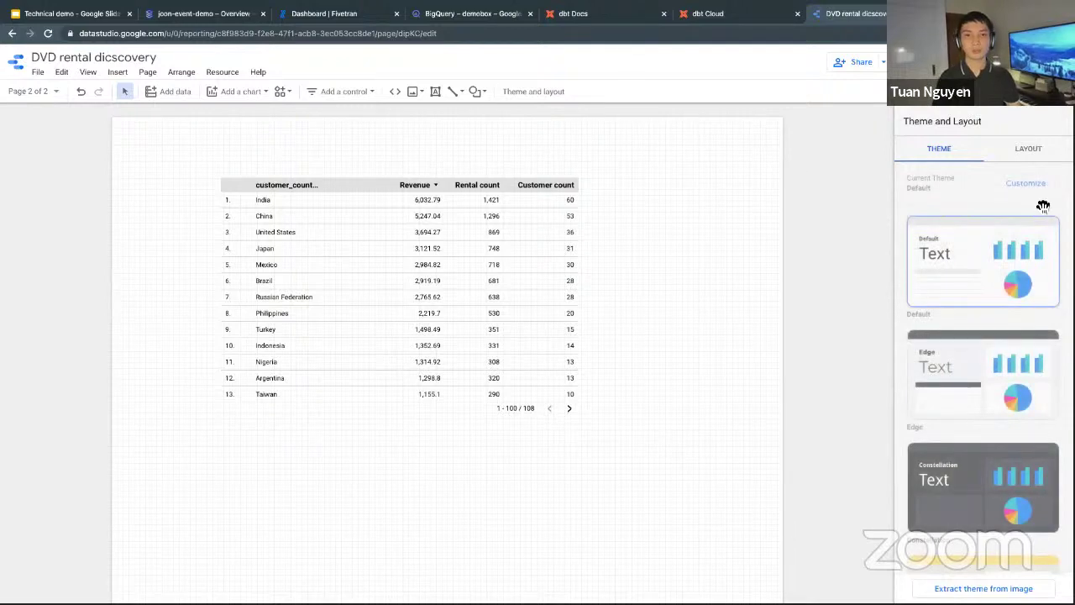
Select the country table to add customer_city, then return to the agenda slide and deselect it.
left_click(548, 170)
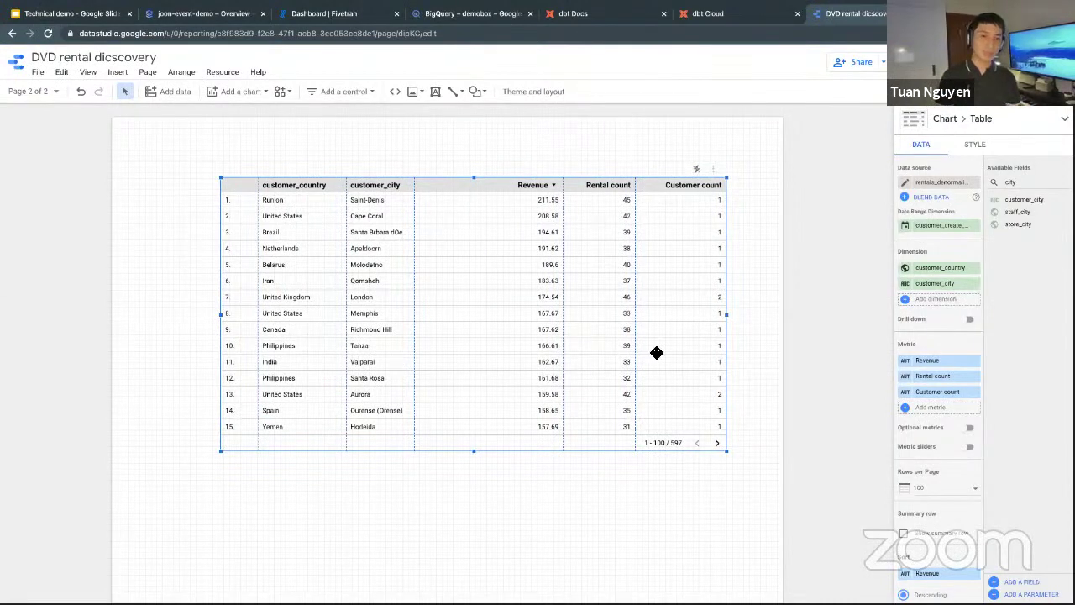
key("super+1")
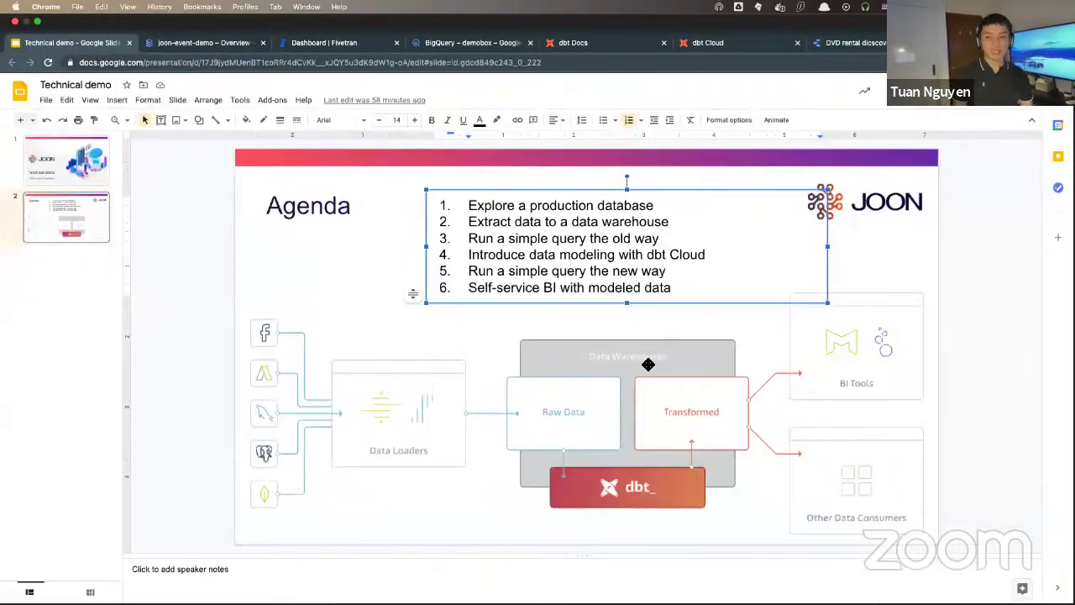
left_click(964, 347)
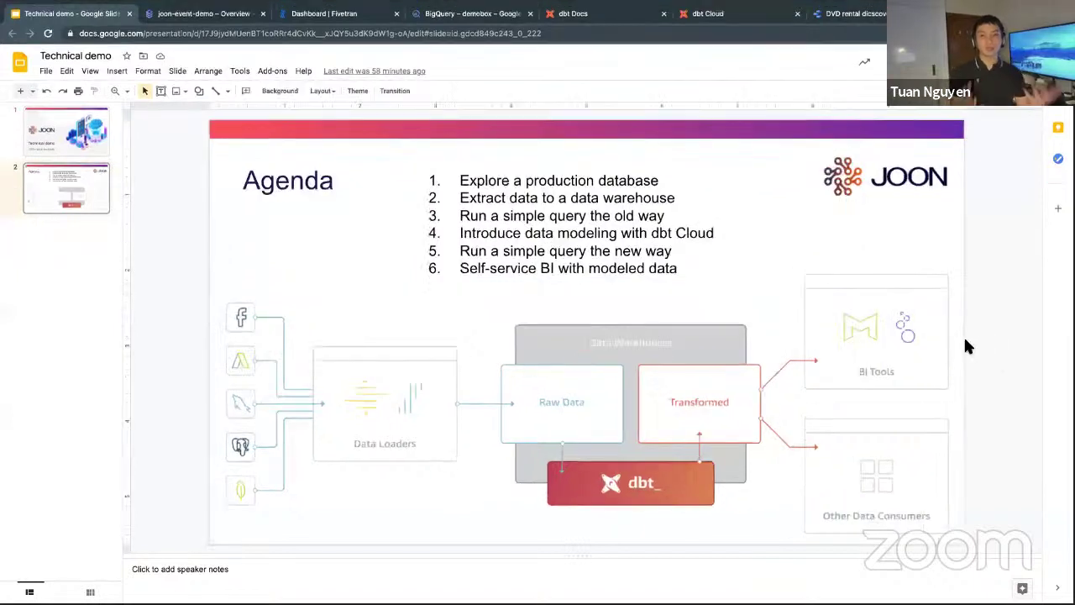